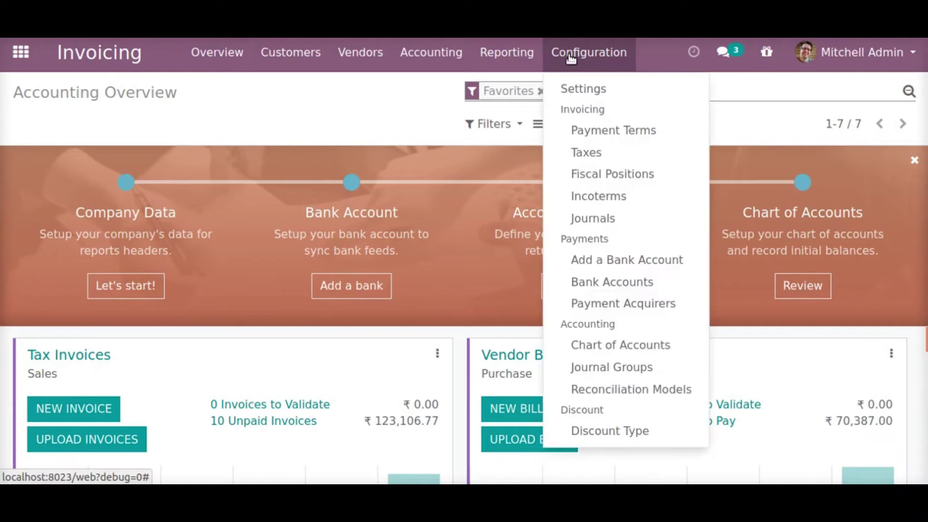
- Search the chart of accounts for "customer" and open the Customer Discount account
{"action": "left_click", "coordinate": [611, 344]}
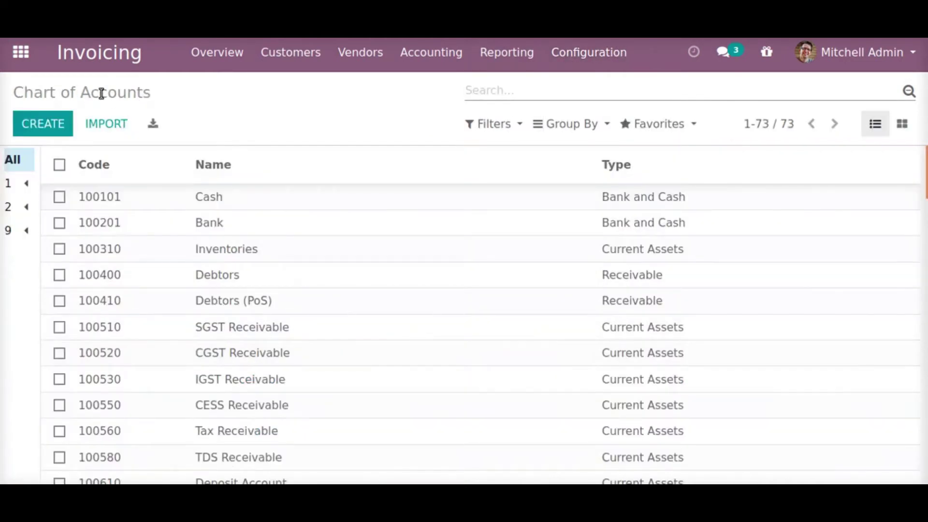
{"action": "triple_click", "coordinate": [102, 94]}
{"action": "type", "text": "customer"}
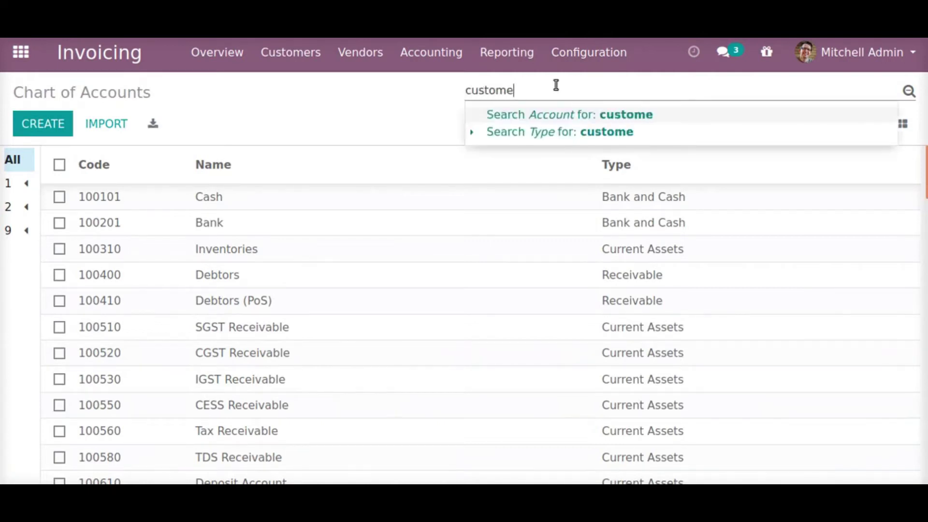
{"action": "key", "text": "Return"}
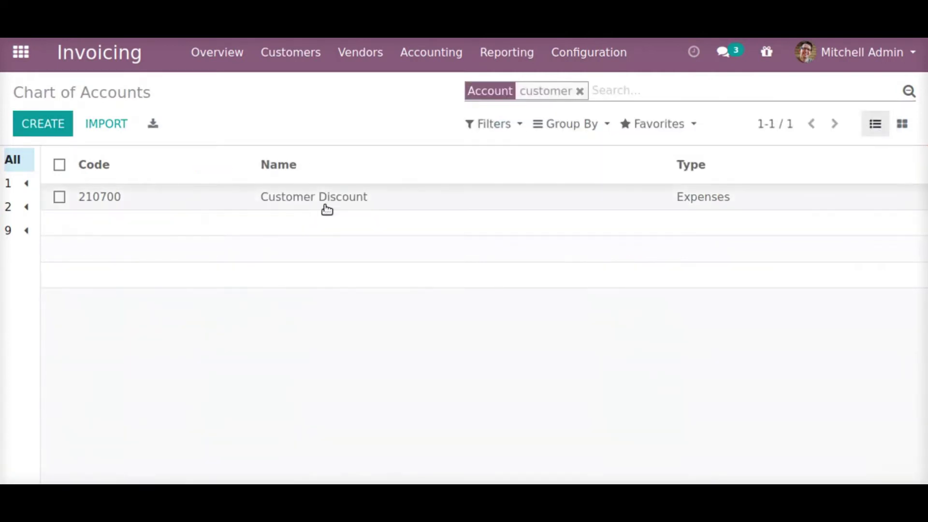
{"action": "left_click", "coordinate": [310, 199]}
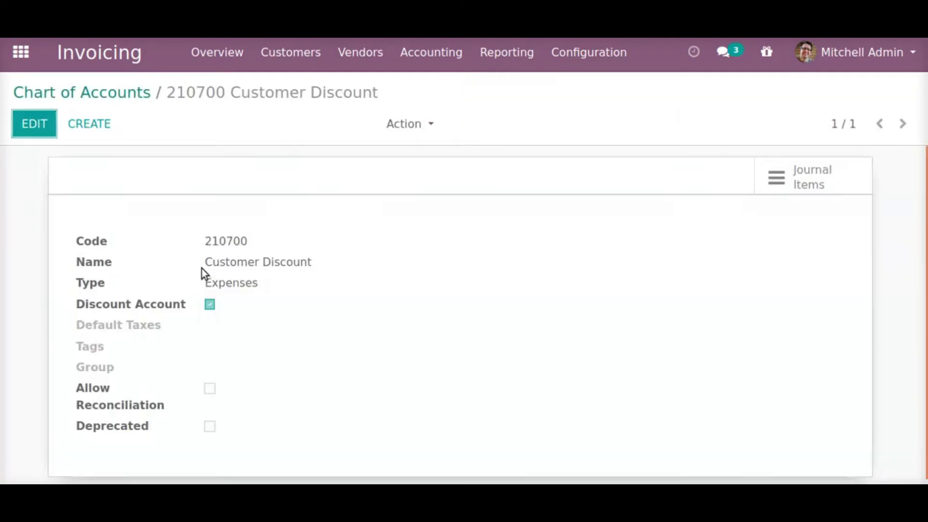
- Check the account type and the Discount Account setting of the Customer Discount account
{"action": "left_click_drag", "start_coordinate": [76, 284], "coordinate": [257, 283]}
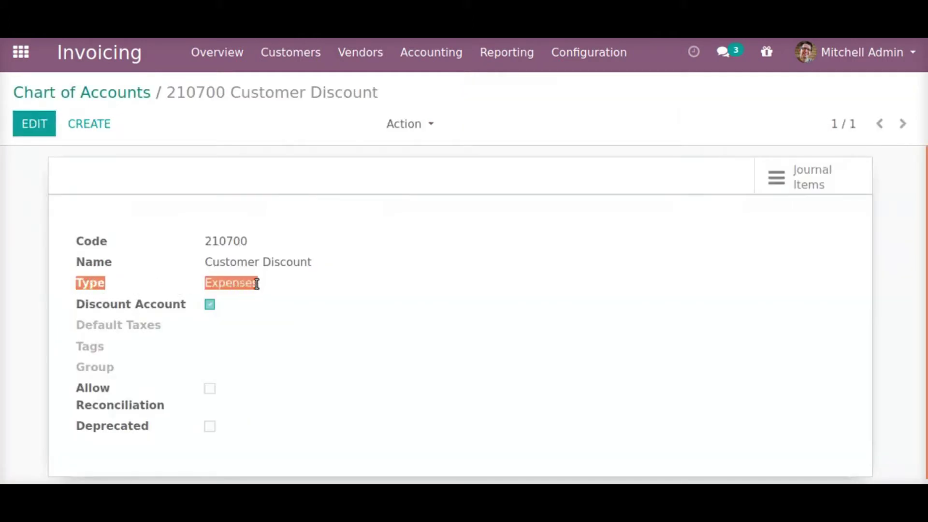
{"action": "left_click_drag", "start_coordinate": [74, 305], "coordinate": [205, 308]}
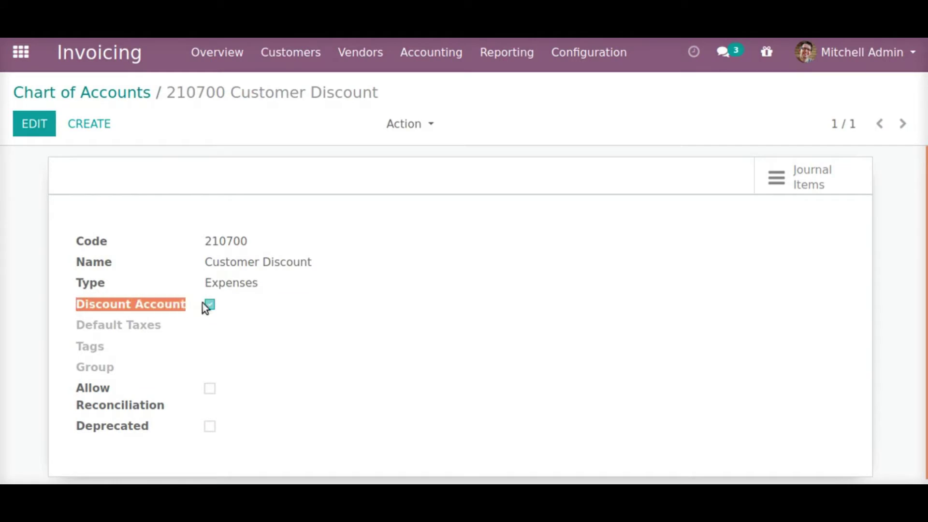
{"action": "left_click", "coordinate": [210, 306]}
- Return to the chart of accounts, search for "vendor" instead and open the Vendor Discount account
{"action": "left_click", "coordinate": [87, 92]}
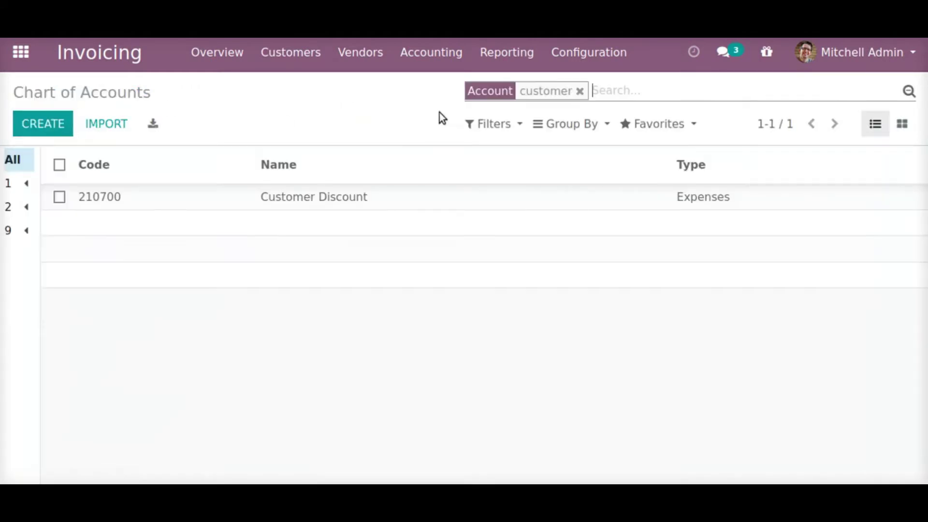
{"action": "left_click", "coordinate": [582, 91]}
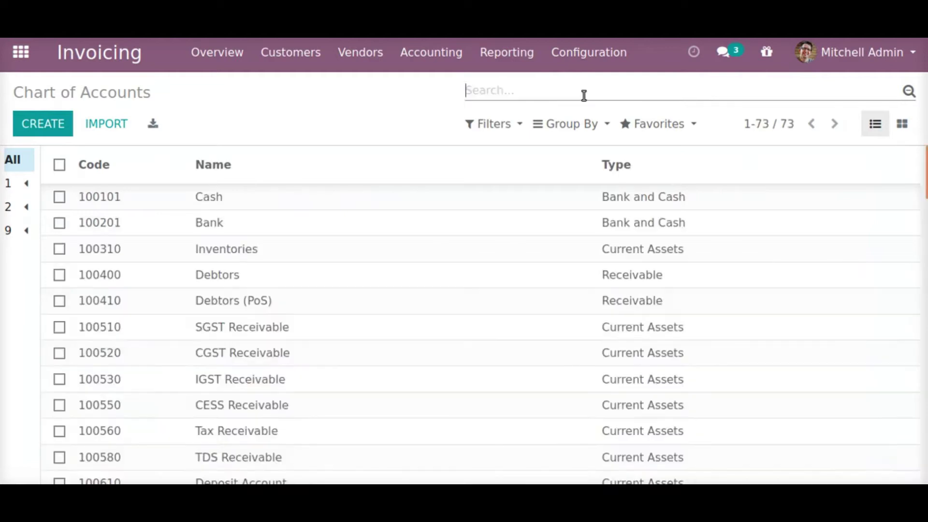
{"action": "type", "text": "vendor"}
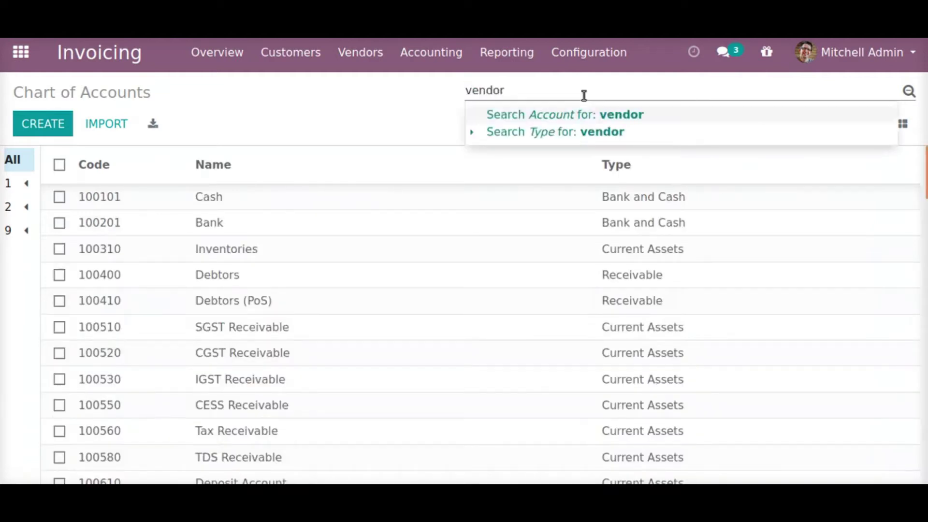
{"action": "key", "text": "Return"}
{"action": "left_click", "coordinate": [468, 199]}
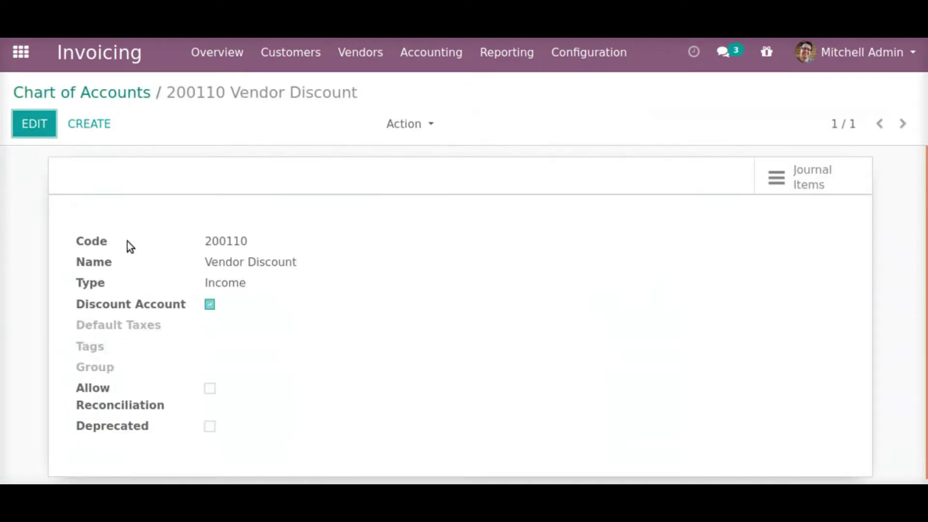
- Check the account type and the Discount Account setting of the Vendor Discount account
{"action": "left_click_drag", "start_coordinate": [77, 289], "coordinate": [241, 285]}
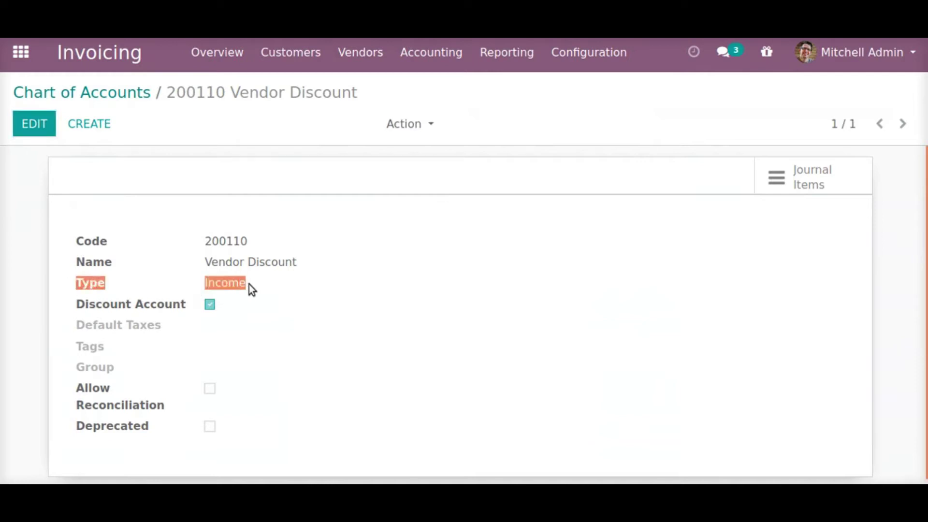
{"action": "left_click_drag", "start_coordinate": [73, 303], "coordinate": [196, 309]}
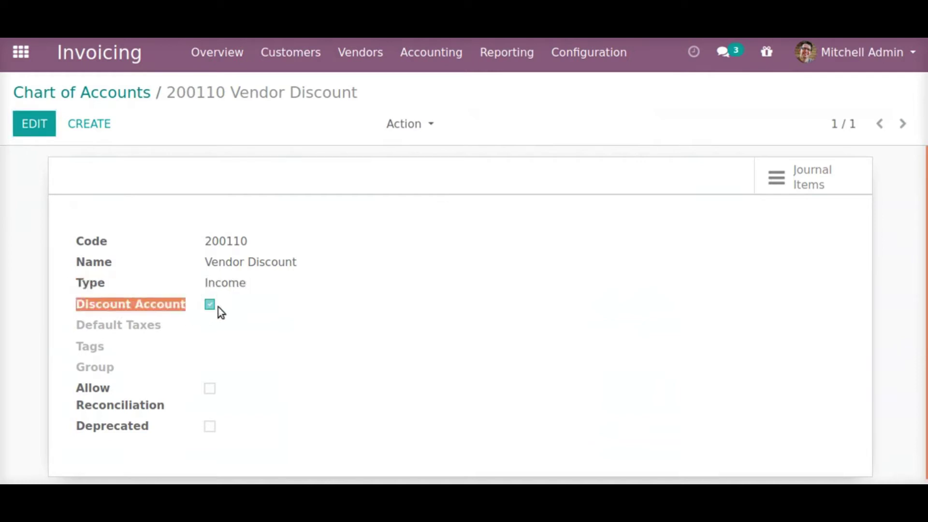
{"action": "left_click", "coordinate": [209, 306]}
- Open the list of discount types from the invoicing configuration
{"action": "left_click", "coordinate": [99, 52]}
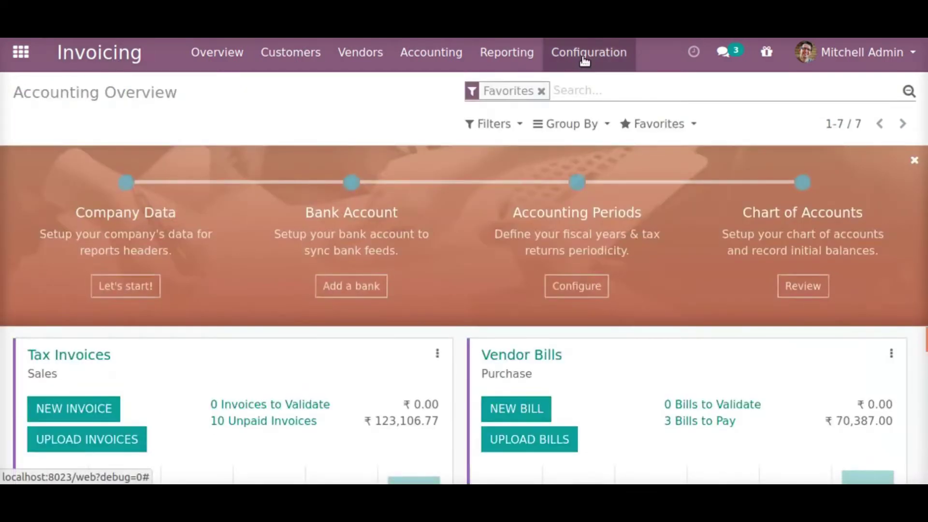
{"action": "left_click", "coordinate": [585, 58]}
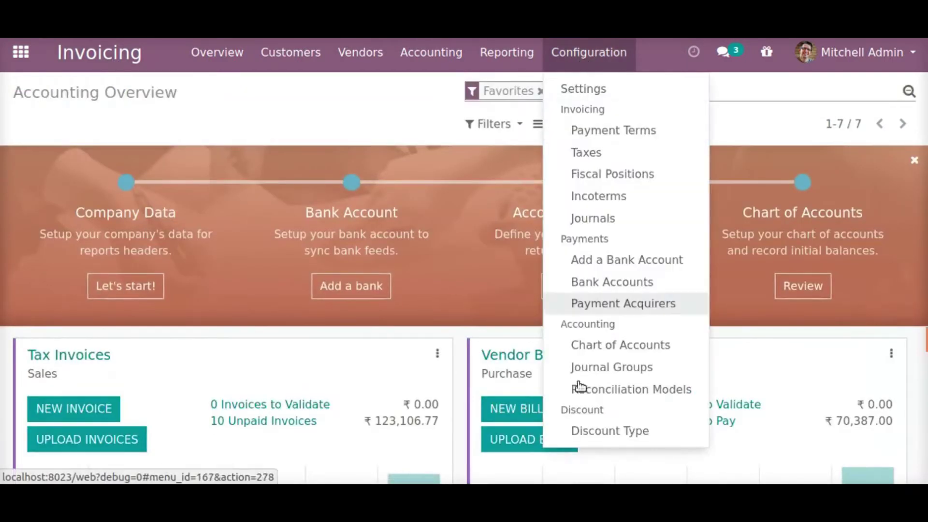
{"action": "left_click", "coordinate": [614, 433]}
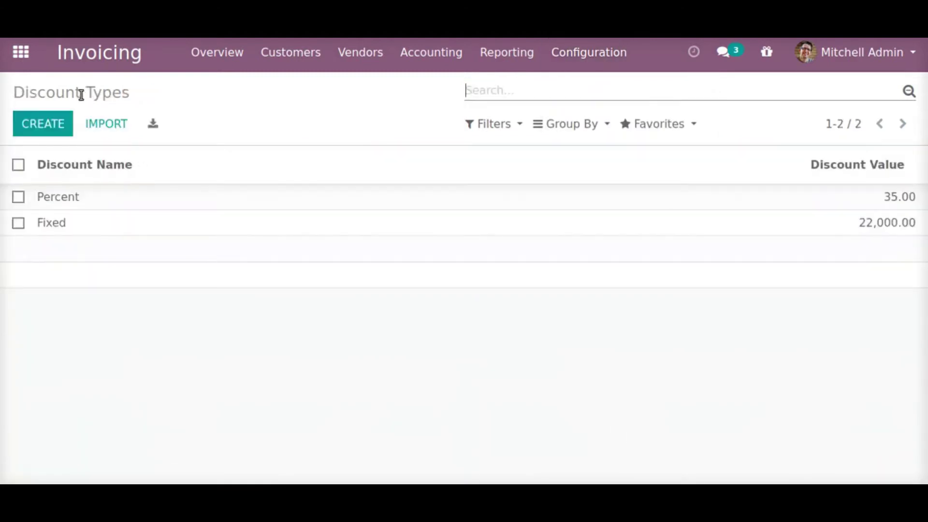
{"action": "triple_click", "coordinate": [79, 90]}
{"action": "left_click", "coordinate": [78, 91]}
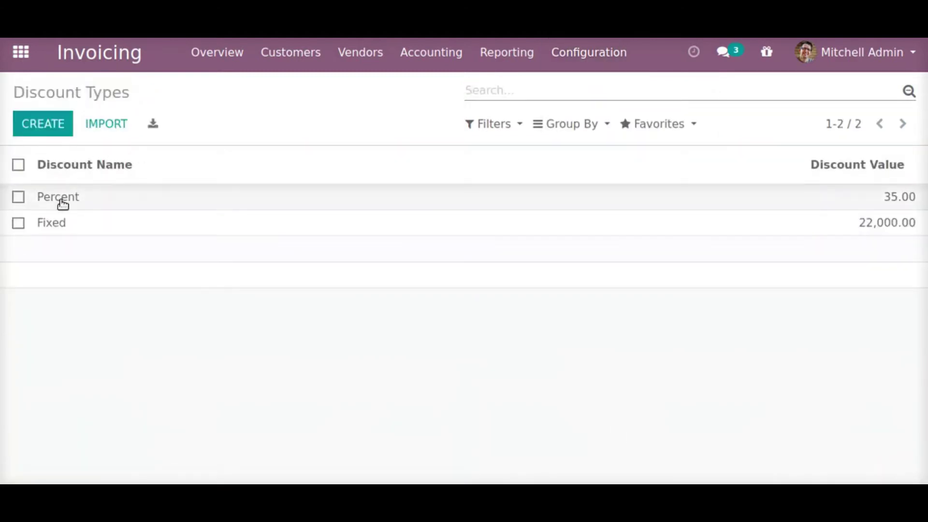
- Open the Percent discount type and check its discount name and value
{"action": "left_click", "coordinate": [89, 201]}
{"action": "left_click_drag", "start_coordinate": [87, 195], "coordinate": [150, 195]}
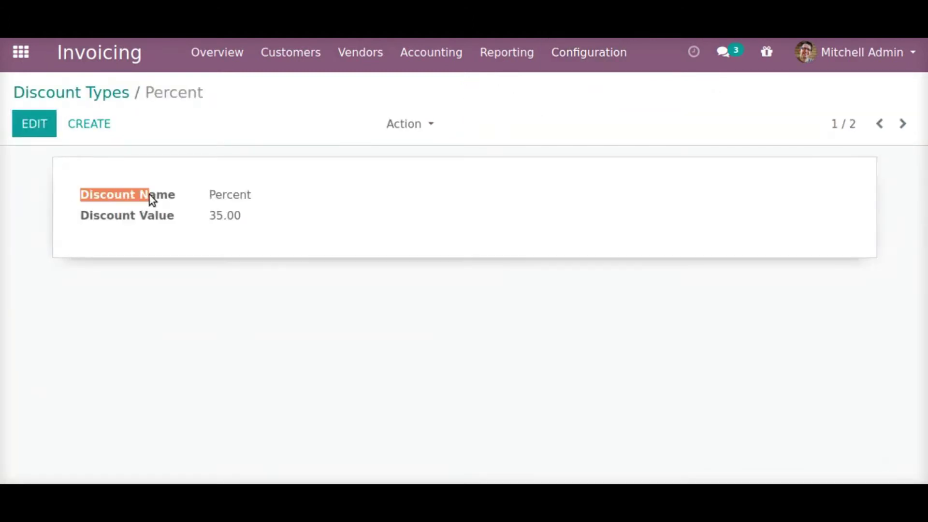
{"action": "left_click_drag", "start_coordinate": [80, 216], "coordinate": [224, 216]}
{"action": "left_click", "coordinate": [224, 216]}
{"action": "double_click", "coordinate": [224, 216]}
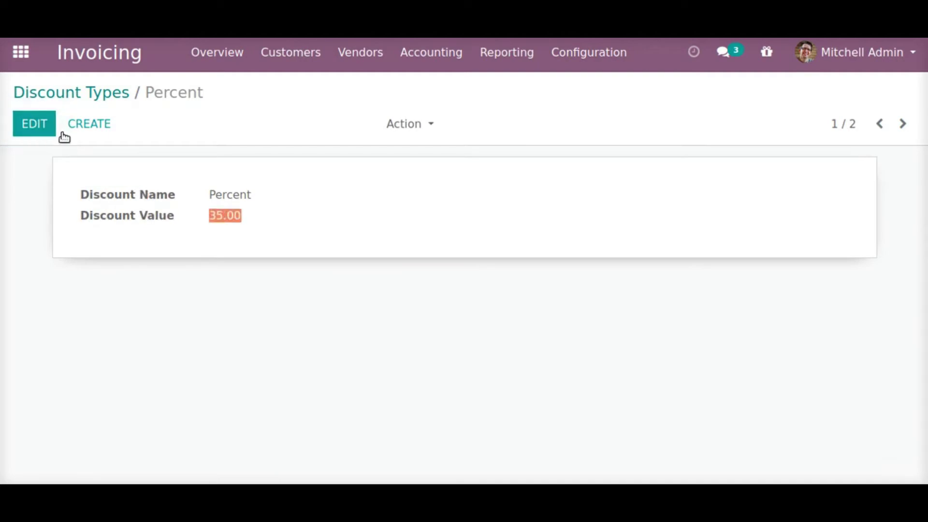
- Open the Fixed discount type, check its discount name and value, and return to the discount types list
{"action": "left_click", "coordinate": [74, 91]}
{"action": "left_click", "coordinate": [77, 223]}
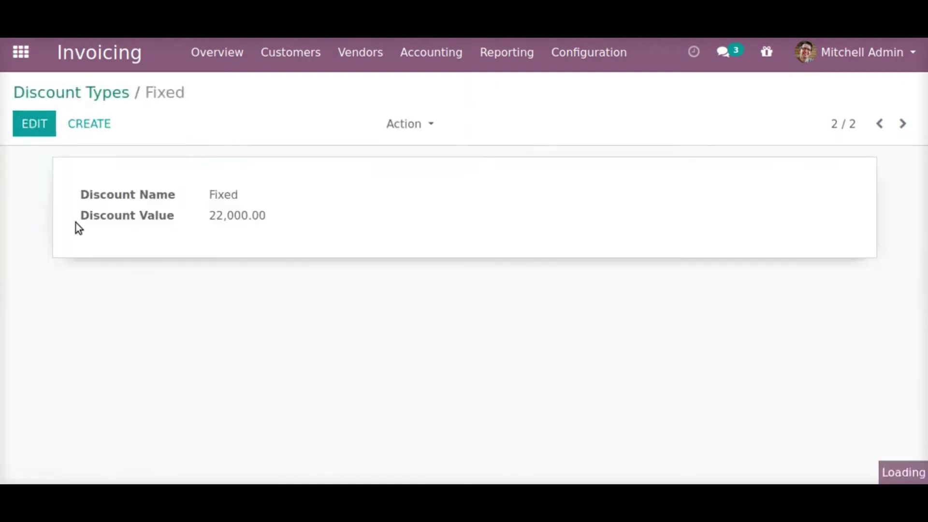
{"action": "double_click", "coordinate": [228, 215]}
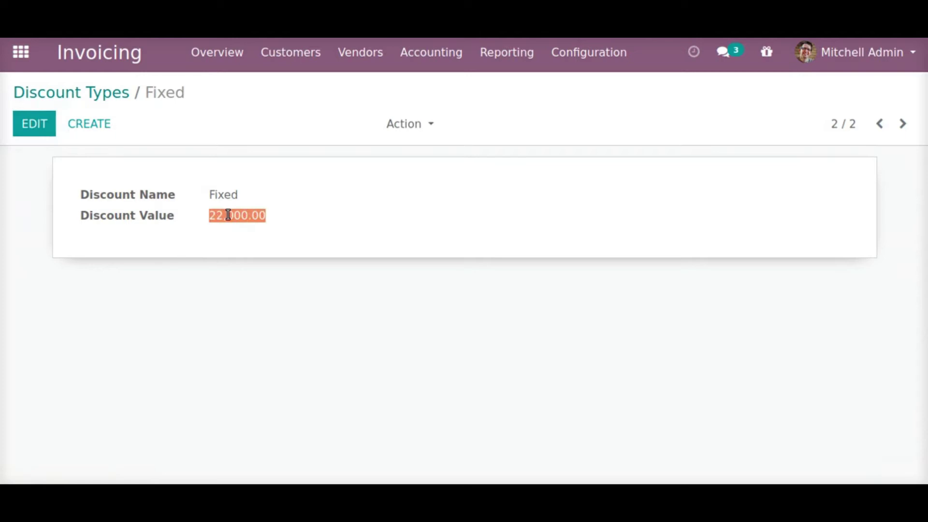
{"action": "double_click", "coordinate": [225, 194]}
{"action": "double_click", "coordinate": [226, 215]}
{"action": "left_click", "coordinate": [68, 94]}
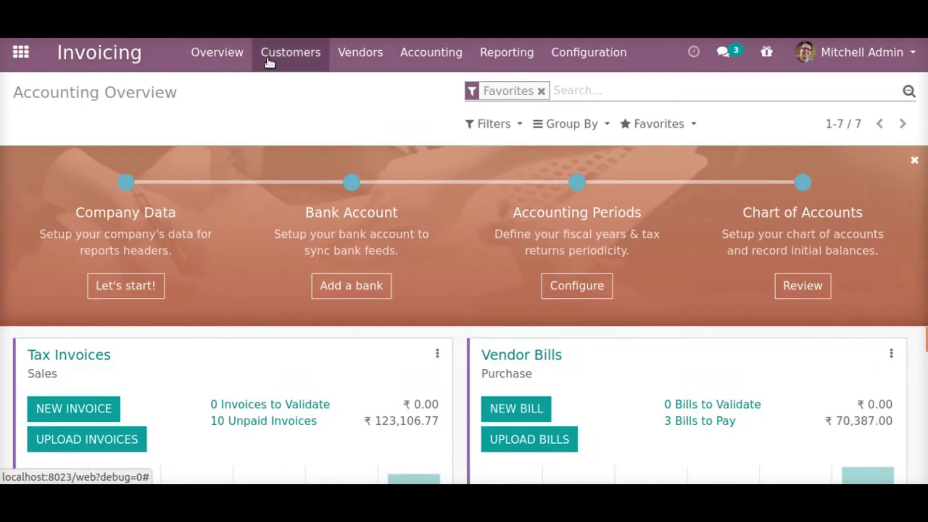
- Create a new customer invoice with Azure Interior as the customer
{"action": "left_click", "coordinate": [285, 57]}
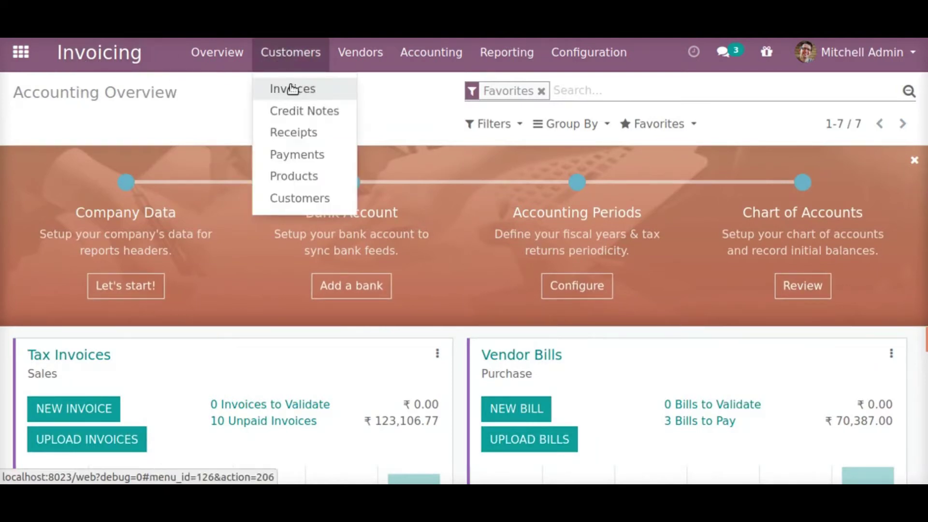
{"action": "left_click", "coordinate": [294, 90]}
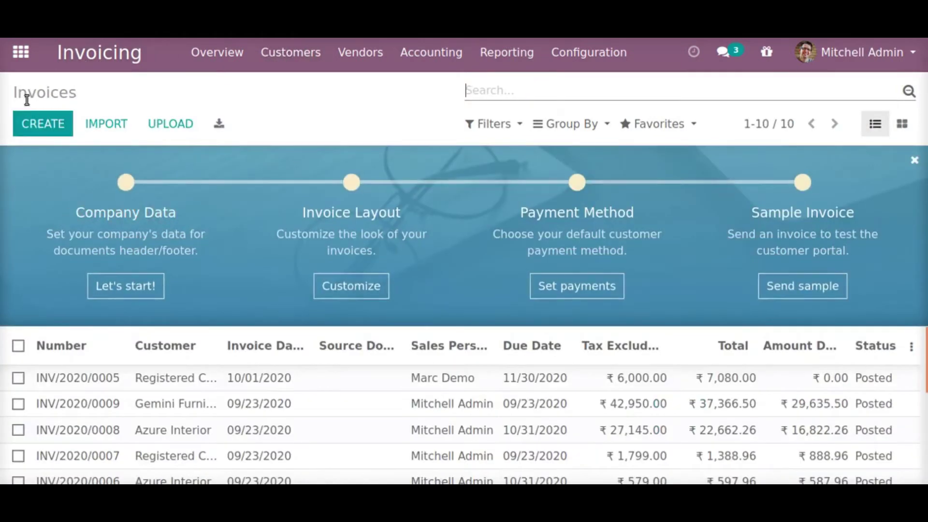
{"action": "double_click", "coordinate": [23, 94]}
{"action": "left_click", "coordinate": [41, 124]}
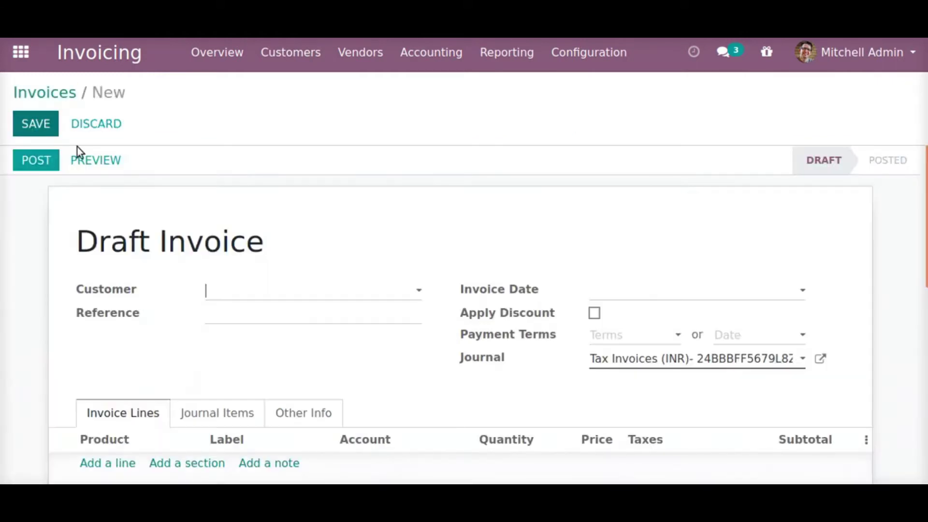
{"action": "left_click", "coordinate": [224, 301]}
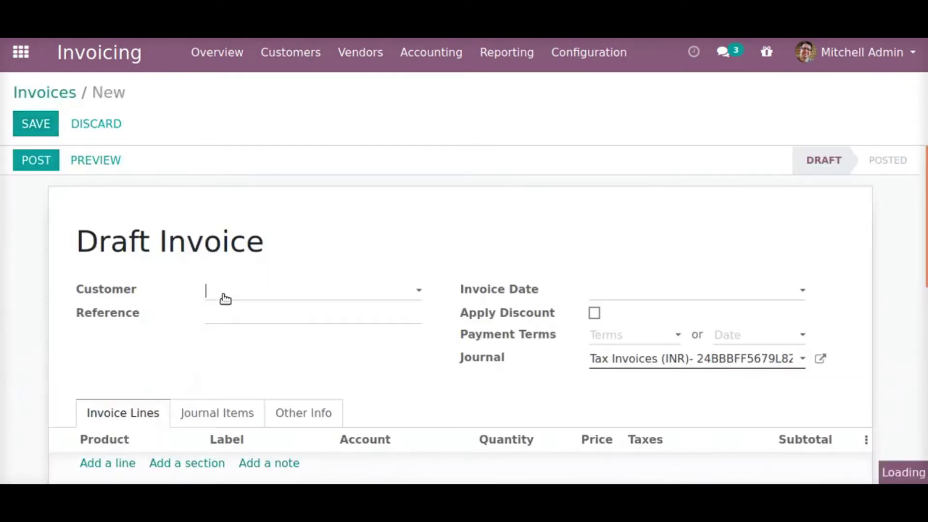
{"action": "left_click", "coordinate": [261, 114]}
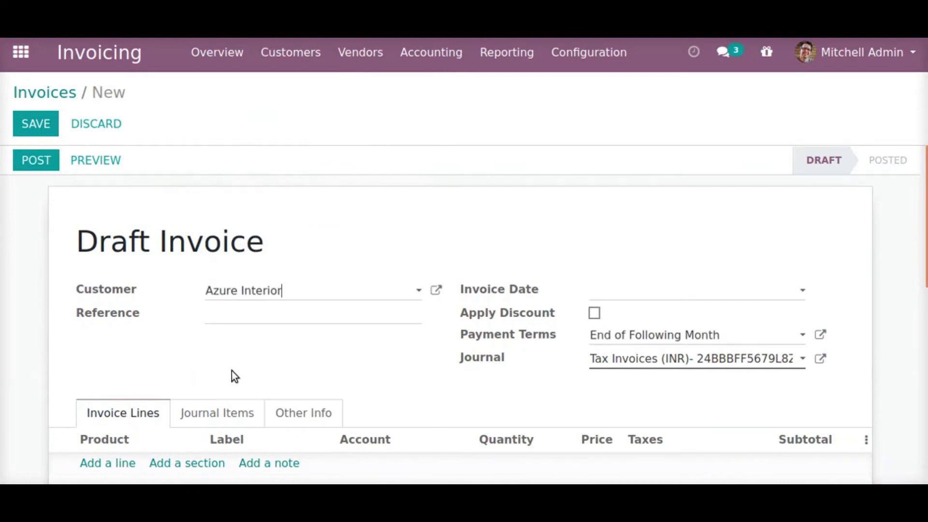
- Add an invoice line for the product [FURN_8220] Four Person Desk
{"action": "scroll", "coordinate": [232, 374], "scroll_direction": "down", "scroll_amount": 4}
{"action": "left_click", "coordinate": [96, 262]}
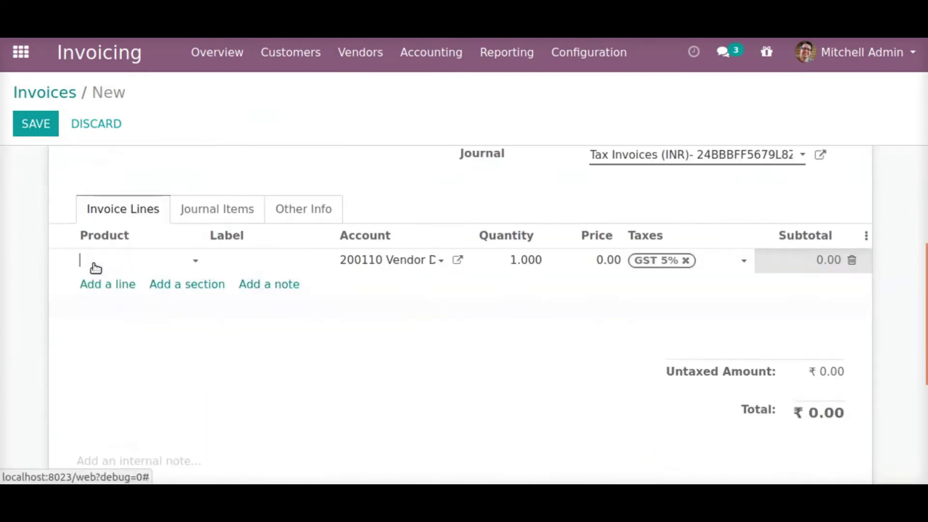
{"action": "type", "text": "four"}
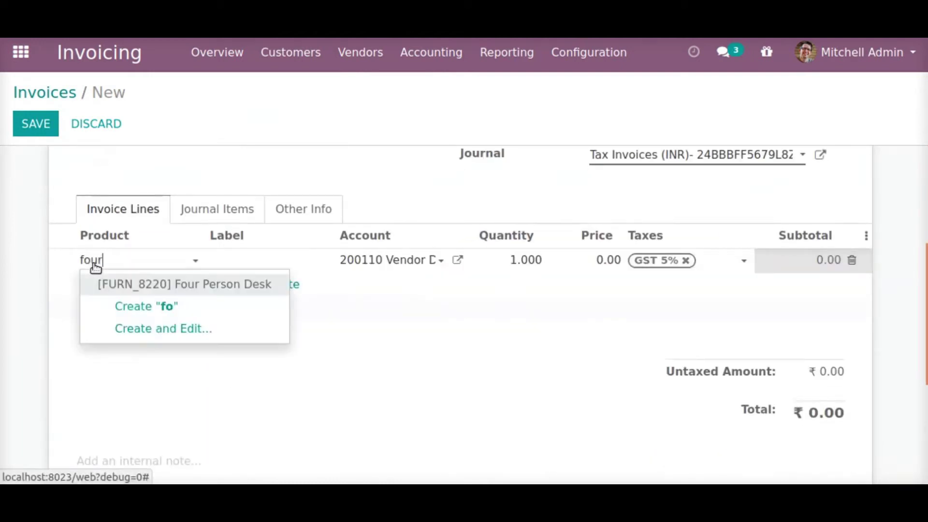
{"action": "left_click", "coordinate": [121, 289]}
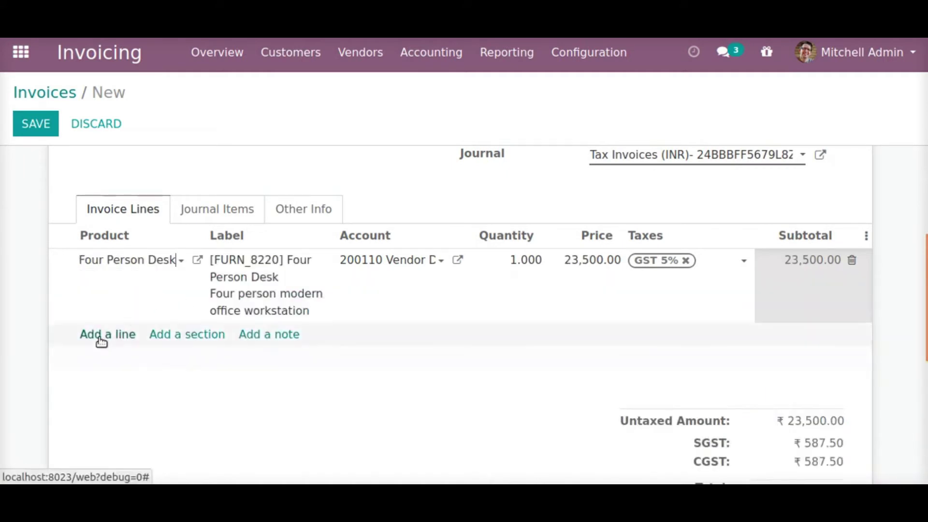
- Delete the description "Four person modern office workstation" from the desk line's label, keeping only "[FURN_8220] Four Person Desk"
{"action": "left_click", "coordinate": [281, 280]}
{"action": "left_click", "coordinate": [282, 280]}
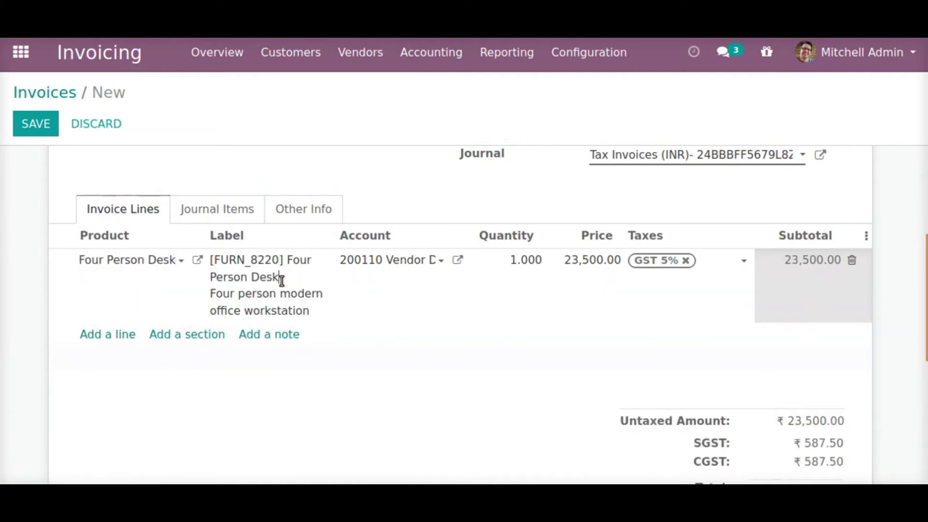
{"action": "key", "text": "Delete"}
{"action": "key", "text": "Delete"}
{"action": "key", "text": "Delete"}
{"action": "key", "text": "Delete"}
{"action": "key", "text": "Delete"}
{"action": "key", "text": "Delete"}
{"action": "key", "text": "Delete"}
{"action": "key", "text": "Delete"}
{"action": "key", "text": "Delete"}
{"action": "key", "text": "Delete"}
{"action": "key", "text": "Delete"}
{"action": "key", "text": "Delete"}
{"action": "key", "text": "Delete"}
{"action": "key", "text": "Delete"}
{"action": "key", "text": "Delete"}
{"action": "key", "text": "Delete"}
{"action": "key", "text": "Delete"}
{"action": "key", "text": "Delete"}
{"action": "key", "text": "Delete"}
{"action": "key", "text": "Delete"}
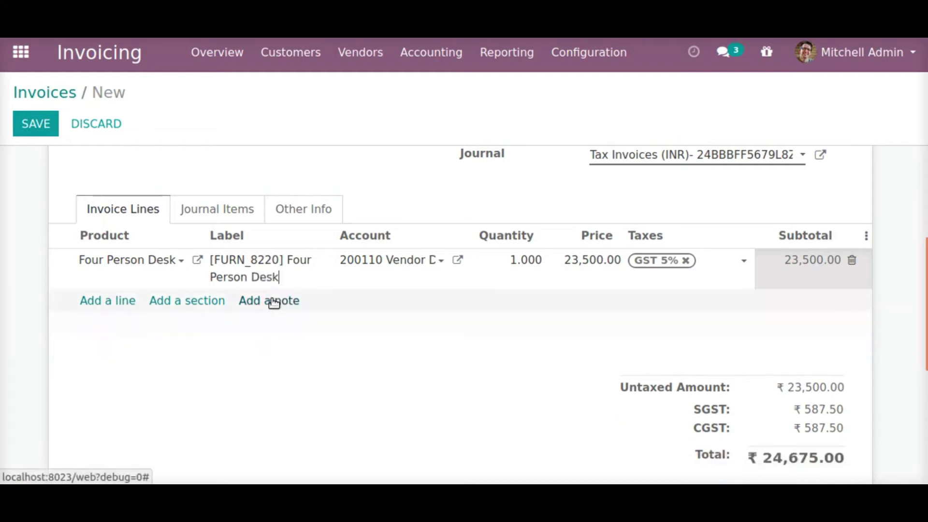
- Add a second invoice line for the product [FURN_8855] Drawer
{"action": "left_click", "coordinate": [121, 303]}
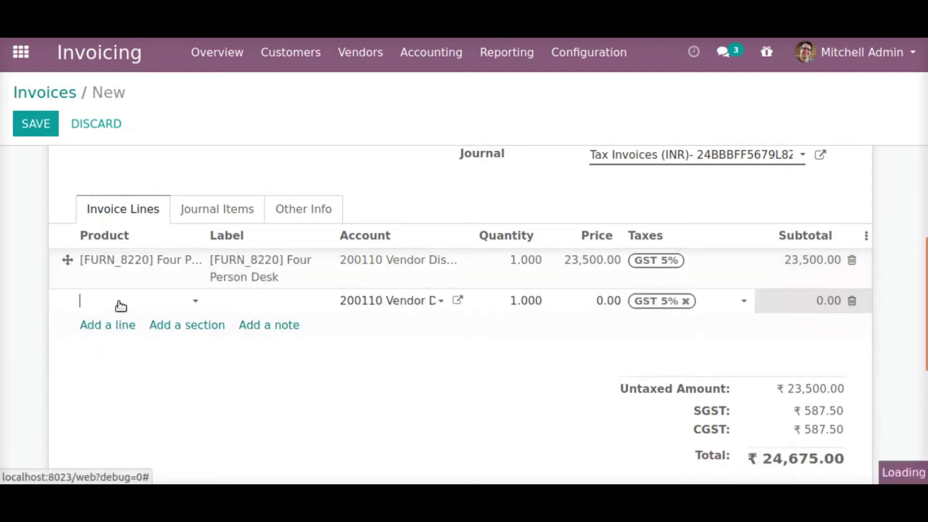
{"action": "type", "text": "dra"}
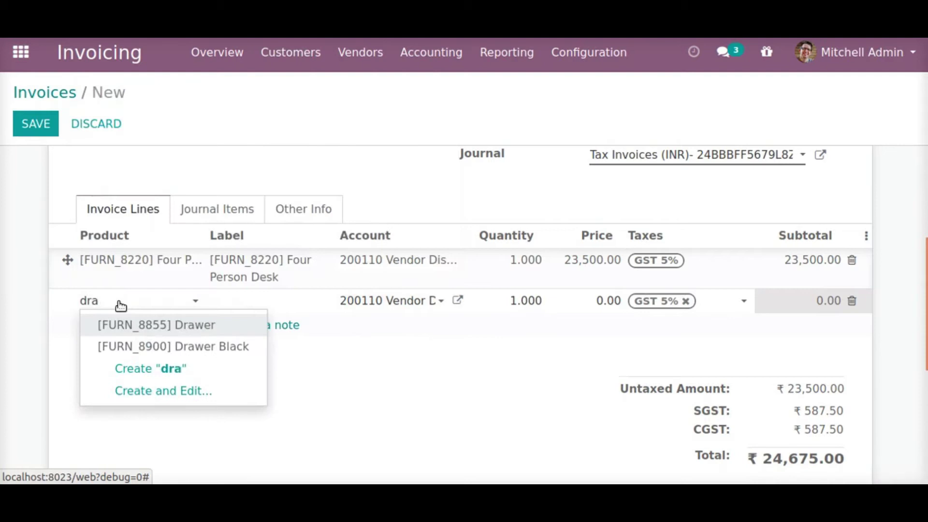
{"action": "left_click", "coordinate": [145, 326]}
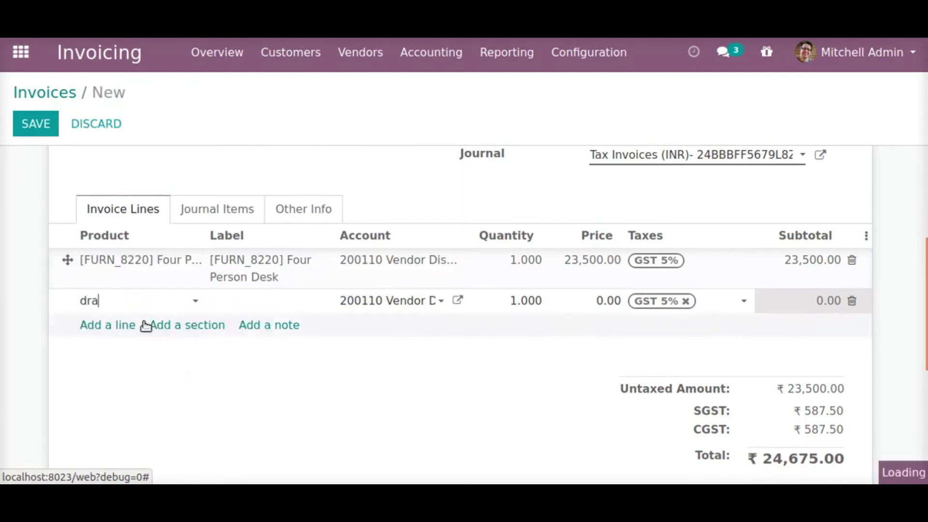
{"action": "left_click", "coordinate": [329, 425]}
{"action": "scroll", "coordinate": [330, 426], "scroll_direction": "down", "scroll_amount": 1}
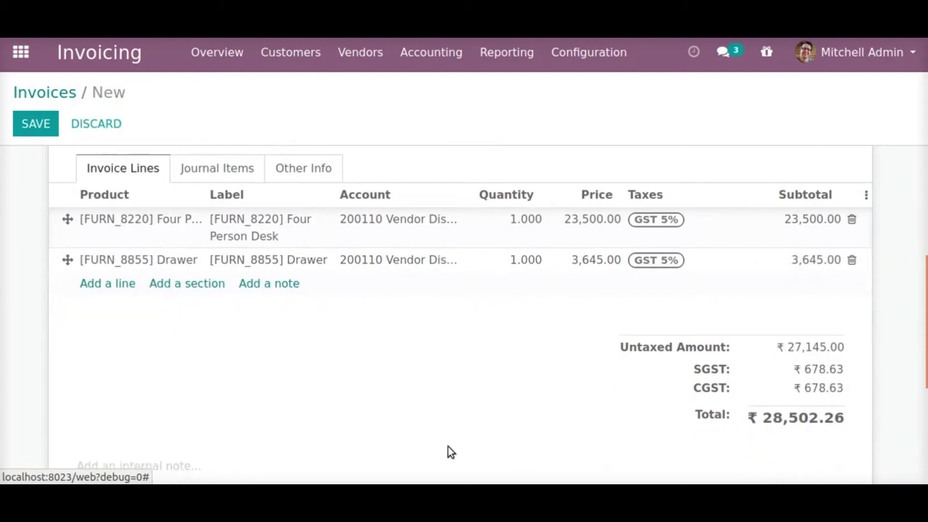
- Check the invoice totals and enable the Apply Discount option on the draft invoice
{"action": "left_click_drag", "start_coordinate": [618, 352], "coordinate": [797, 437]}
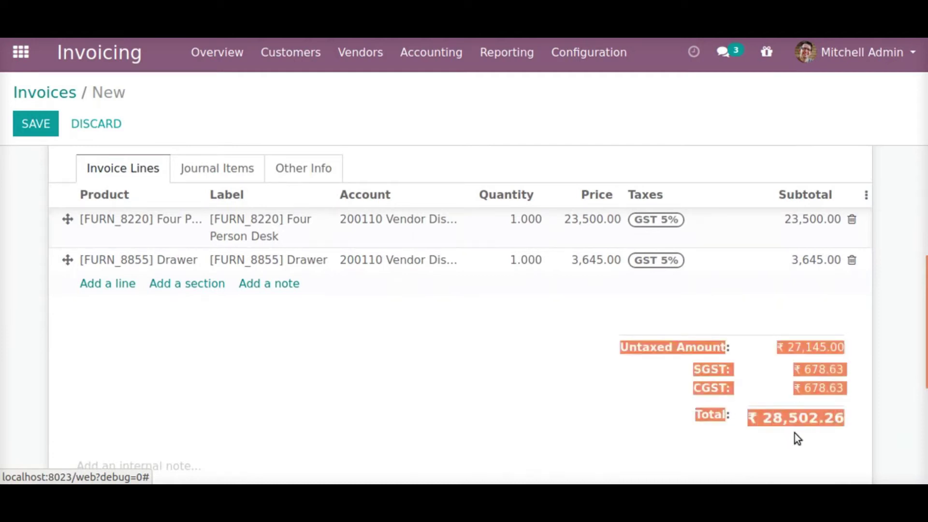
{"action": "left_click", "coordinate": [783, 444]}
{"action": "scroll", "coordinate": [647, 409], "scroll_direction": "up", "scroll_amount": 5}
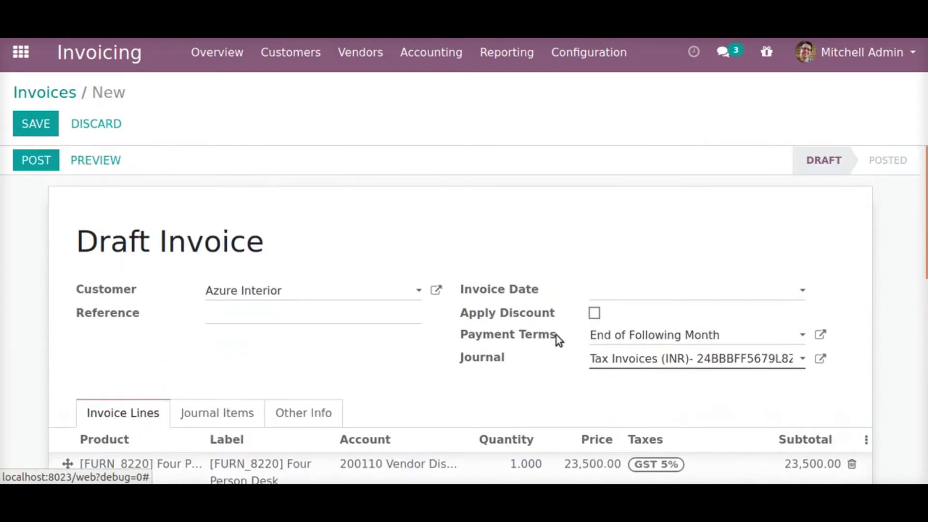
{"action": "left_click_drag", "start_coordinate": [460, 318], "coordinate": [524, 317]}
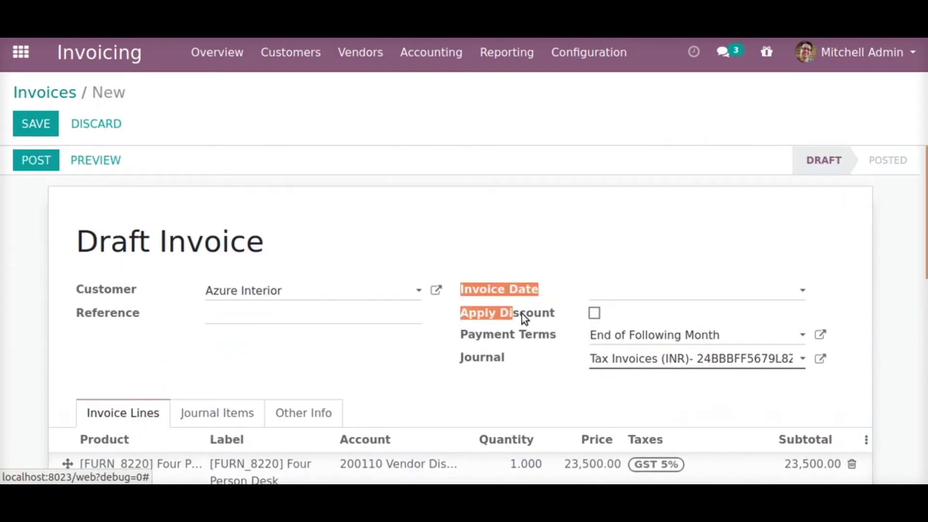
{"action": "left_click", "coordinate": [560, 314]}
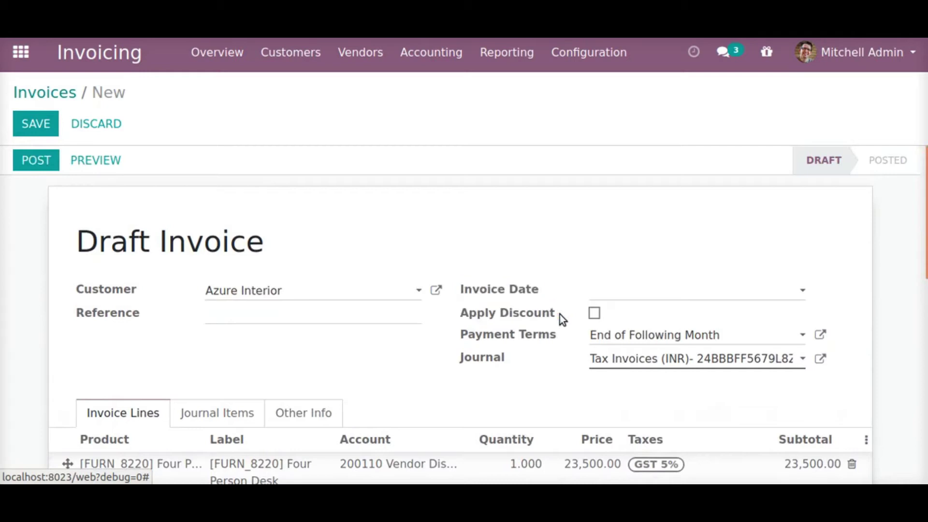
{"action": "left_click", "coordinate": [595, 313]}
- Set the invoice's discount type to Fixed in the totals section
{"action": "scroll", "coordinate": [592, 352], "scroll_direction": "down", "scroll_amount": 5}
{"action": "scroll", "coordinate": [591, 350], "scroll_direction": "down", "scroll_amount": 1}
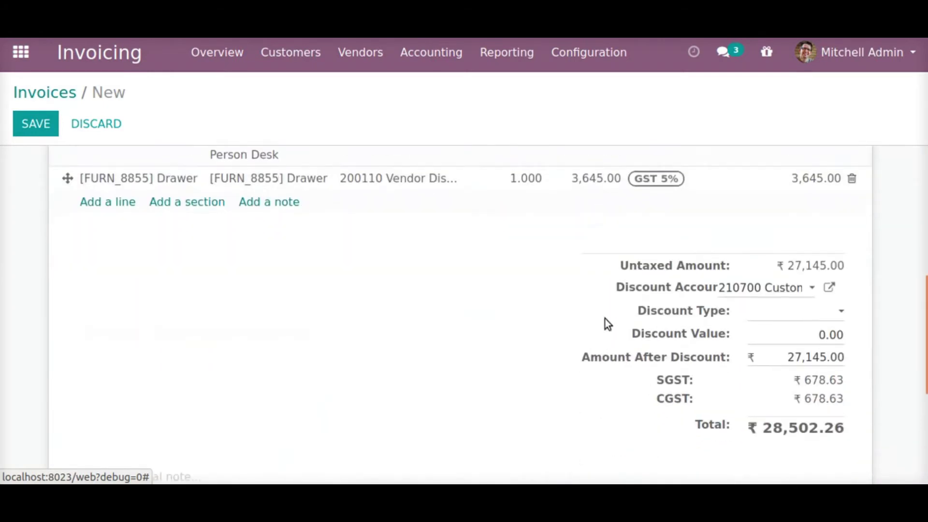
{"action": "left_click_drag", "start_coordinate": [616, 289], "coordinate": [737, 291]}
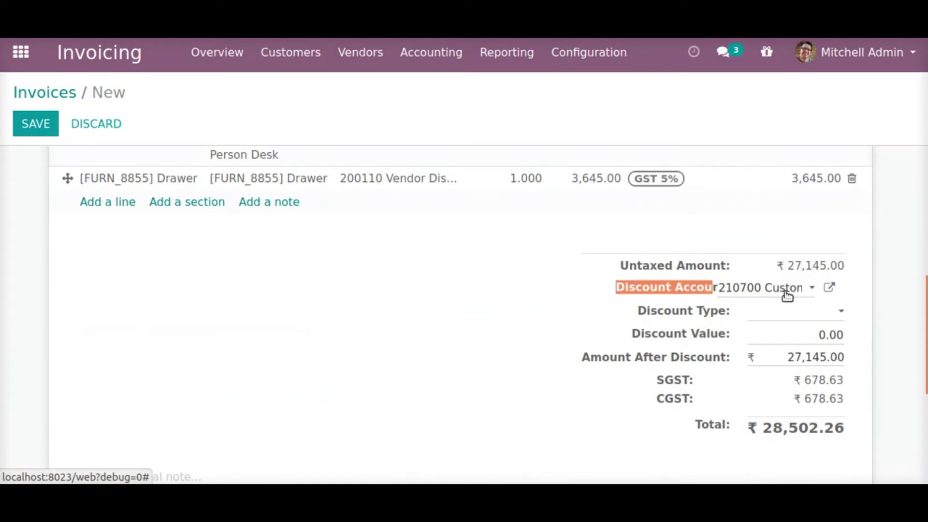
{"action": "left_click", "coordinate": [797, 289]}
{"action": "left_click", "coordinate": [780, 289]}
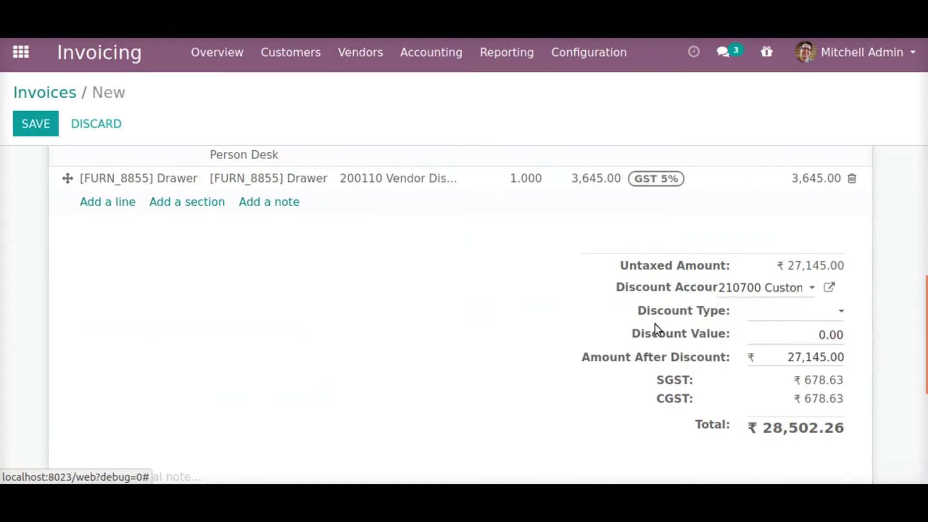
{"action": "left_click", "coordinate": [794, 314]}
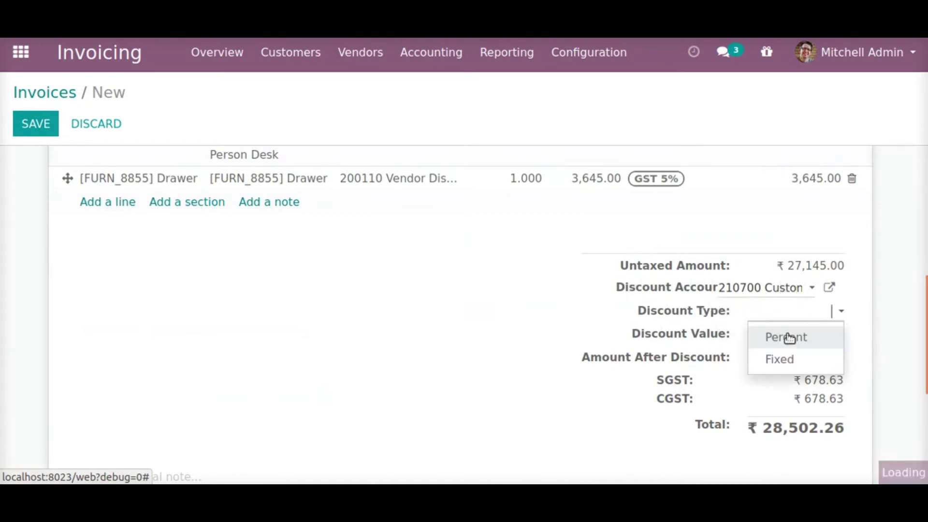
{"action": "left_click", "coordinate": [779, 360]}
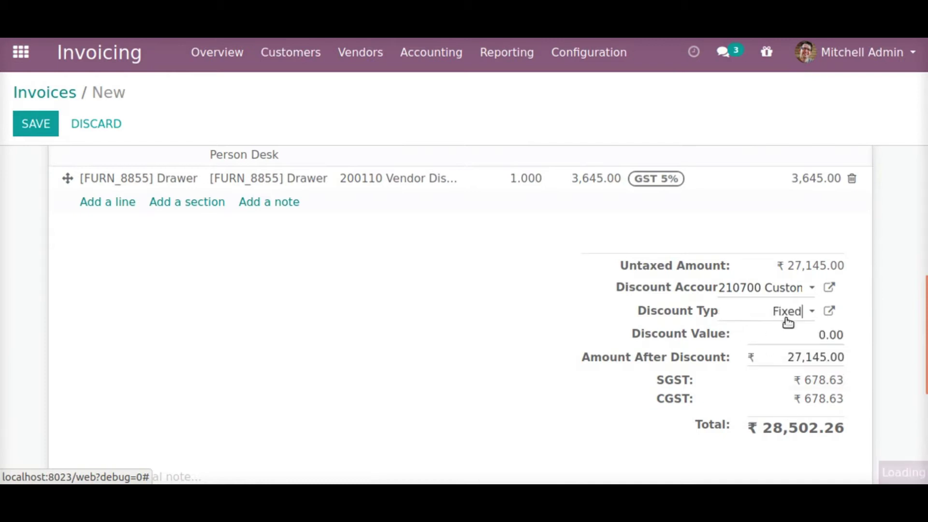
- Set the fixed discount value to 2080 and check the recalculated invoice total against the untaxed amount
{"action": "left_click_drag", "start_coordinate": [628, 334], "coordinate": [742, 337]}
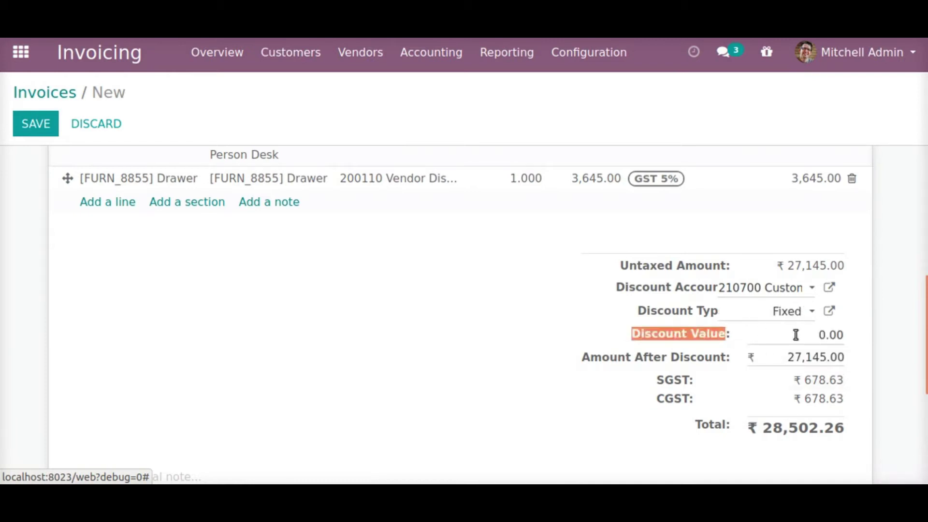
{"action": "left_click_drag", "start_coordinate": [707, 427], "coordinate": [839, 426]}
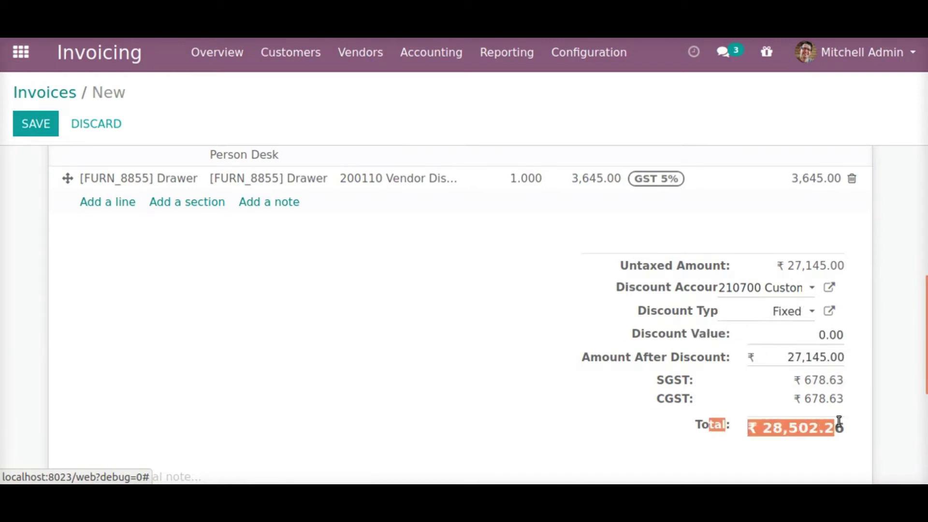
{"action": "left_click", "coordinate": [704, 365]}
{"action": "left_click_drag", "start_coordinate": [576, 358], "coordinate": [771, 357]}
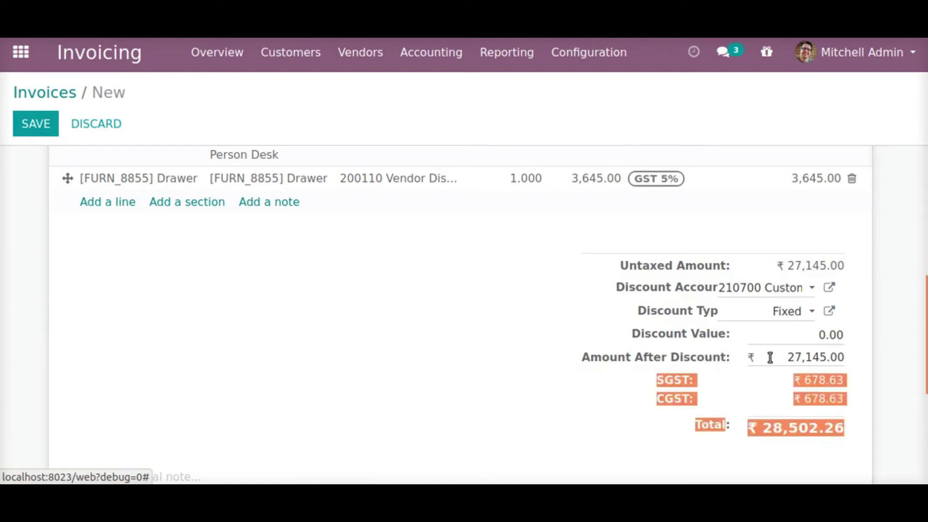
{"action": "triple_click", "coordinate": [793, 358]}
{"action": "left_click", "coordinate": [793, 357]}
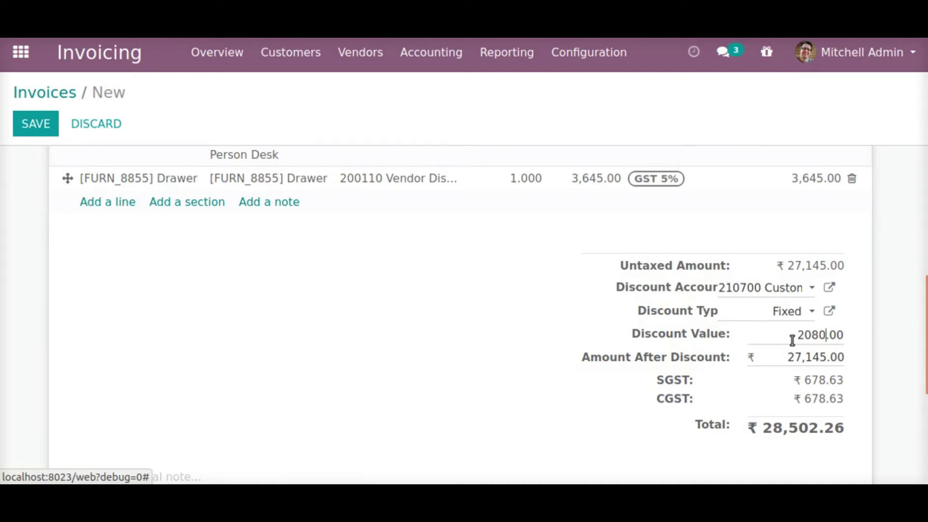
{"action": "left_click", "coordinate": [511, 367]}
{"action": "triple_click", "coordinate": [766, 426]}
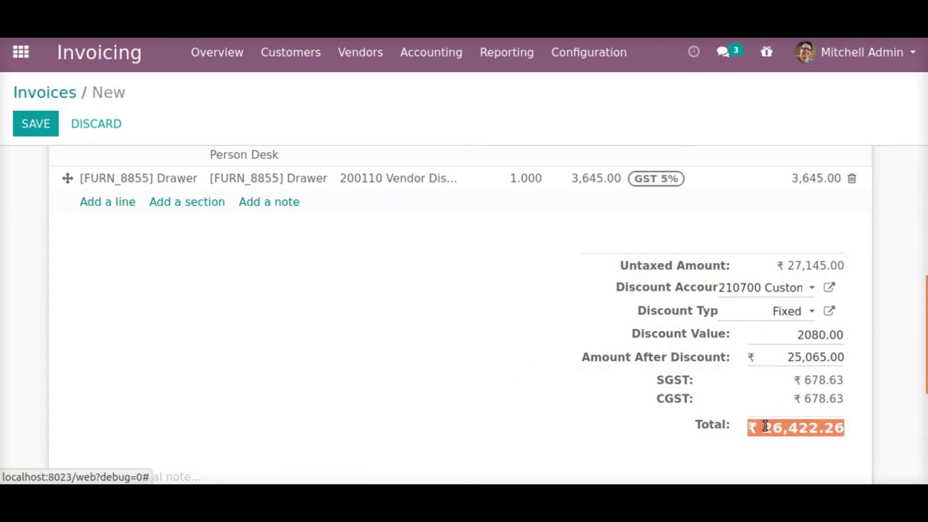
{"action": "triple_click", "coordinate": [801, 260]}
{"action": "triple_click", "coordinate": [788, 429]}
{"action": "left_click", "coordinate": [544, 421]}
- Save the discounted Azure Interior invoice and post it
{"action": "scroll", "coordinate": [292, 402], "scroll_direction": "up", "scroll_amount": 6}
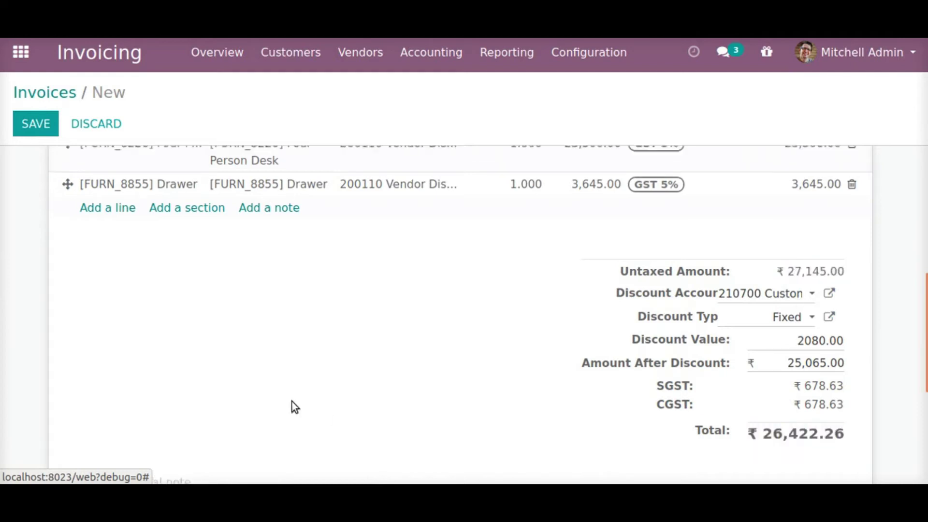
{"action": "left_click", "coordinate": [28, 130]}
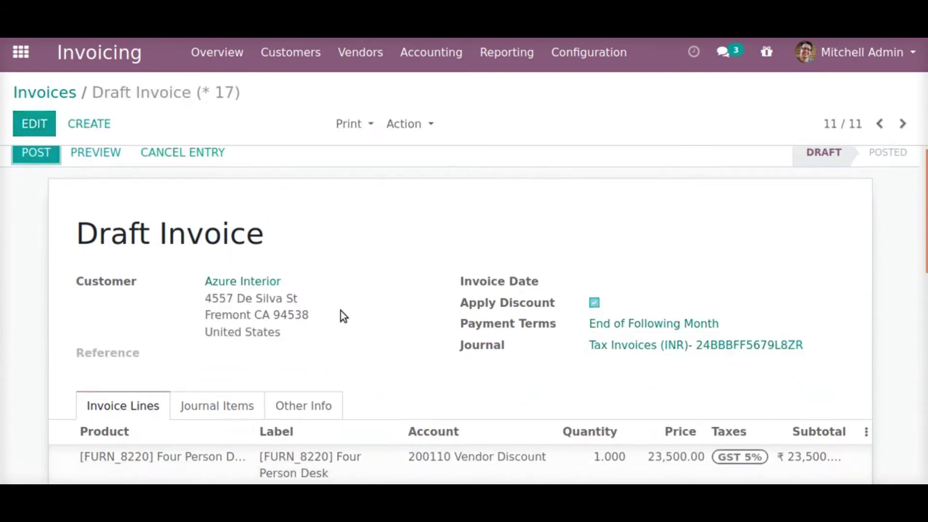
{"action": "left_click", "coordinate": [35, 160]}
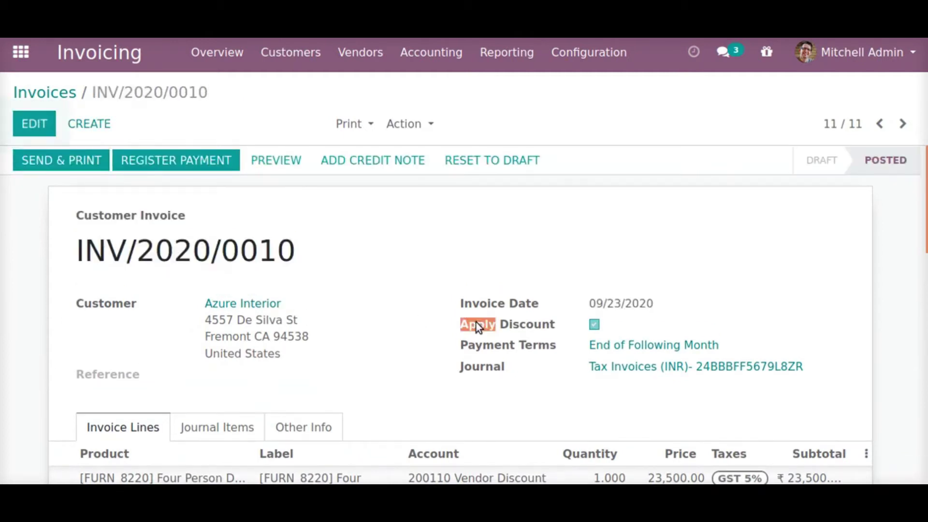
- Review the posted invoice's discount totals, print it with the Invoices report and open the PDF with Firefox
{"action": "scroll", "coordinate": [477, 324], "scroll_direction": "down", "scroll_amount": 10}
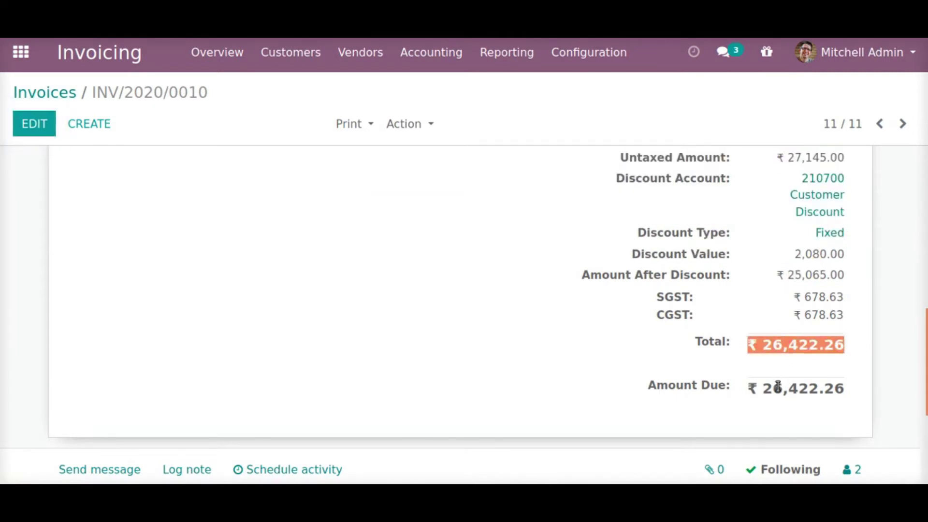
{"action": "scroll", "coordinate": [778, 386], "scroll_direction": "up", "scroll_amount": 3}
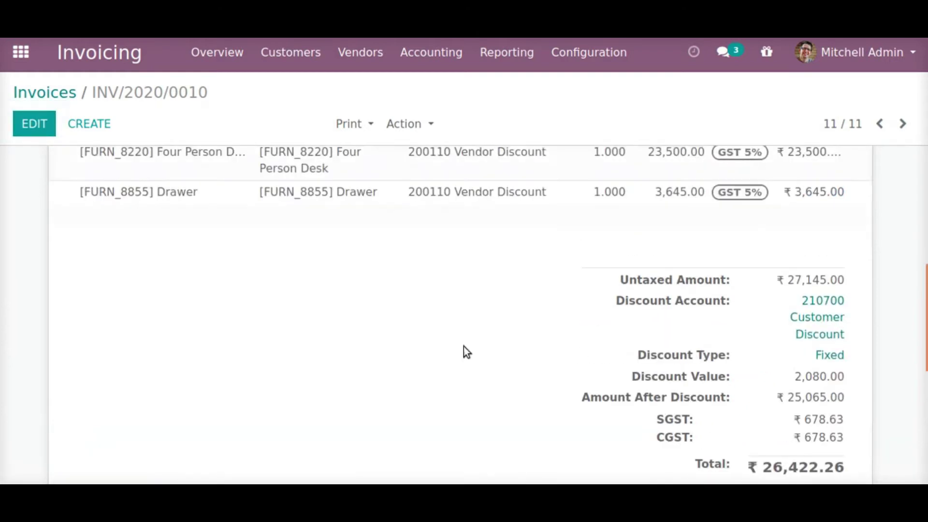
{"action": "scroll", "coordinate": [446, 347], "scroll_direction": "up", "scroll_amount": 5}
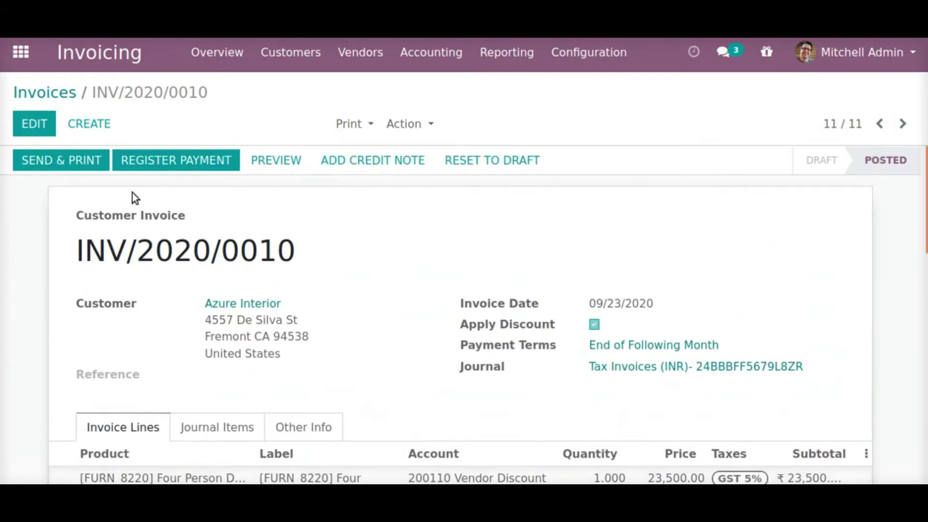
{"action": "left_click", "coordinate": [349, 124]}
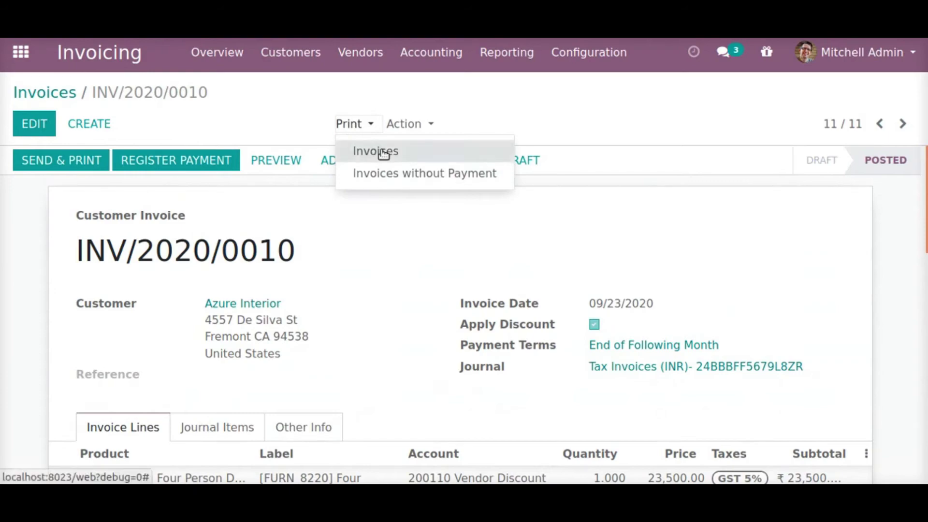
{"action": "left_click", "coordinate": [382, 151]}
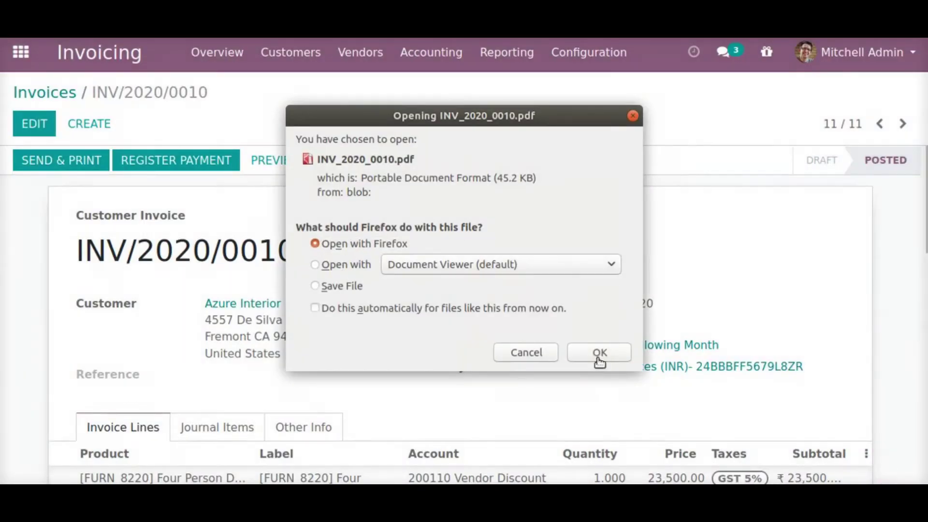
{"action": "left_click", "coordinate": [599, 353]}
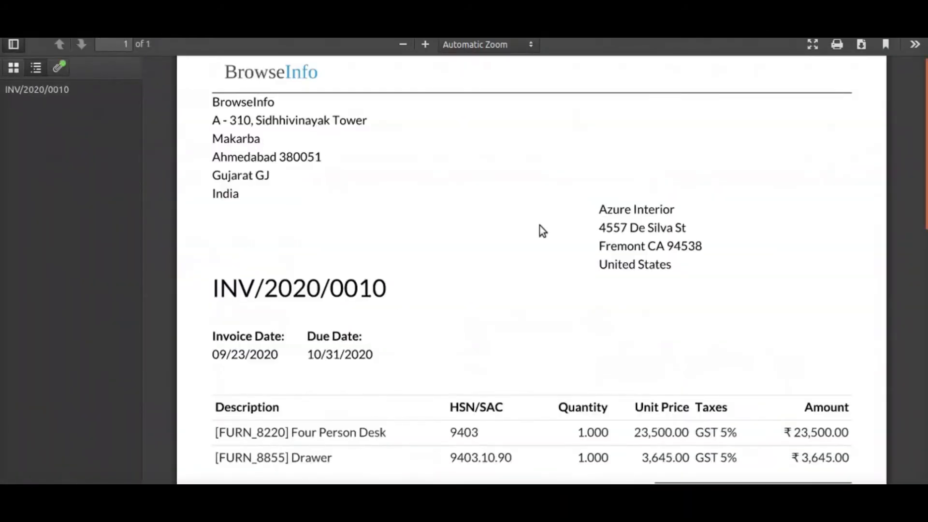
- Examine the printed invoice's amount before discount, discount type, invoice discount, amount after discount and footer
{"action": "triple_click", "coordinate": [241, 294]}
{"action": "left_click", "coordinate": [444, 369]}
{"action": "scroll", "coordinate": [459, 372], "scroll_direction": "down", "scroll_amount": 3}
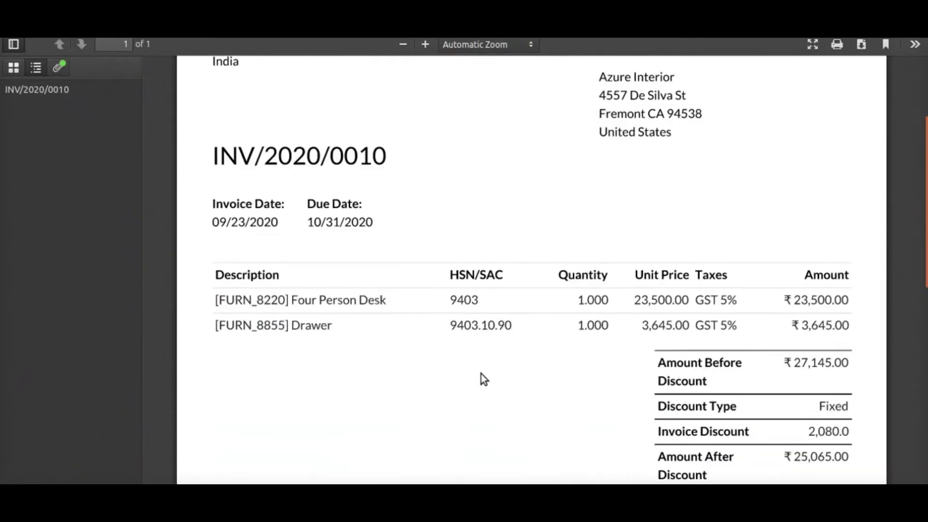
{"action": "scroll", "coordinate": [629, 363], "scroll_direction": "down", "scroll_amount": 1}
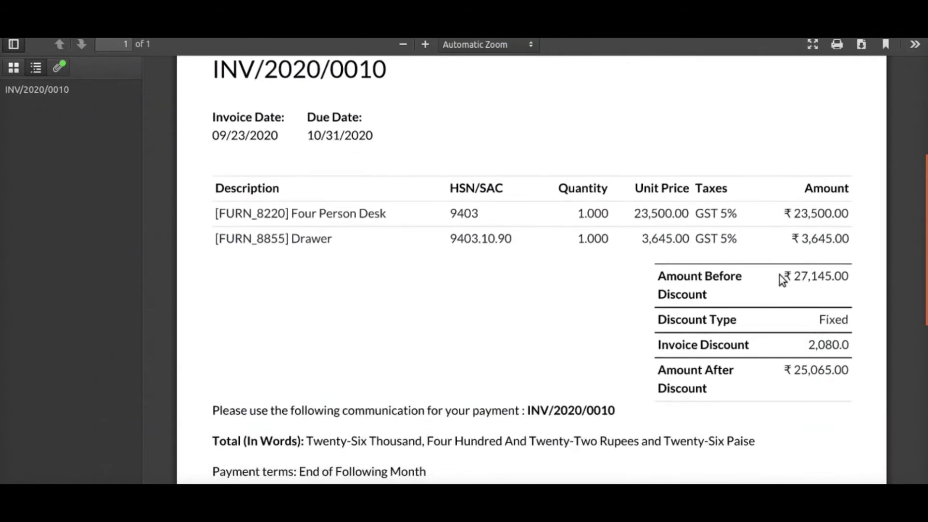
{"action": "double_click", "coordinate": [795, 276]}
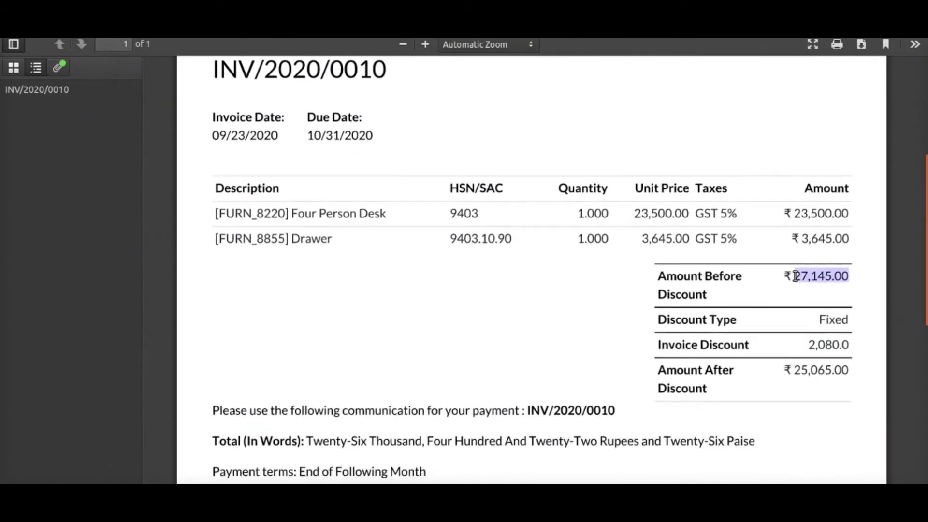
{"action": "left_click", "coordinate": [659, 352]}
{"action": "double_click", "coordinate": [823, 322]}
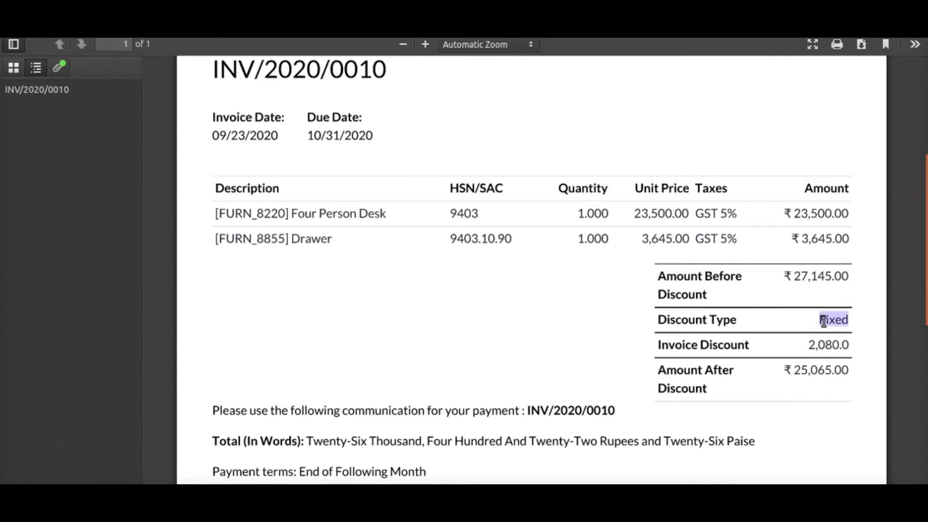
{"action": "triple_click", "coordinate": [687, 321]}
{"action": "triple_click", "coordinate": [684, 347]}
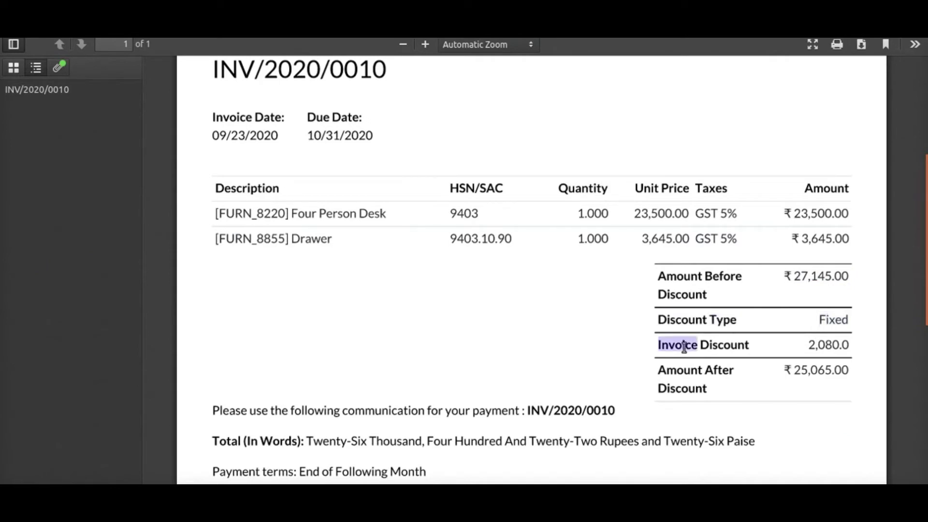
{"action": "double_click", "coordinate": [817, 346]}
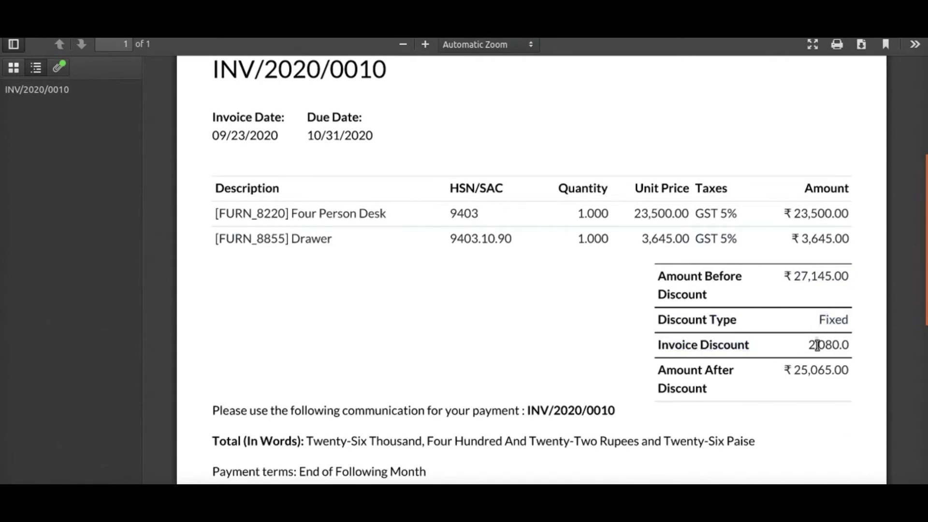
{"action": "triple_click", "coordinate": [694, 369]}
{"action": "double_click", "coordinate": [808, 370]}
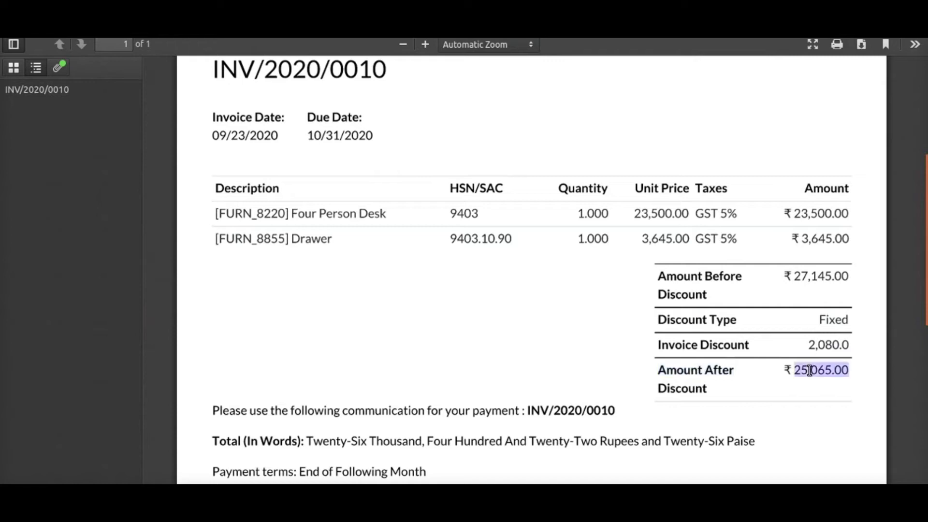
{"action": "left_click", "coordinate": [615, 371]}
{"action": "scroll", "coordinate": [478, 391], "scroll_direction": "down", "scroll_amount": 2}
{"action": "scroll", "coordinate": [477, 390], "scroll_direction": "down", "scroll_amount": 5}
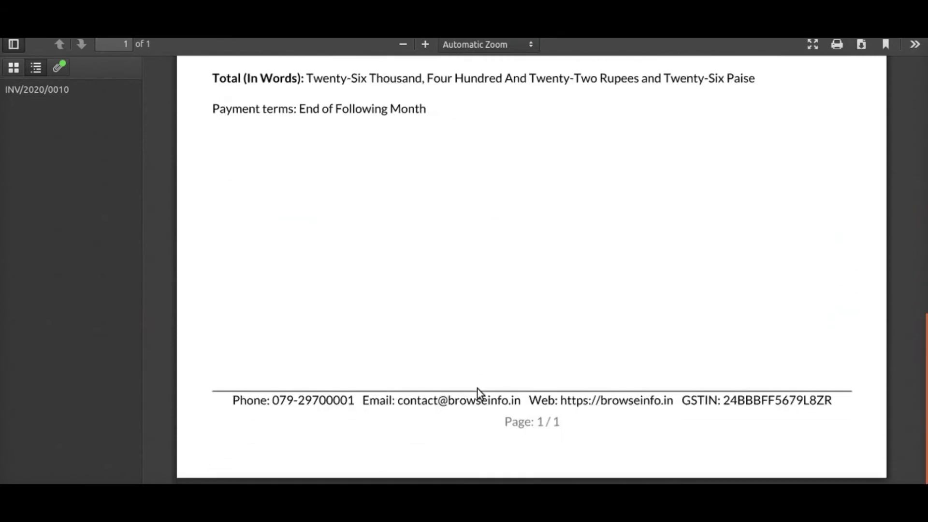
{"action": "scroll", "coordinate": [478, 389], "scroll_direction": "up", "scroll_amount": 9}
{"action": "scroll", "coordinate": [477, 389], "scroll_direction": "up", "scroll_amount": 1}
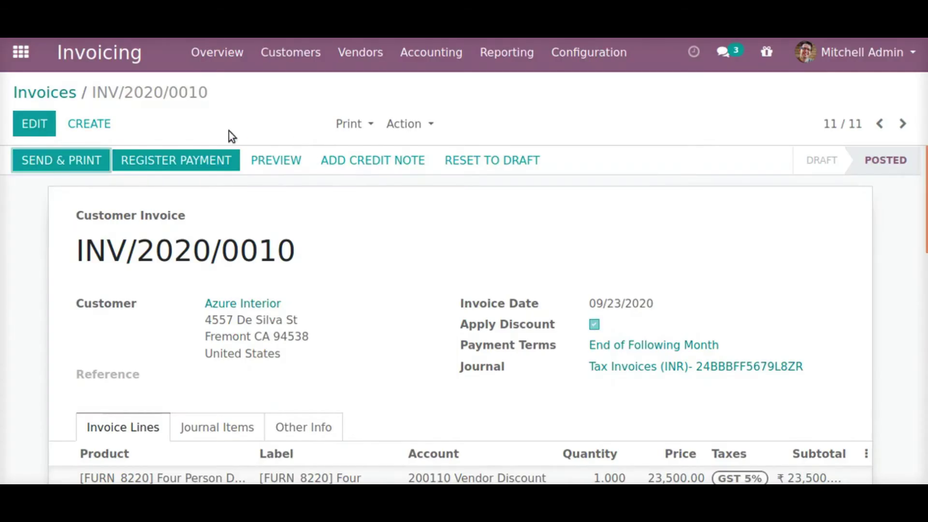
- Create a new customer invoice and choose Gemini Furniture as the customer
{"action": "left_click", "coordinate": [80, 123]}
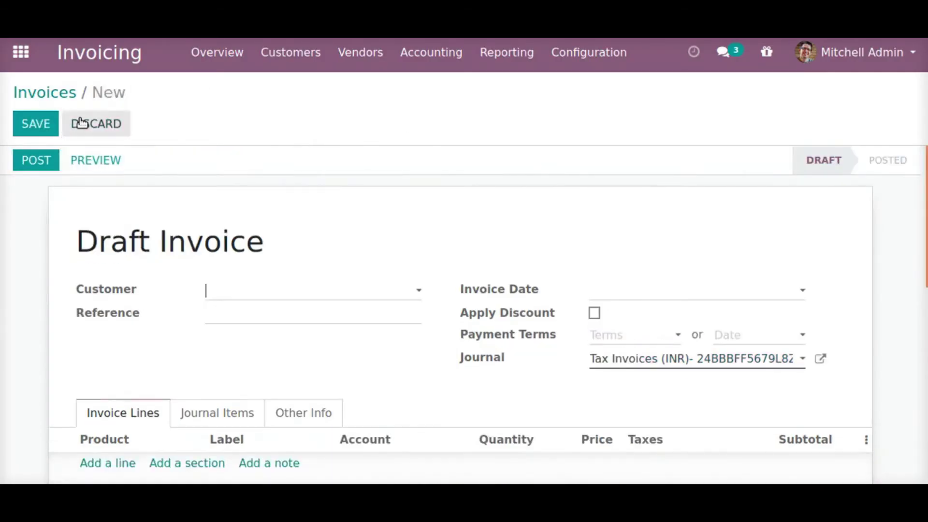
{"action": "left_click", "coordinate": [224, 290]}
{"action": "left_click", "coordinate": [253, 134]}
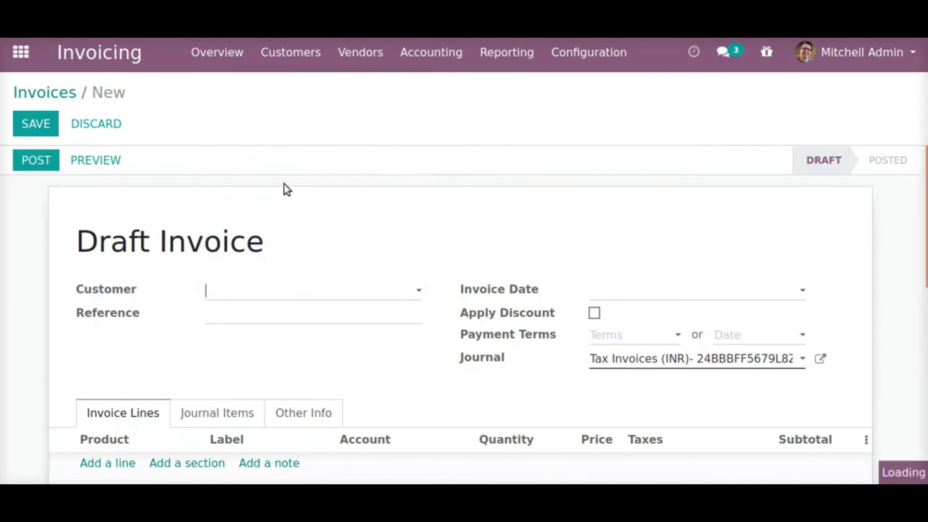
- Add an invoice line for the product [FURN_6741] Large Meeting Table
{"action": "scroll", "coordinate": [290, 367], "scroll_direction": "down", "scroll_amount": 3}
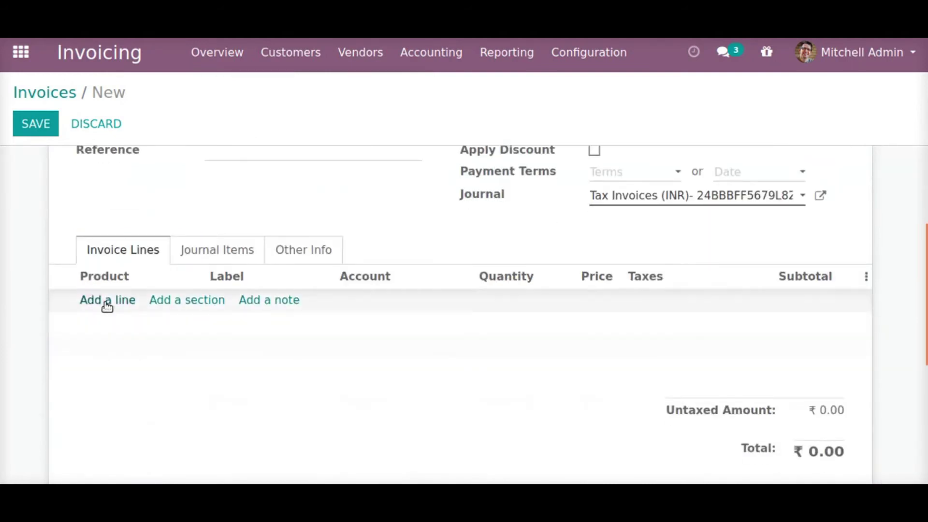
{"action": "left_click", "coordinate": [127, 301]}
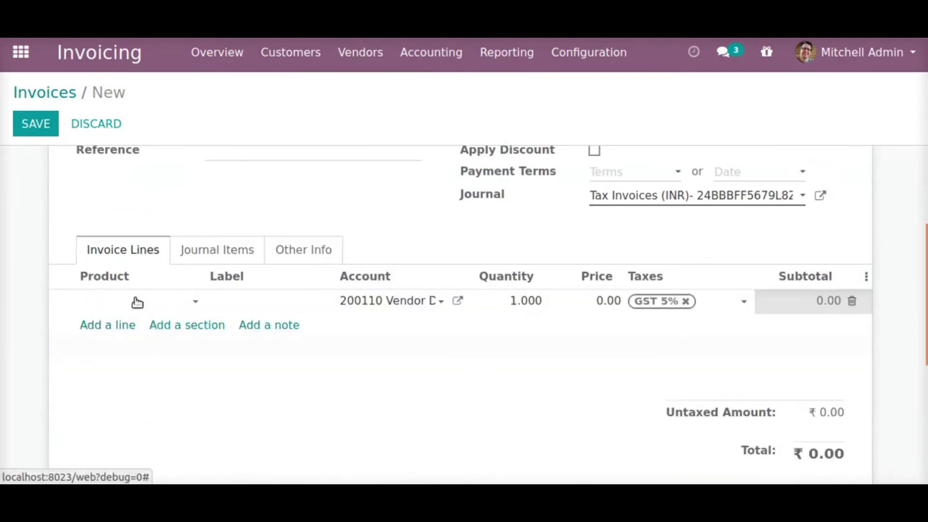
{"action": "type", "text": "large"}
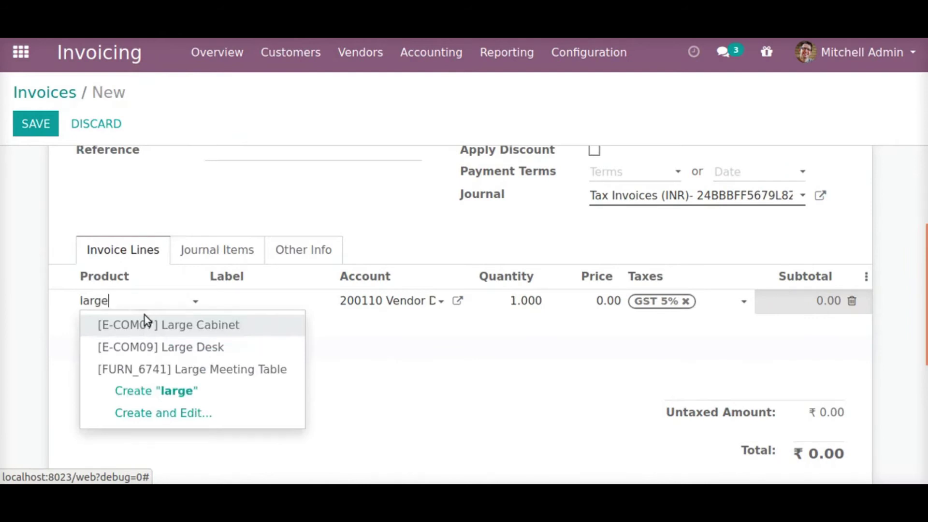
{"action": "left_click", "coordinate": [167, 370]}
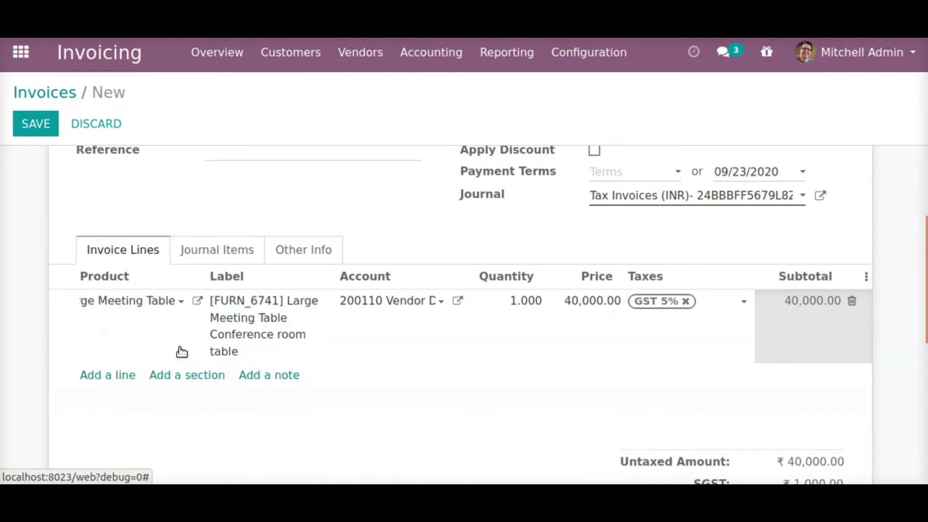
{"action": "left_click", "coordinate": [367, 454]}
{"action": "scroll", "coordinate": [440, 435], "scroll_direction": "down", "scroll_amount": 1}
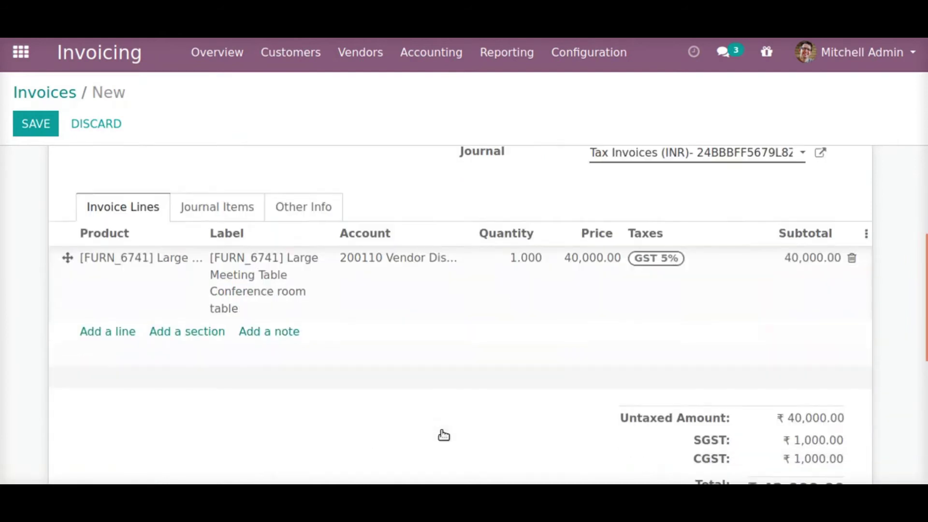
{"action": "scroll", "coordinate": [442, 432], "scroll_direction": "down", "scroll_amount": 2}
- Enable Apply Discount on the invoice, choose the Percent discount type and set the discount value to 14
{"action": "scroll", "coordinate": [442, 431], "scroll_direction": "up", "scroll_amount": 6}
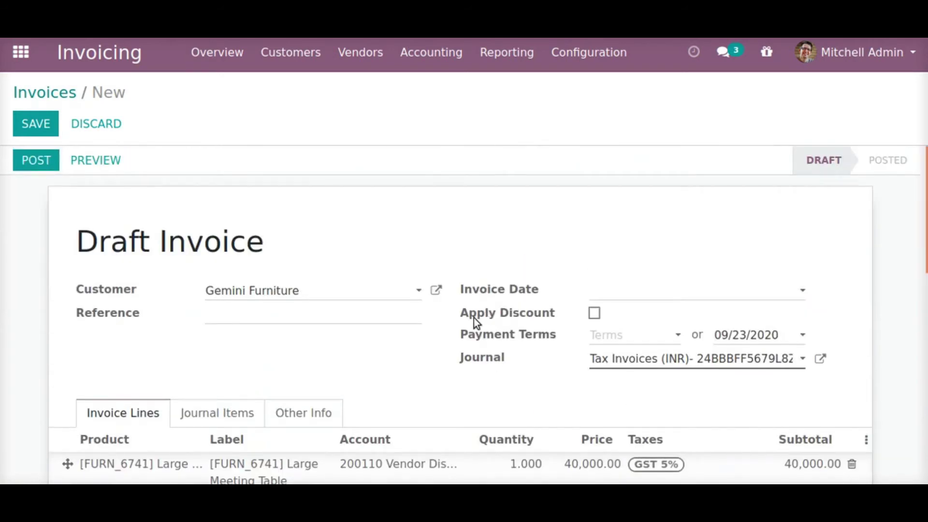
{"action": "left_click", "coordinate": [594, 315]}
{"action": "scroll", "coordinate": [594, 316], "scroll_direction": "down", "scroll_amount": 6}
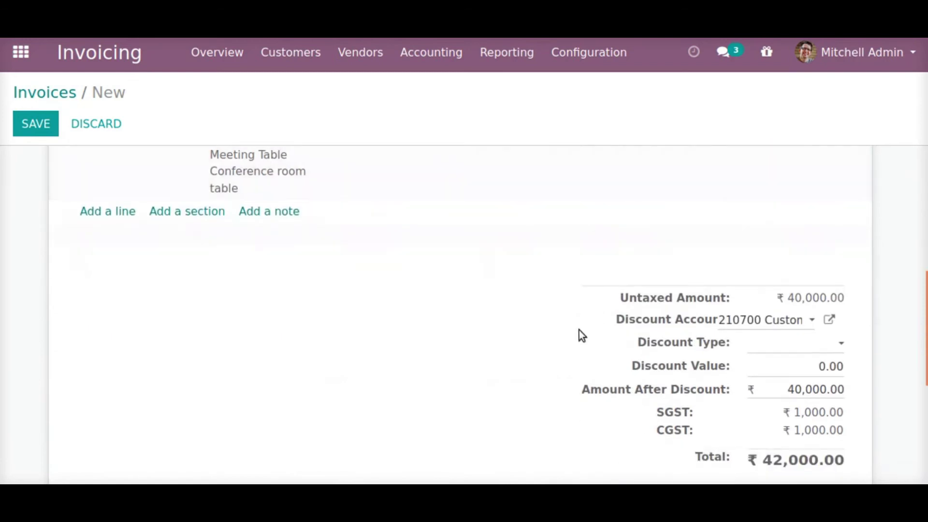
{"action": "left_click_drag", "start_coordinate": [617, 323], "coordinate": [788, 334]}
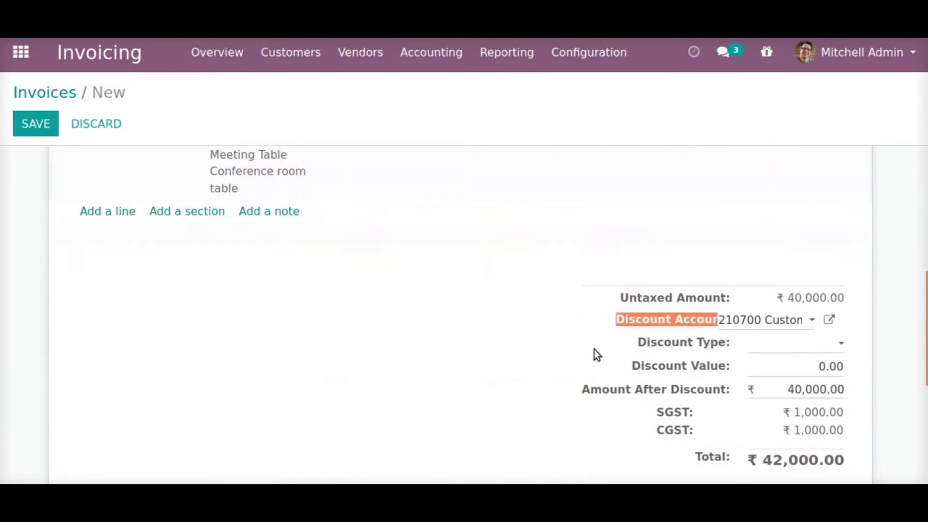
{"action": "left_click", "coordinate": [639, 343]}
{"action": "left_click_drag", "start_coordinate": [639, 344], "coordinate": [748, 351]}
{"action": "left_click", "coordinate": [803, 347]}
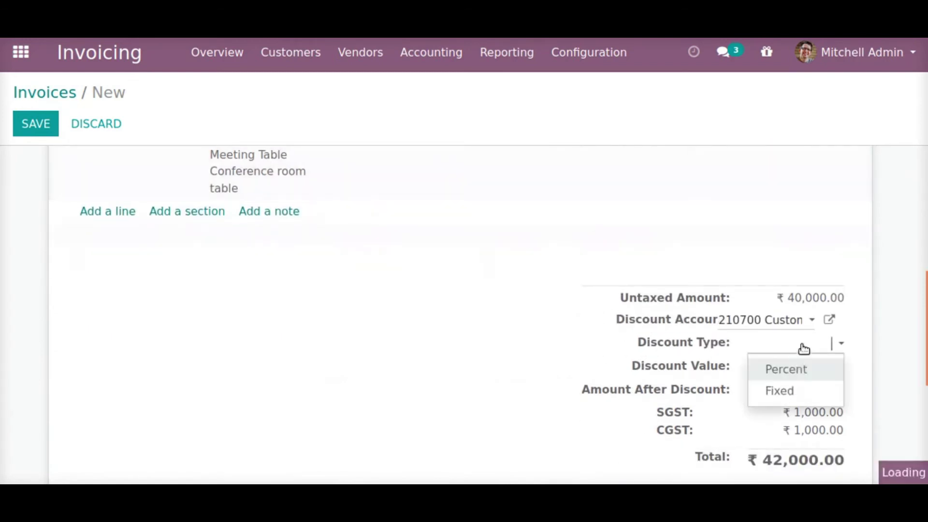
{"action": "left_click", "coordinate": [798, 373]}
{"action": "left_click_drag", "start_coordinate": [621, 366], "coordinate": [805, 367]}
{"action": "left_click", "coordinate": [806, 367]}
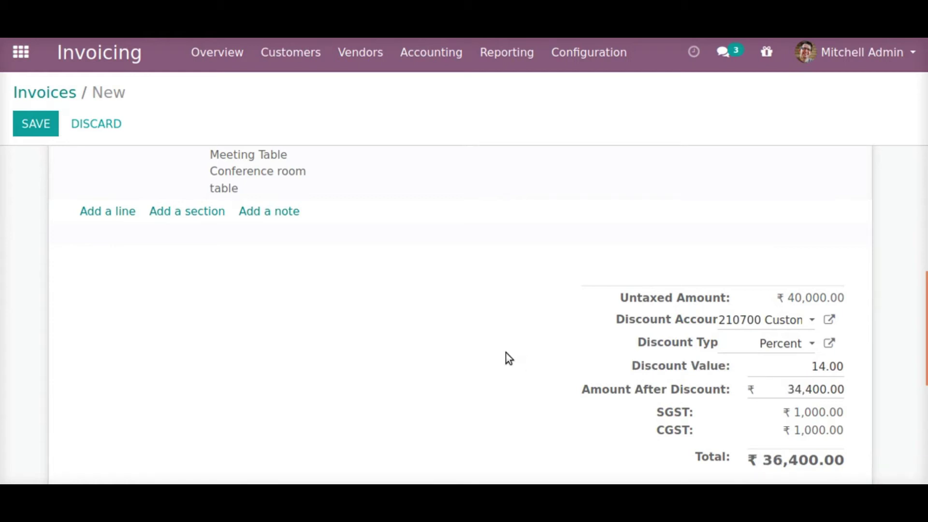
- Check the amount after discount and save the Gemini Furniture invoice
{"action": "left_click_drag", "start_coordinate": [791, 390], "coordinate": [845, 390]}
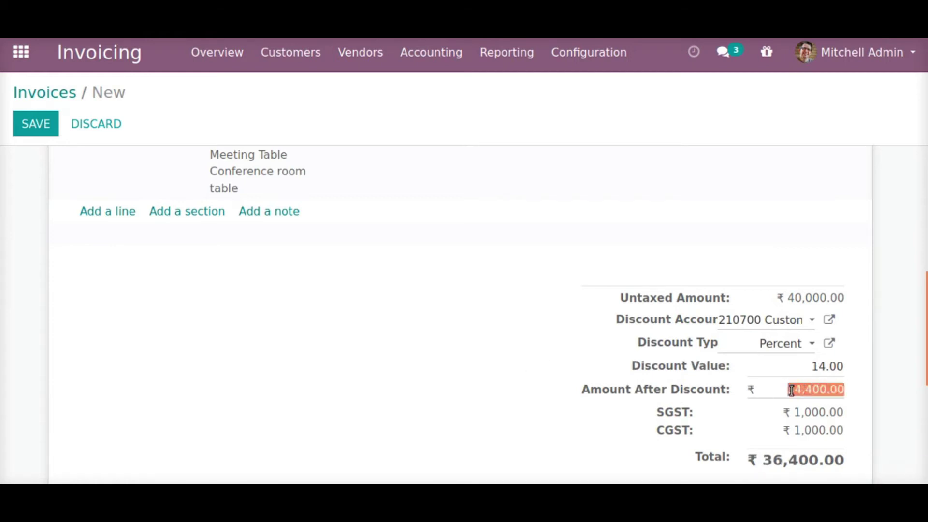
{"action": "left_click", "coordinate": [430, 410]}
{"action": "left_click", "coordinate": [44, 128]}
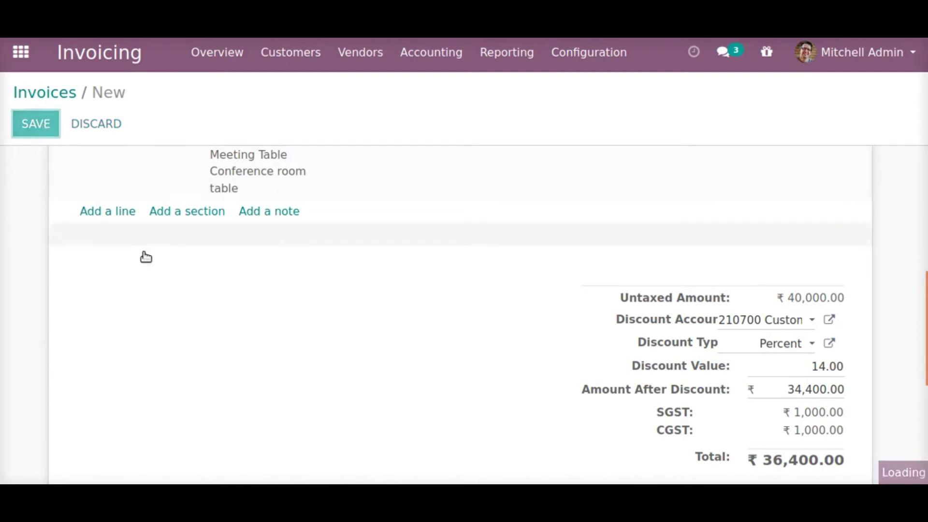
- Review the saved invoice's untaxed amount, discount value, amount after discount and total, and post the invoice
{"action": "scroll", "coordinate": [643, 423], "scroll_direction": "down", "scroll_amount": 8}
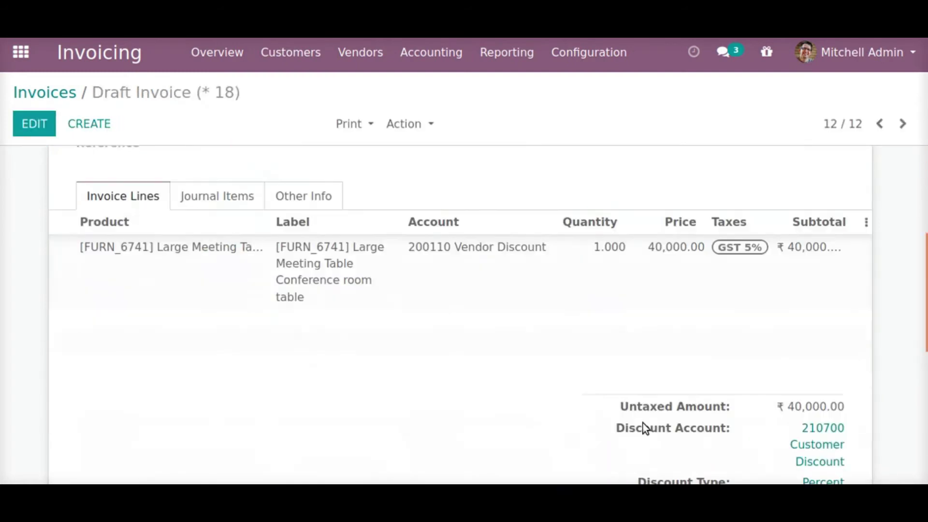
{"action": "triple_click", "coordinate": [793, 174]}
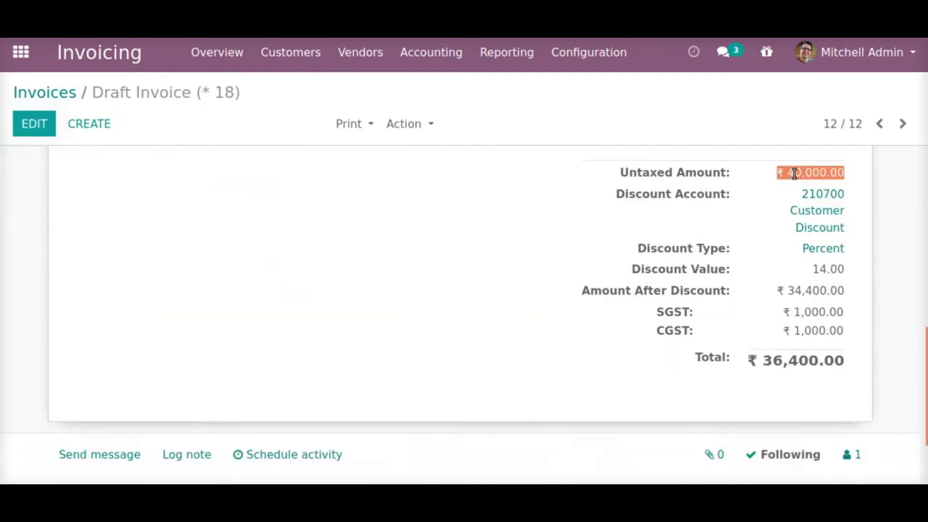
{"action": "triple_click", "coordinate": [804, 289]}
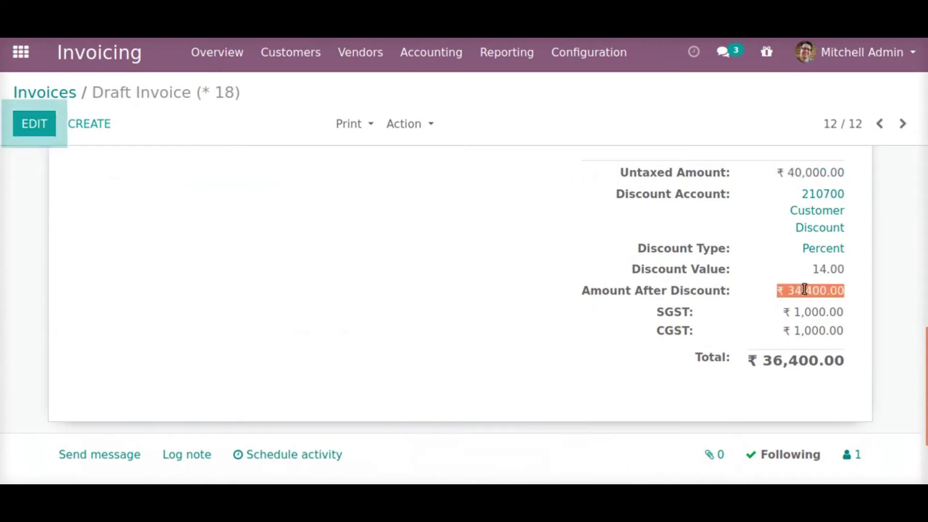
{"action": "triple_click", "coordinate": [820, 267]}
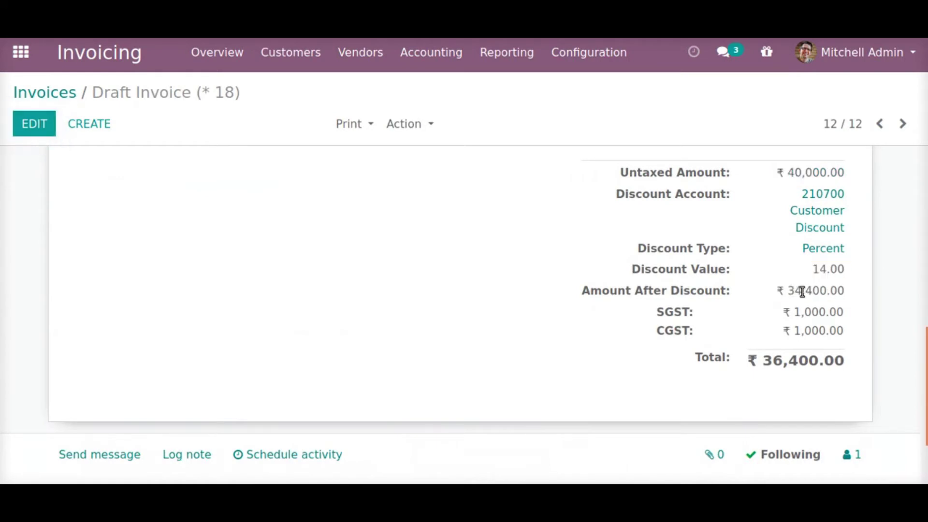
{"action": "triple_click", "coordinate": [802, 291]}
{"action": "triple_click", "coordinate": [799, 364]}
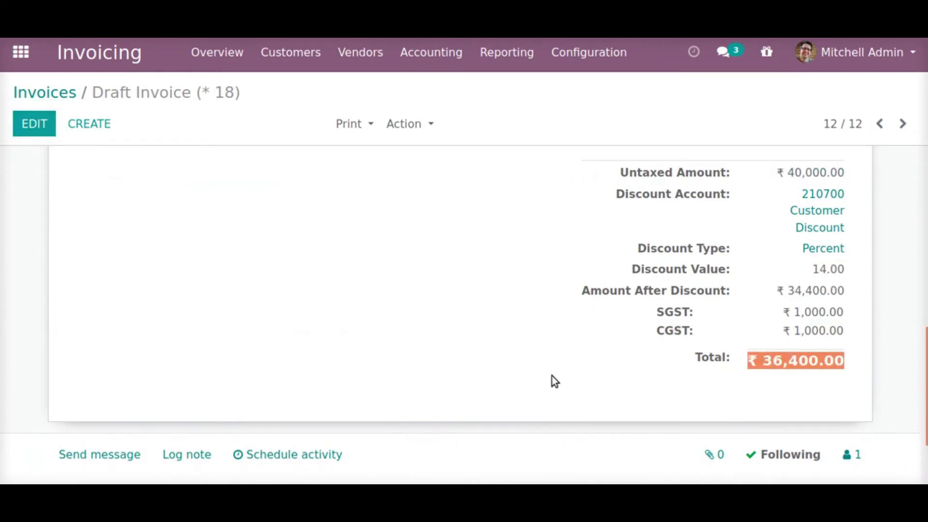
{"action": "scroll", "coordinate": [552, 376], "scroll_direction": "up", "scroll_amount": 10}
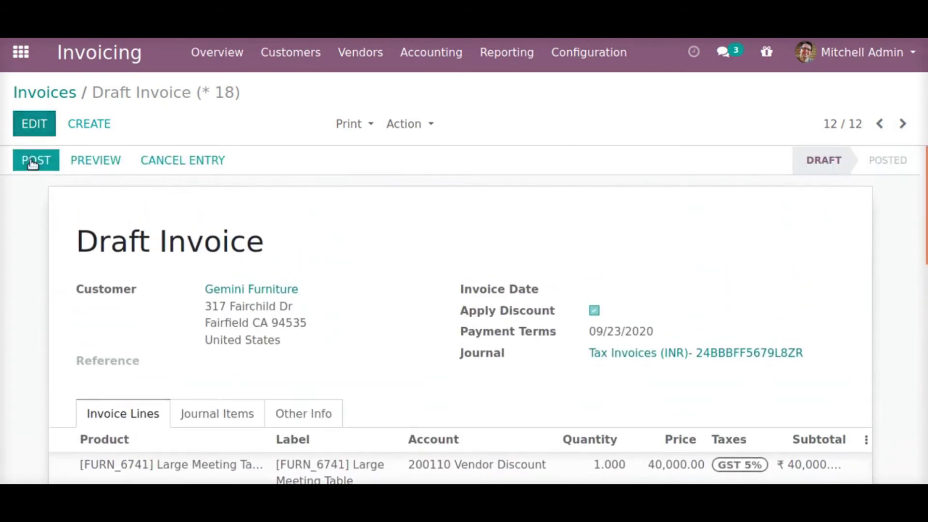
{"action": "left_click", "coordinate": [31, 163]}
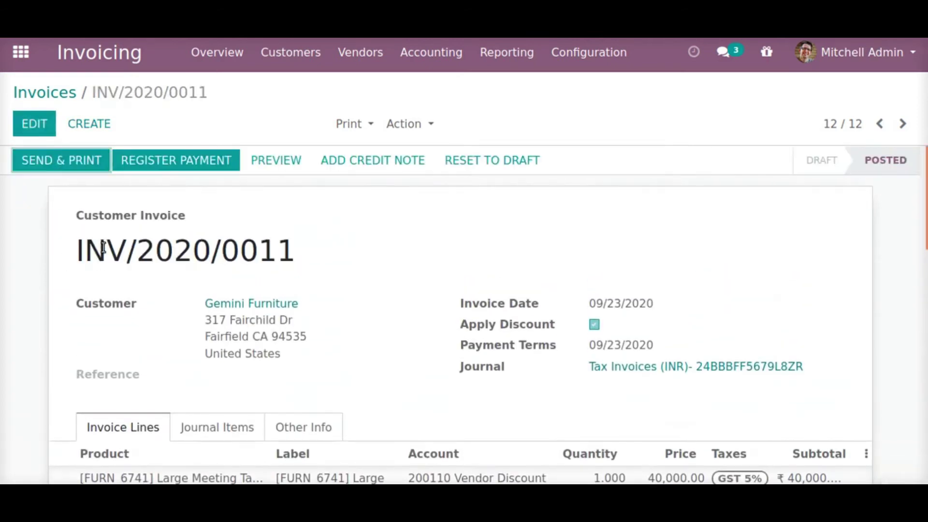
- Print the posted Gemini Furniture invoice and open its PDF with Firefox
{"action": "triple_click", "coordinate": [101, 246]}
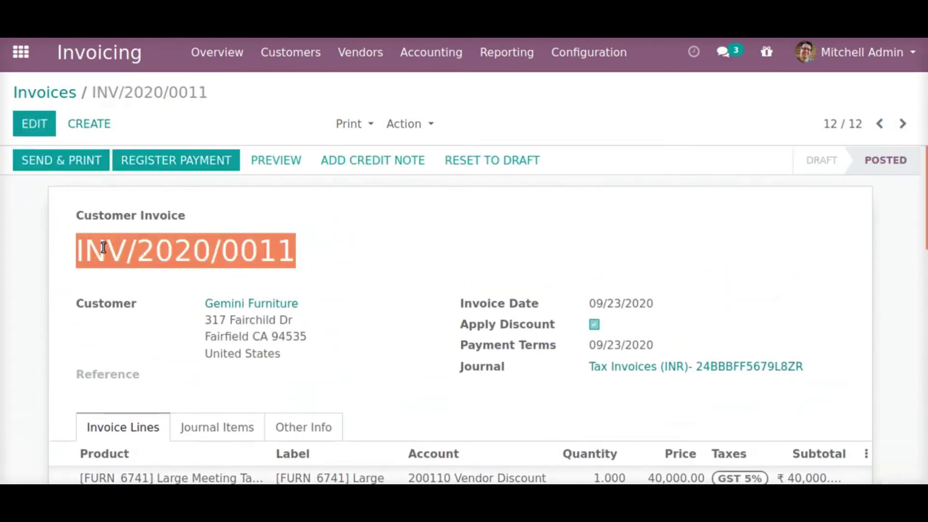
{"action": "left_click", "coordinate": [360, 128]}
{"action": "left_click", "coordinate": [358, 150]}
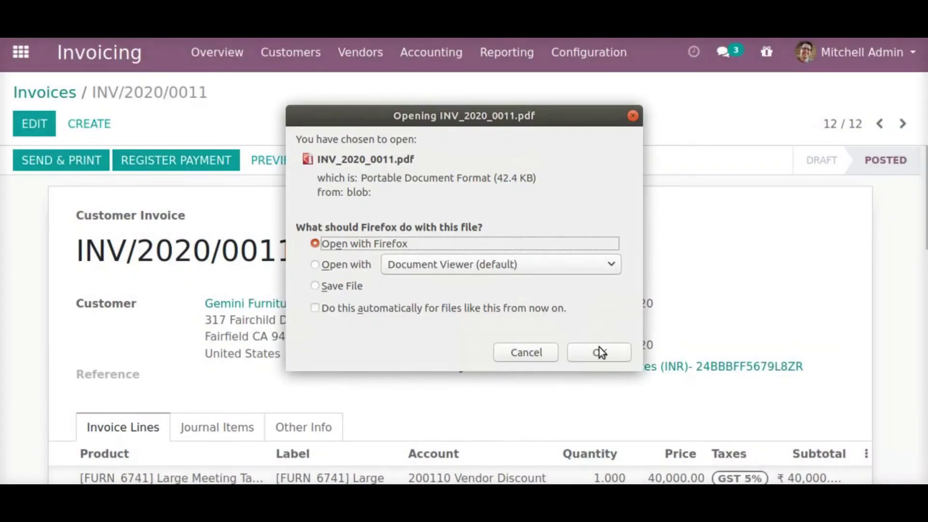
{"action": "left_click", "coordinate": [599, 350]}
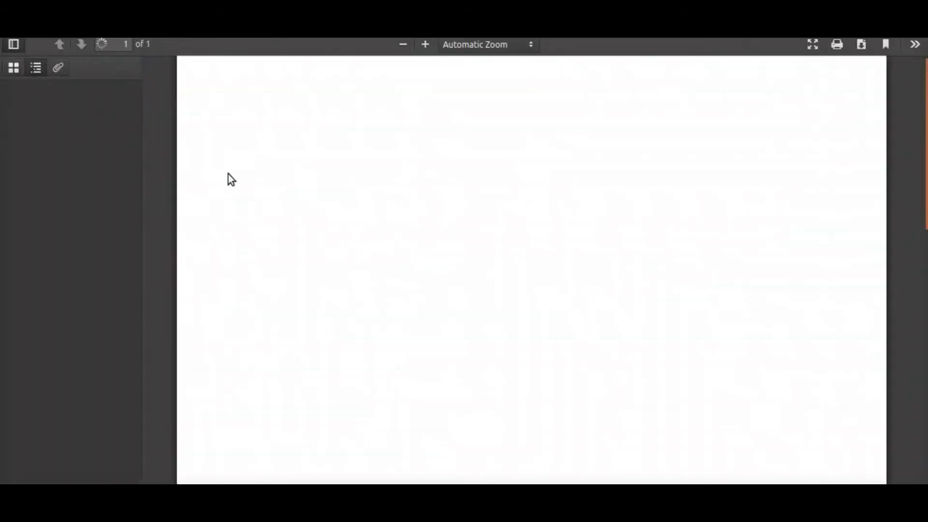
- Examine the printed invoice's number, amount before discount, discount type, invoice discount and amount after discount
{"action": "triple_click", "coordinate": [260, 276]}
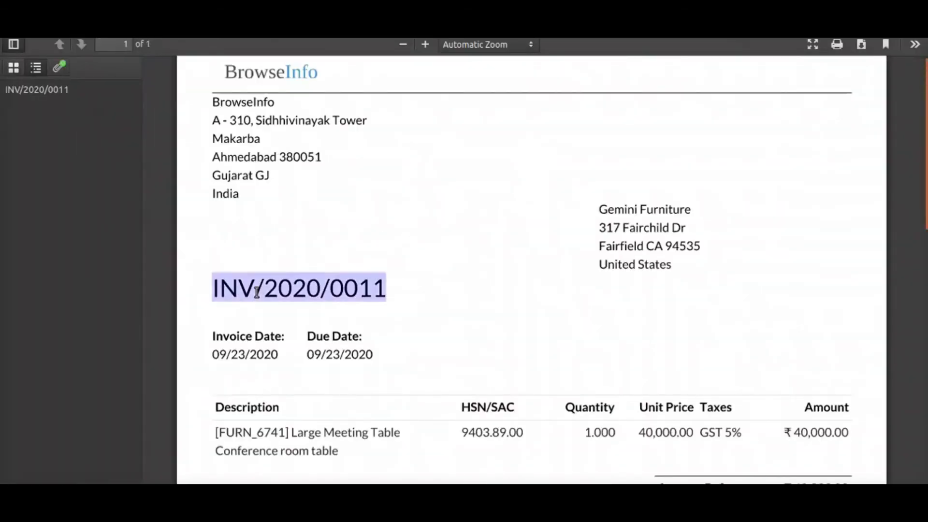
{"action": "left_click", "coordinate": [435, 311]}
{"action": "scroll", "coordinate": [435, 311], "scroll_direction": "down", "scroll_amount": 5}
{"action": "scroll", "coordinate": [438, 311], "scroll_direction": "down", "scroll_amount": 1}
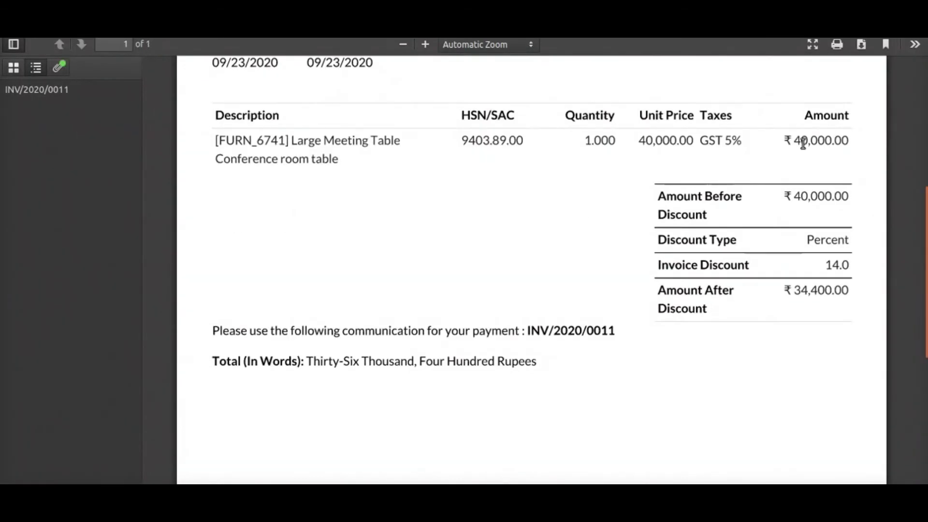
{"action": "double_click", "coordinate": [799, 199]}
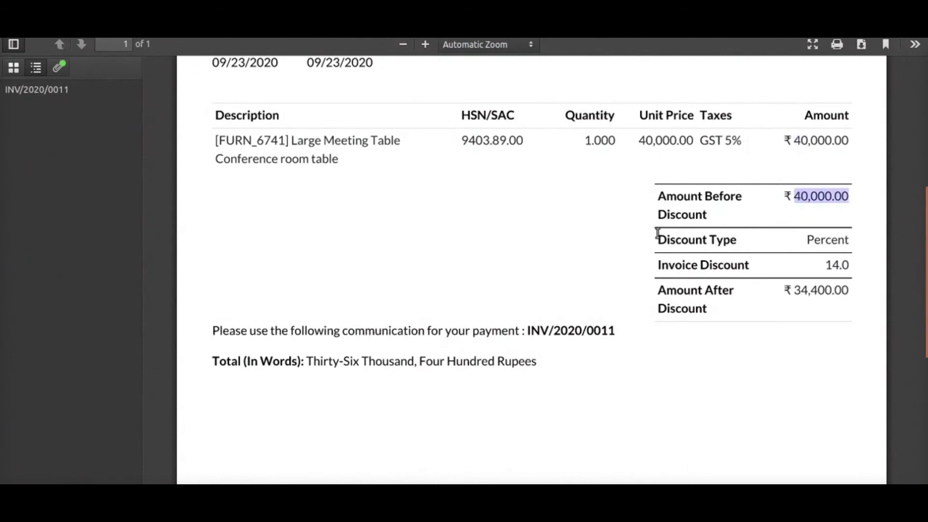
{"action": "left_click_drag", "start_coordinate": [658, 239], "coordinate": [837, 244]}
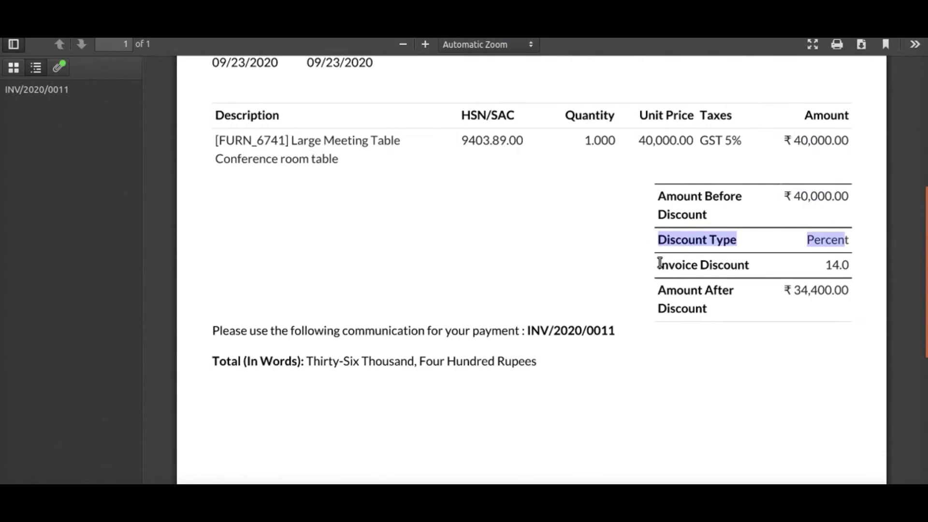
{"action": "left_click_drag", "start_coordinate": [660, 263], "coordinate": [848, 262]}
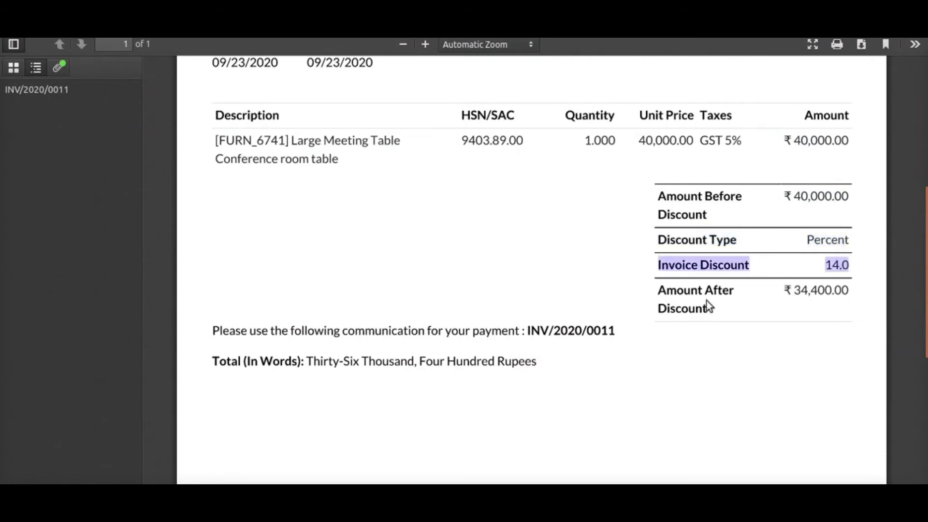
{"action": "left_click_drag", "start_coordinate": [656, 290], "coordinate": [751, 317]}
{"action": "left_click", "coordinate": [740, 310]}
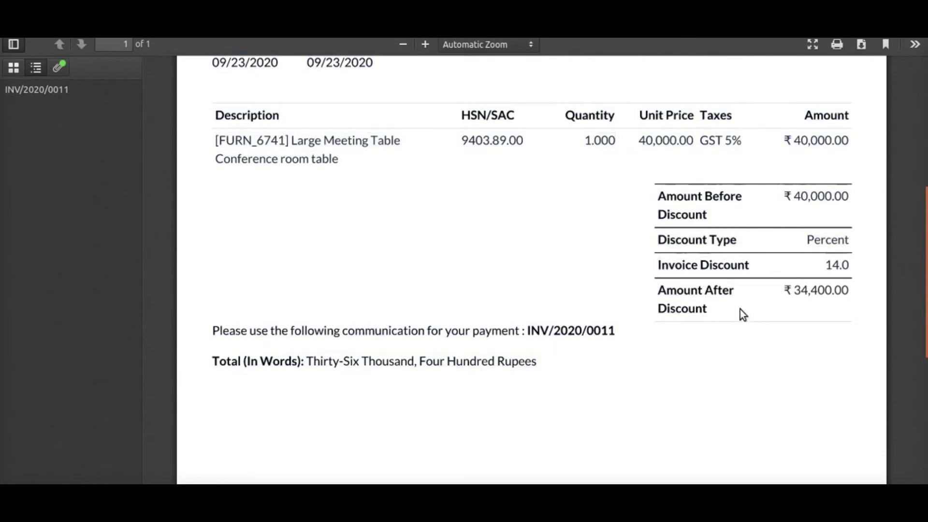
{"action": "double_click", "coordinate": [805, 291]}
{"action": "left_click", "coordinate": [804, 291]}
{"action": "double_click", "coordinate": [805, 291]}
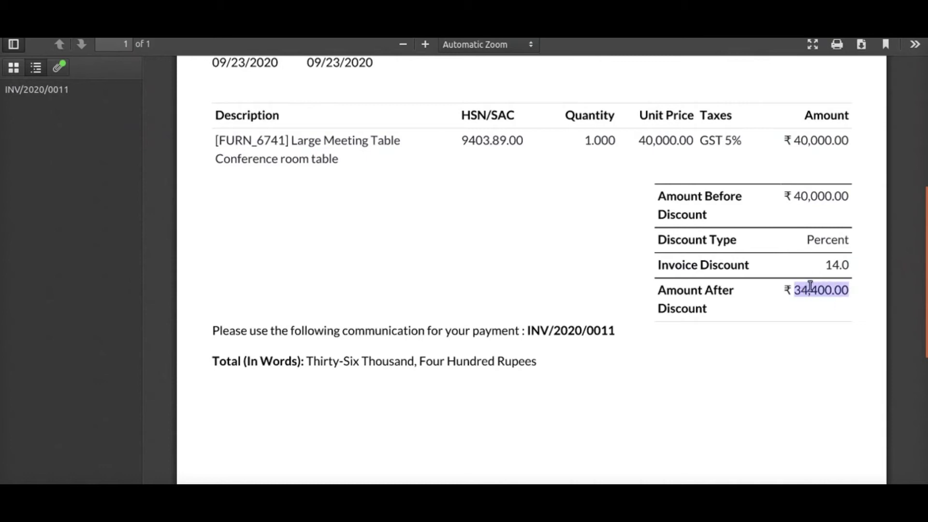
{"action": "left_click", "coordinate": [568, 274]}
{"action": "scroll", "coordinate": [568, 273], "scroll_direction": "up", "scroll_amount": 6}
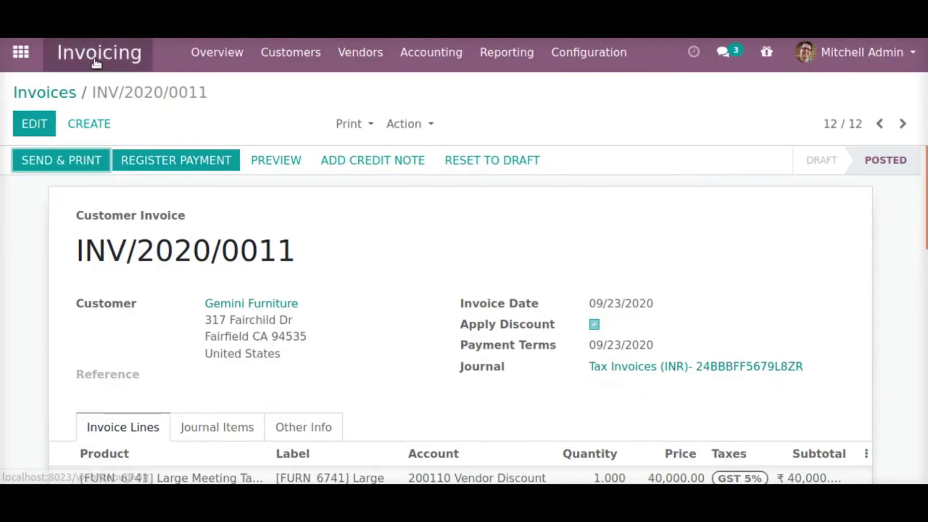
- Return to the accounting overview and open the list of vendor bills
{"action": "left_click", "coordinate": [97, 57]}
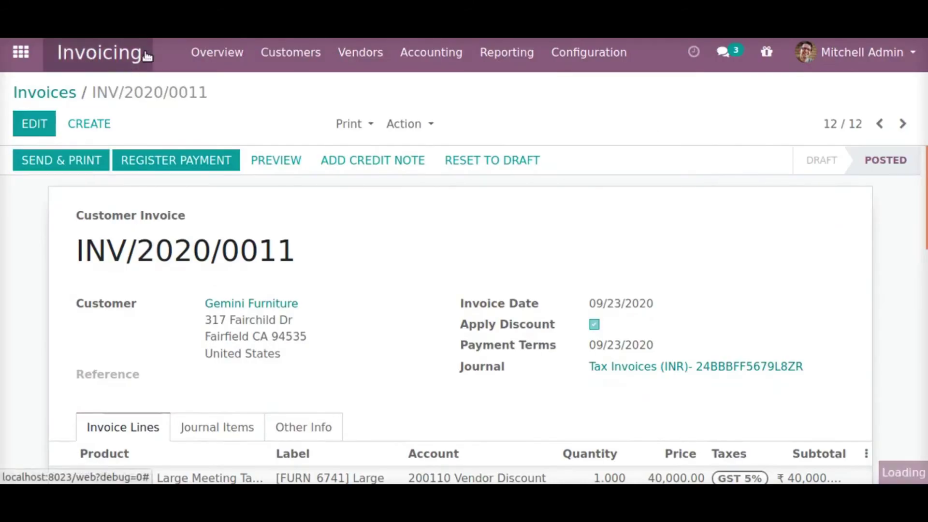
{"action": "left_click", "coordinate": [356, 52]}
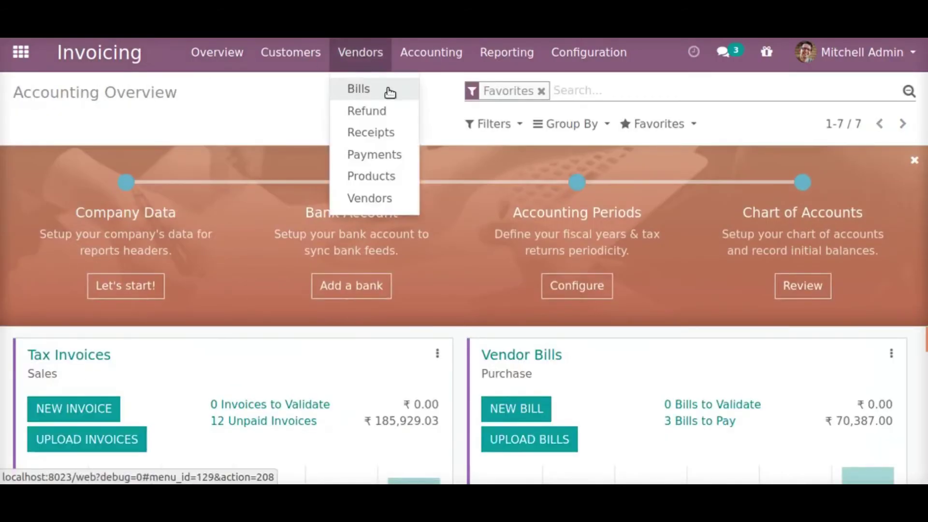
{"action": "left_click", "coordinate": [364, 90]}
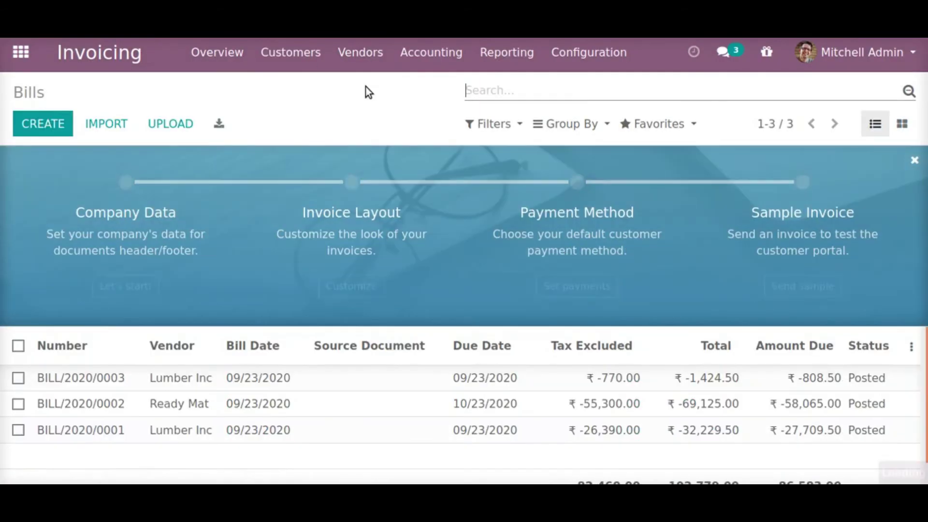
- Create a new vendor bill with Azure Interior as the vendor
{"action": "left_click", "coordinate": [46, 131]}
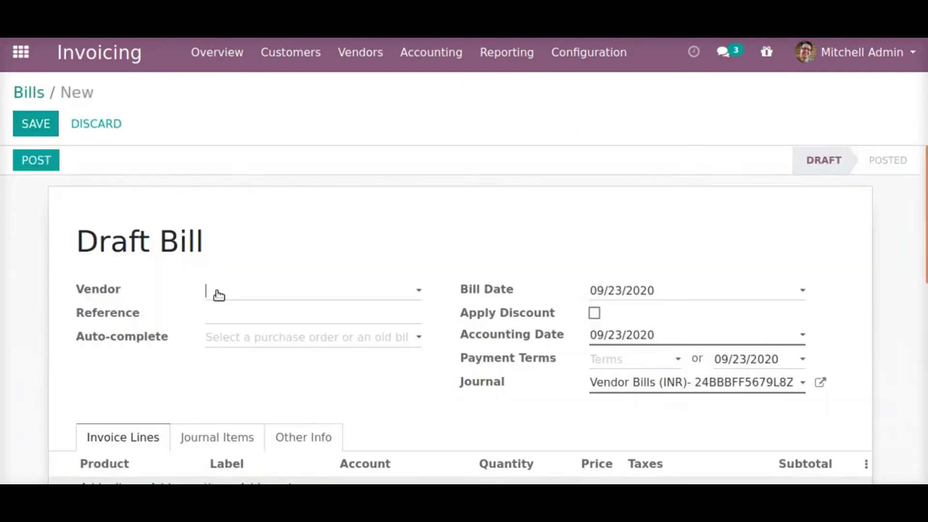
{"action": "left_click", "coordinate": [218, 295]}
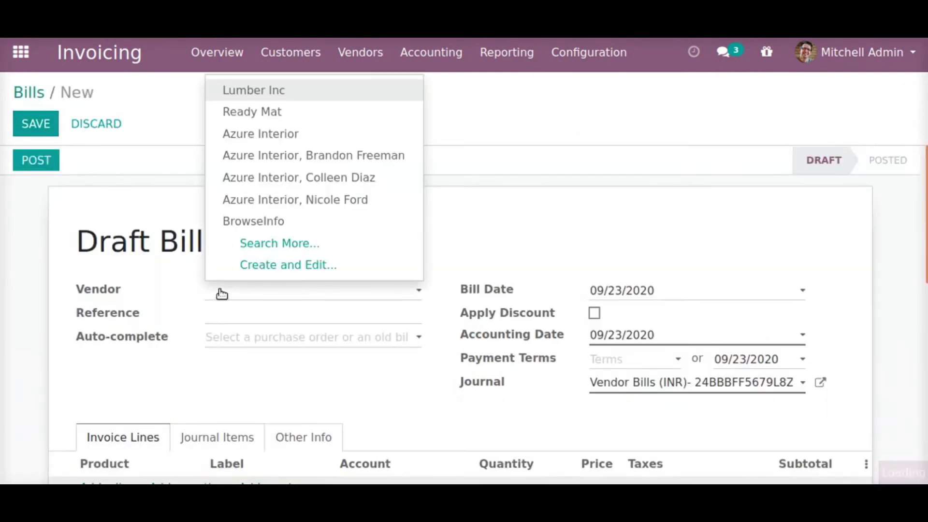
{"action": "left_click", "coordinate": [255, 140]}
- Add a bill line for the product Acoustic Bloc Screens (FURN_6666) with a quantity of 4
{"action": "scroll", "coordinate": [238, 393], "scroll_direction": "down", "scroll_amount": 3}
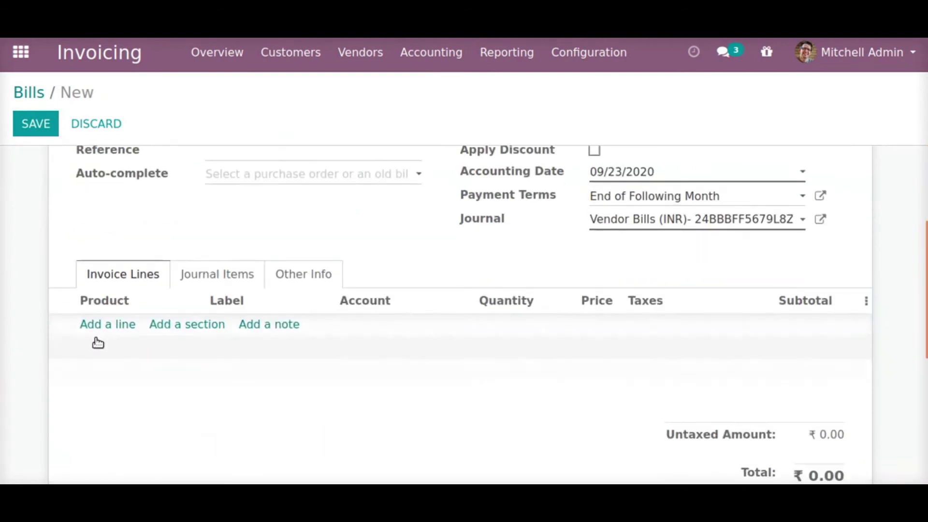
{"action": "left_click", "coordinate": [104, 324]}
{"action": "left_click", "coordinate": [103, 325]}
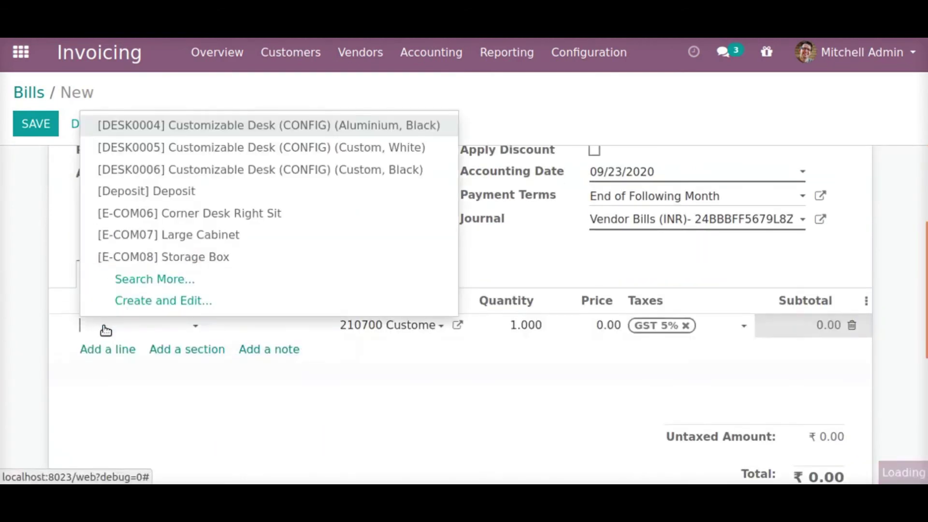
{"action": "left_click", "coordinate": [136, 283]}
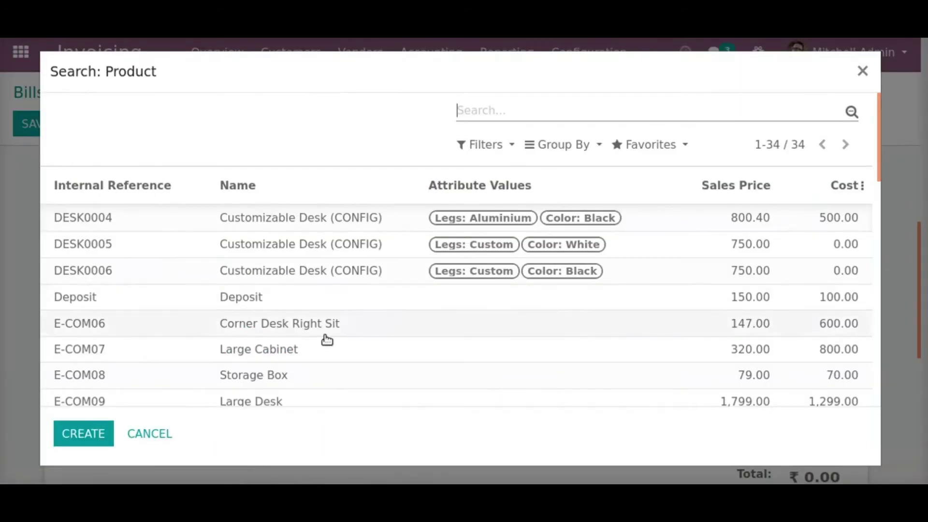
{"action": "scroll", "coordinate": [327, 339], "scroll_direction": "down", "scroll_amount": 5}
{"action": "scroll", "coordinate": [328, 342], "scroll_direction": "down", "scroll_amount": 4}
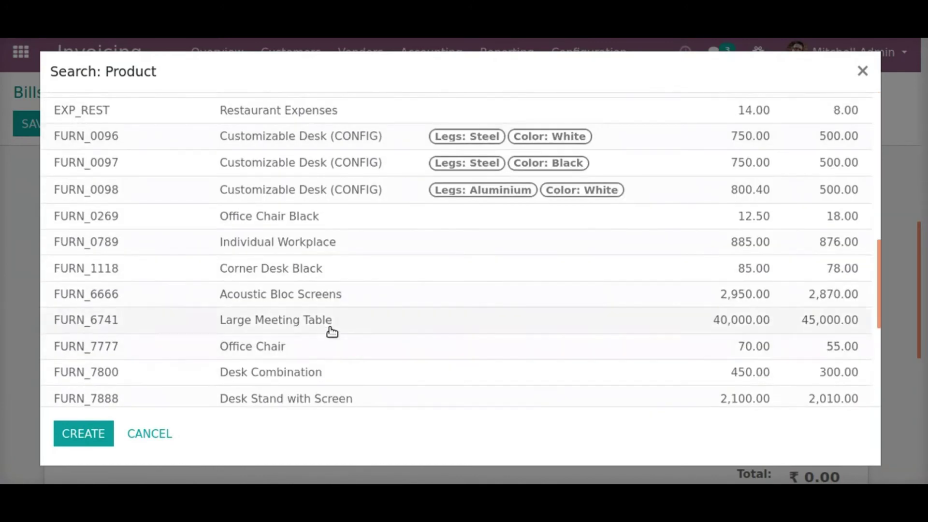
{"action": "left_click", "coordinate": [345, 292]}
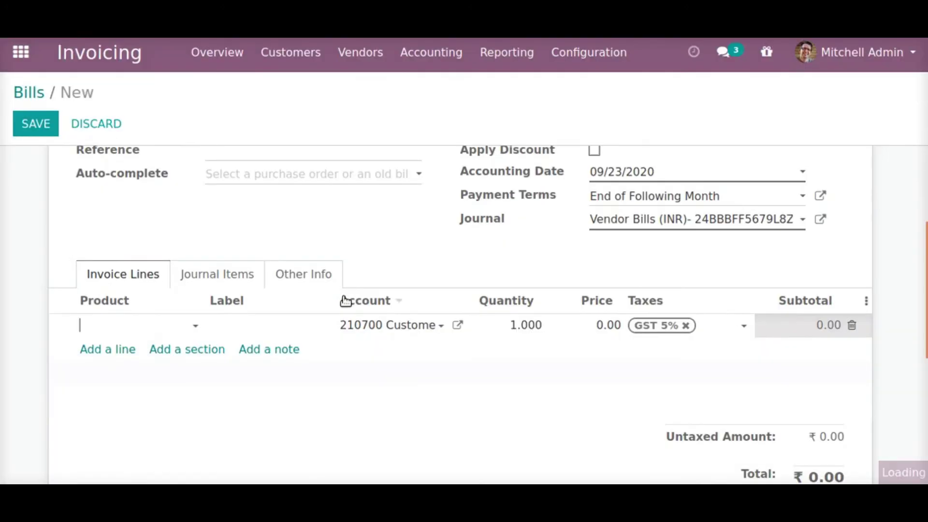
{"action": "left_click", "coordinate": [487, 329]}
{"action": "type", "text": "4"}
{"action": "left_click", "coordinate": [391, 471]}
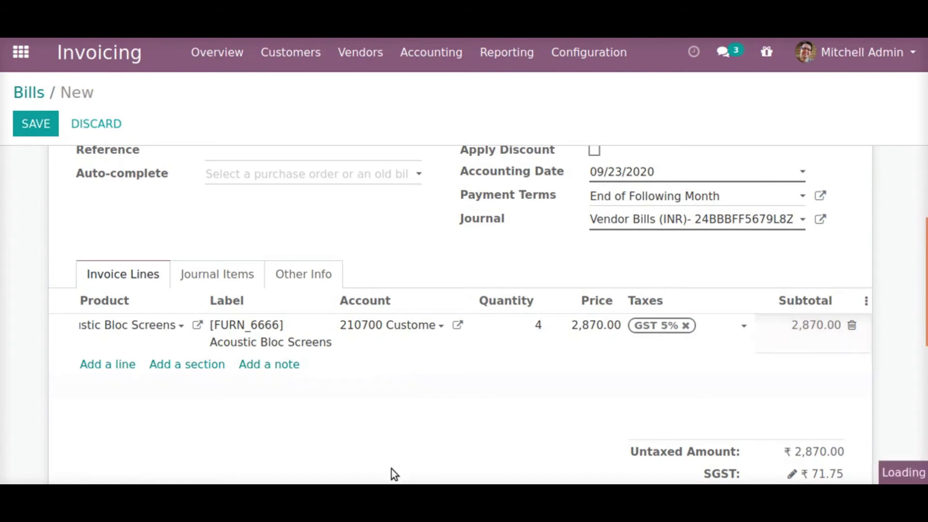
- Add a second bill line for the product Drawer (FURN_8855) with a quantity of 5
{"action": "left_click", "coordinate": [120, 370]}
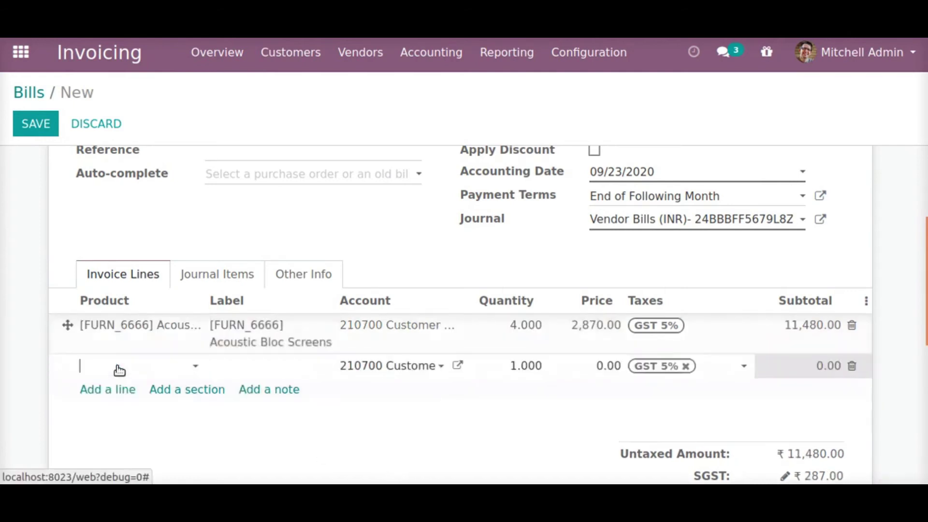
{"action": "left_click", "coordinate": [129, 321]}
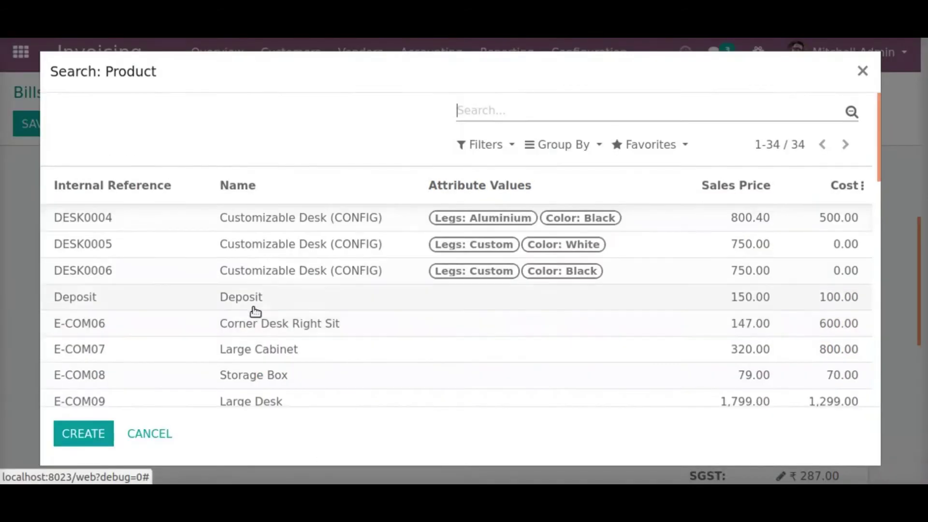
{"action": "scroll", "coordinate": [349, 303], "scroll_direction": "down", "scroll_amount": 10}
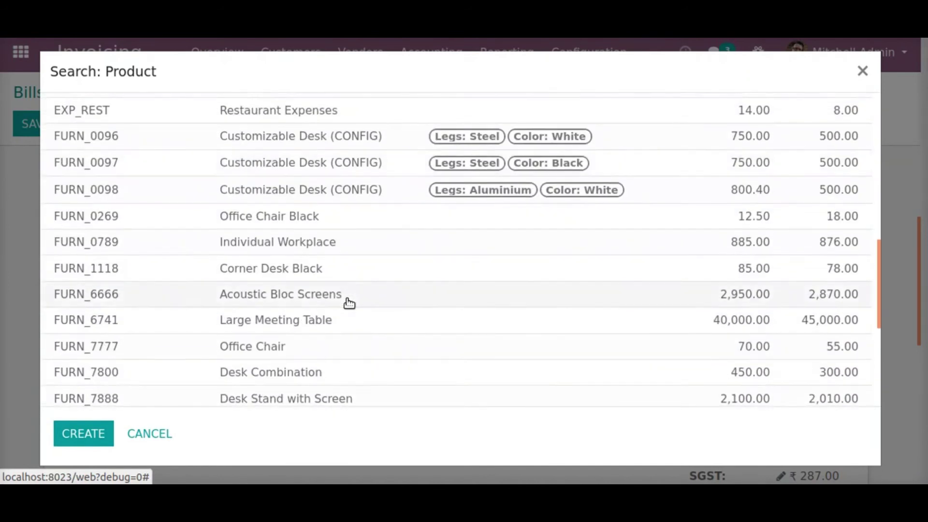
{"action": "scroll", "coordinate": [349, 303], "scroll_direction": "down", "scroll_amount": 3}
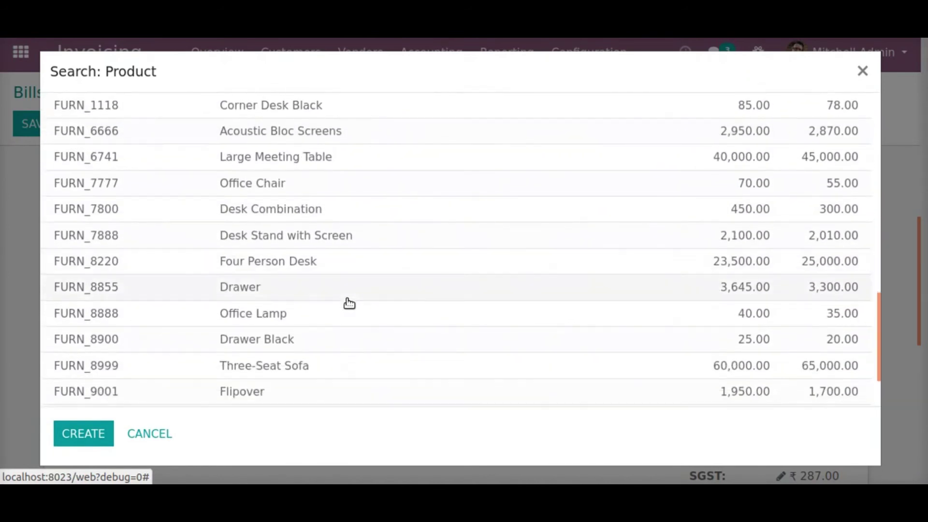
{"action": "left_click", "coordinate": [349, 300]}
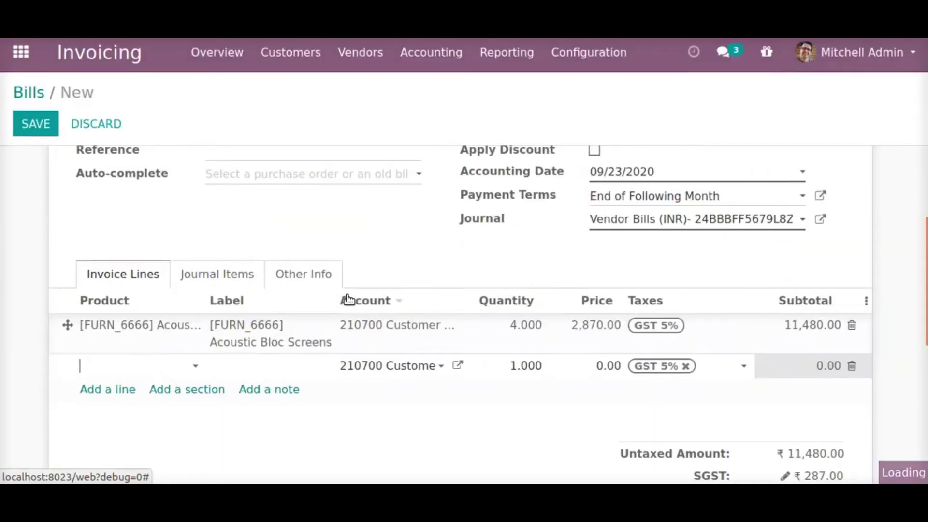
{"action": "left_click", "coordinate": [489, 365]}
{"action": "type", "text": "5"}
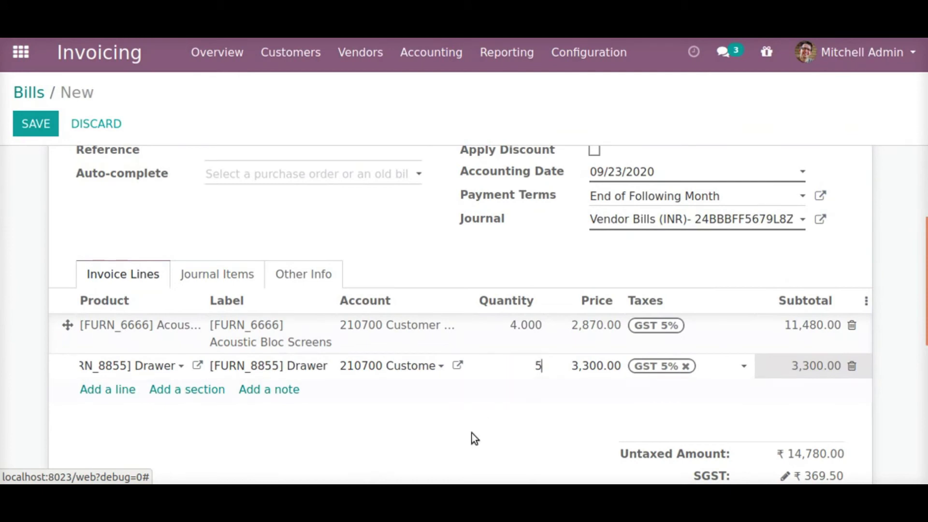
{"action": "left_click", "coordinate": [468, 450]}
- Enable Apply Discount on the draft bill and choose Percent as its discount type
{"action": "scroll", "coordinate": [466, 450], "scroll_direction": "down", "scroll_amount": 3}
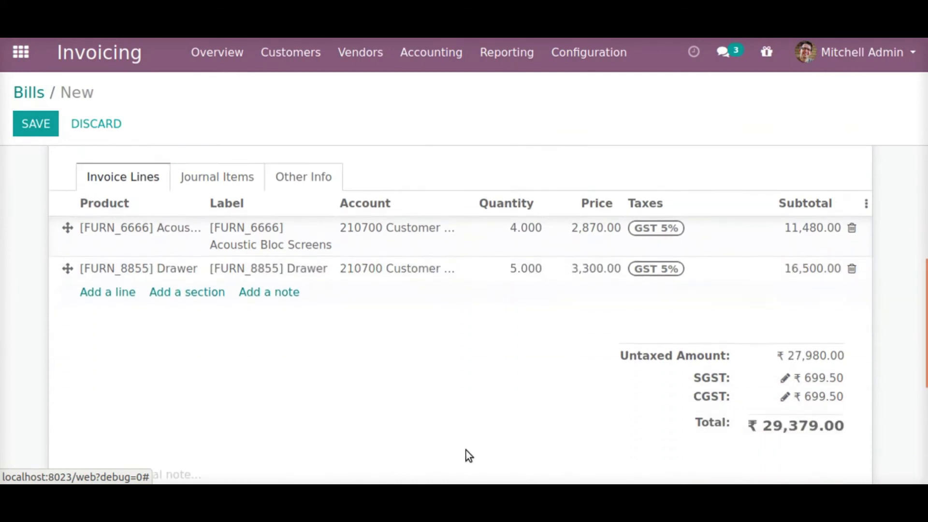
{"action": "scroll", "coordinate": [439, 436], "scroll_direction": "up", "scroll_amount": 6}
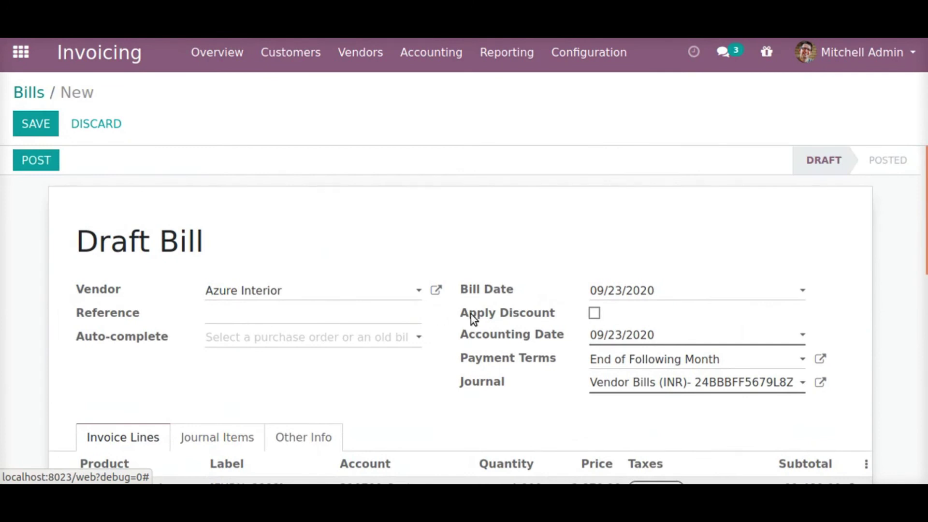
{"action": "left_click", "coordinate": [481, 314]}
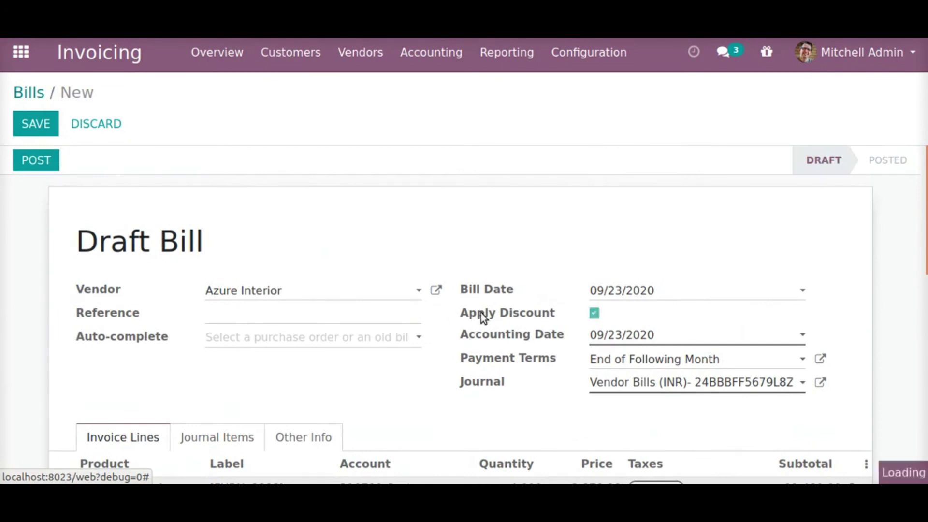
{"action": "left_click", "coordinate": [594, 314]}
{"action": "scroll", "coordinate": [551, 380], "scroll_direction": "down", "scroll_amount": 6}
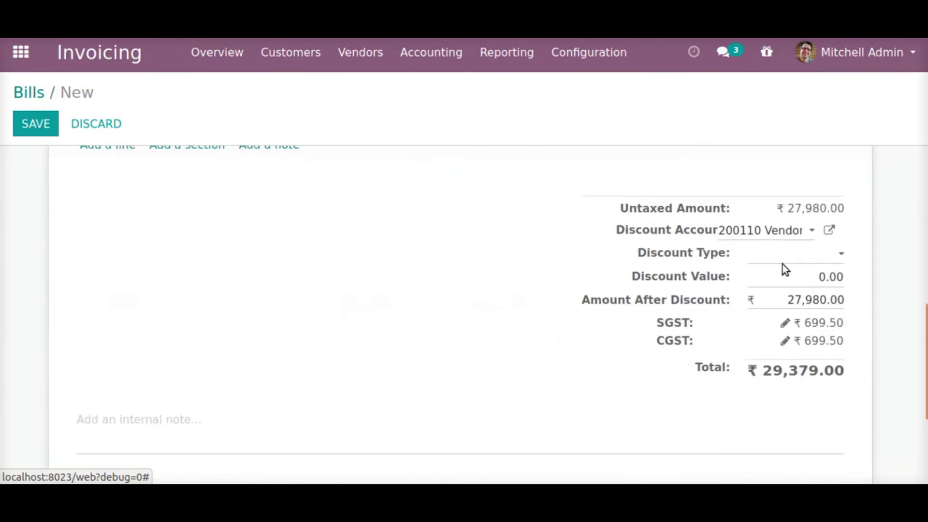
{"action": "left_click", "coordinate": [787, 260]}
{"action": "left_click", "coordinate": [789, 279]}
- Set the bill's discount value to 20 and check the recalculated total
{"action": "left_click_drag", "start_coordinate": [633, 279], "coordinate": [744, 279]}
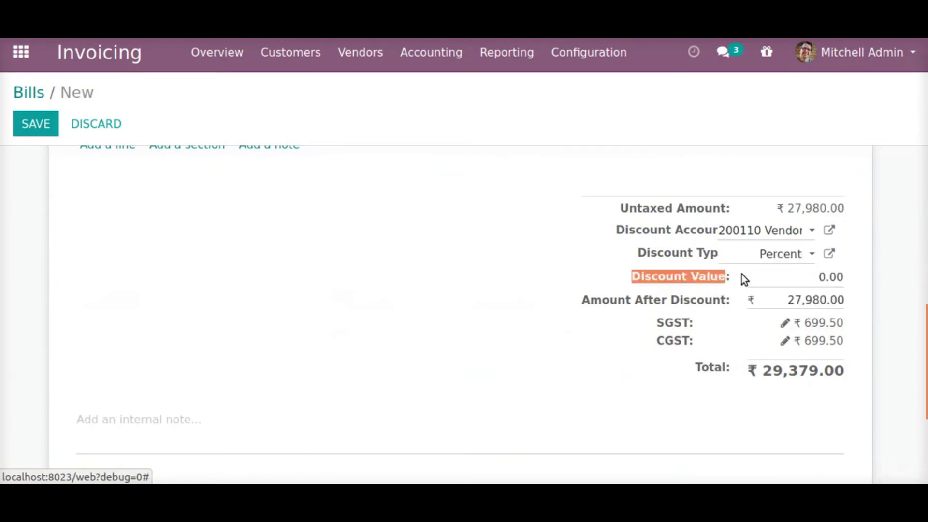
{"action": "left_click", "coordinate": [814, 276]}
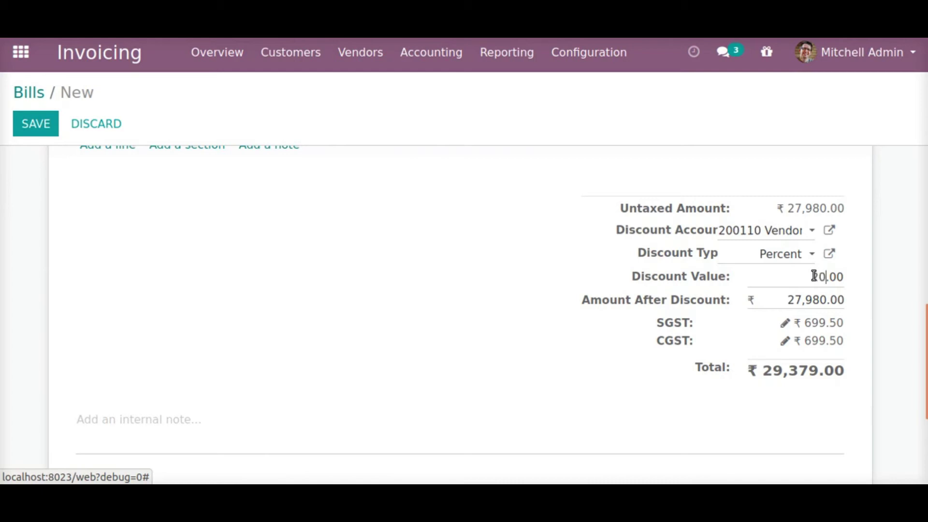
{"action": "triple_click", "coordinate": [793, 209]}
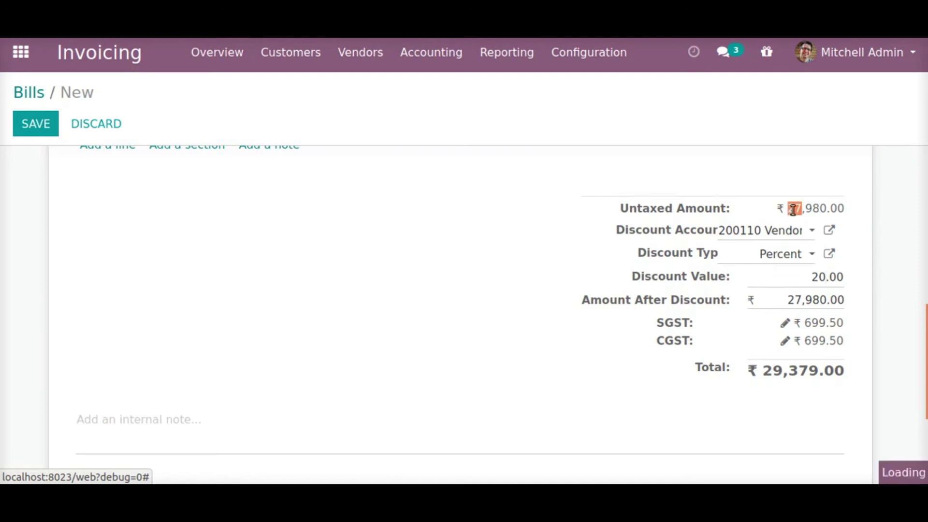
{"action": "left_click", "coordinate": [579, 371]}
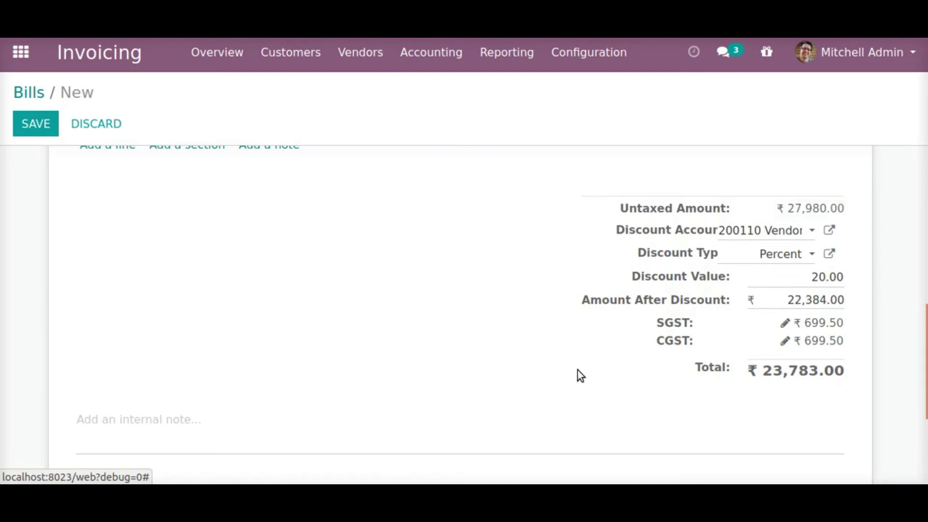
{"action": "triple_click", "coordinate": [791, 373]}
{"action": "left_click", "coordinate": [625, 381]}
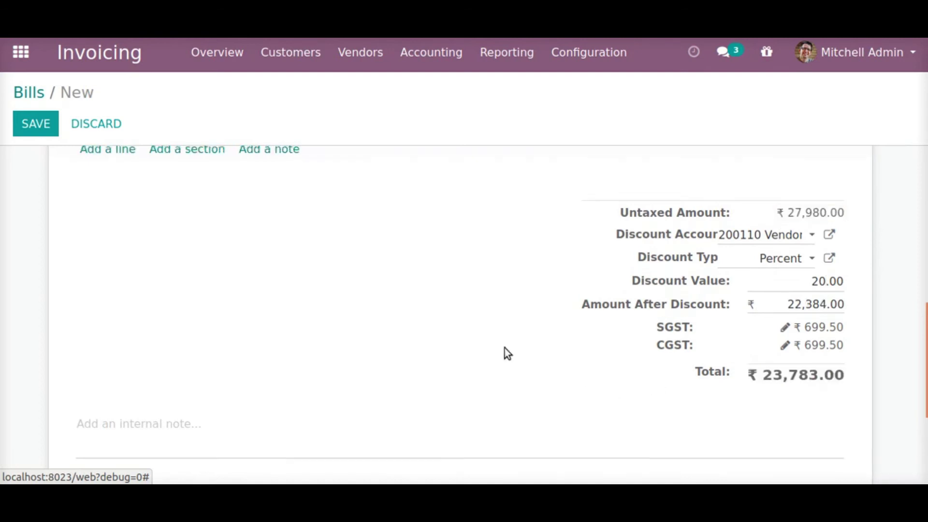
- Save the discounted vendor bill and post it
{"action": "scroll", "coordinate": [505, 348], "scroll_direction": "up", "scroll_amount": 6}
{"action": "left_click", "coordinate": [37, 122]}
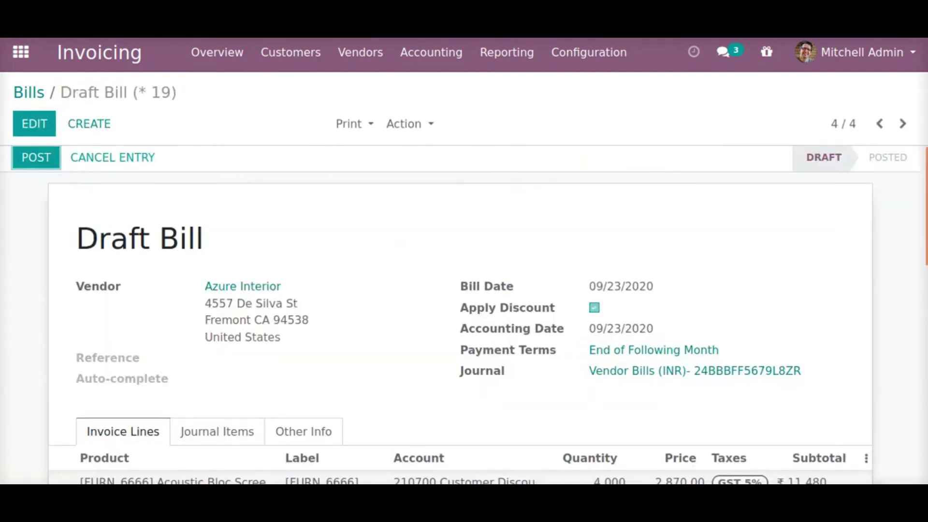
{"action": "left_click", "coordinate": [44, 162]}
- Review the posted bill's number, untaxed amount, discount value and discount type
{"action": "scroll", "coordinate": [290, 292], "scroll_direction": "down", "scroll_amount": 4}
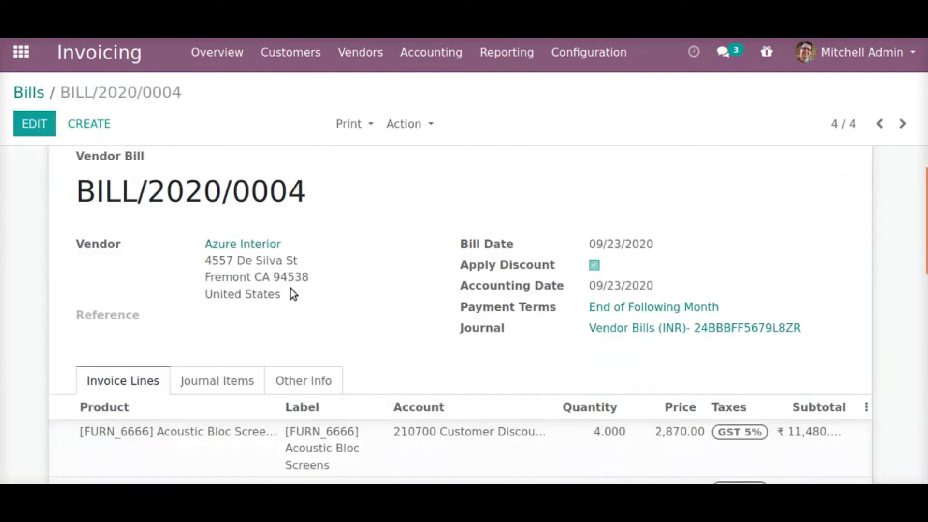
{"action": "scroll", "coordinate": [283, 222], "scroll_direction": "up", "scroll_amount": 4}
{"action": "triple_click", "coordinate": [121, 250]}
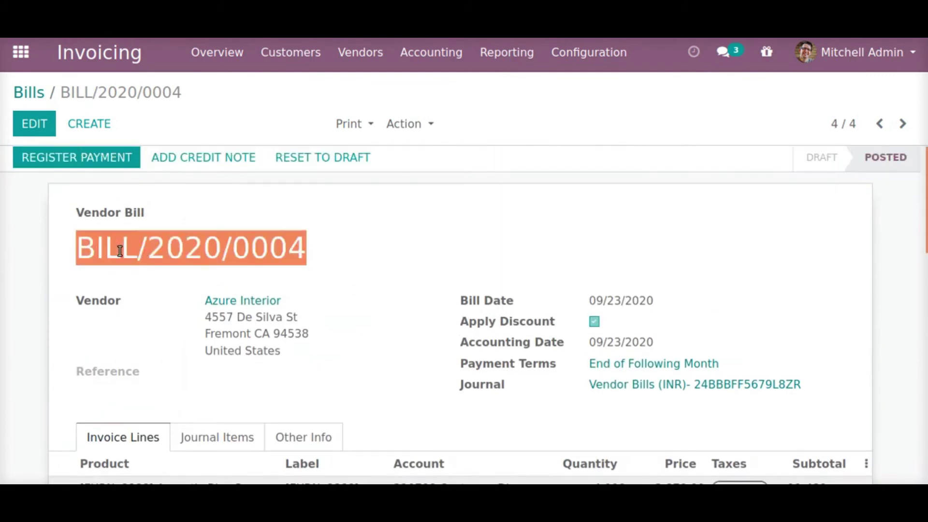
{"action": "scroll", "coordinate": [398, 359], "scroll_direction": "down", "scroll_amount": 10}
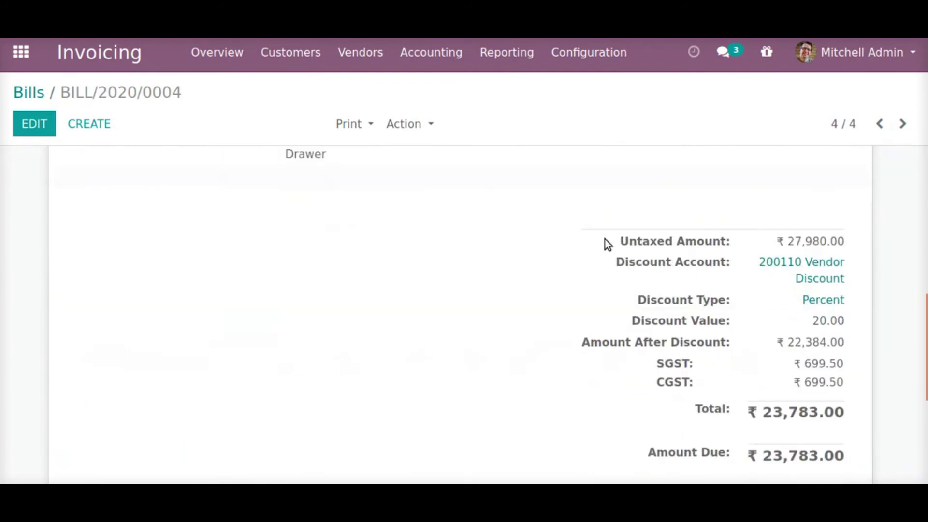
{"action": "left_click_drag", "start_coordinate": [605, 240], "coordinate": [845, 241]}
{"action": "left_click", "coordinate": [845, 241]}
{"action": "left_click", "coordinate": [823, 241]}
{"action": "triple_click", "coordinate": [822, 240]}
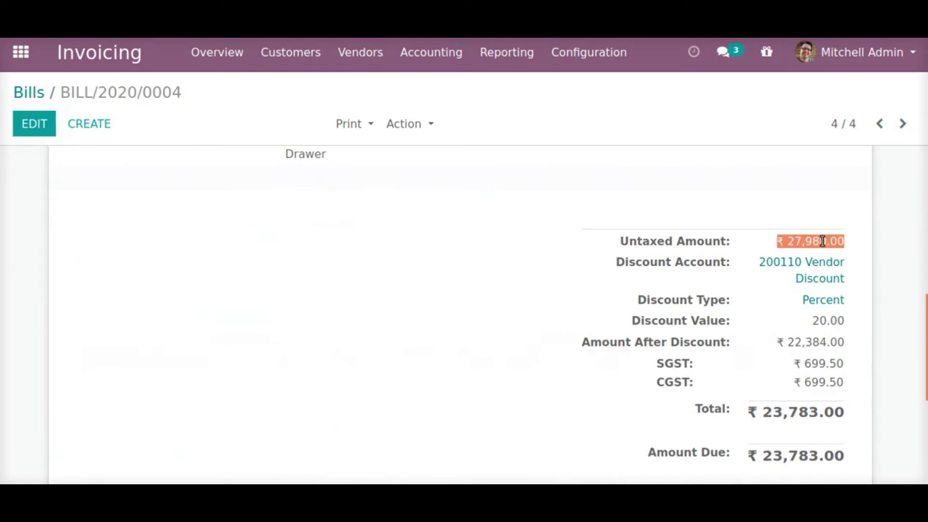
{"action": "left_click", "coordinate": [823, 240]}
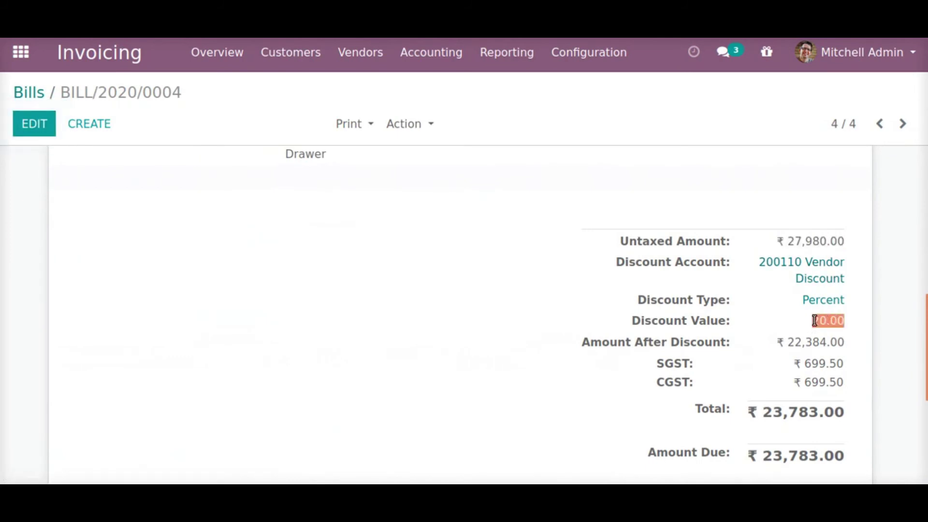
{"action": "triple_click", "coordinate": [637, 315]}
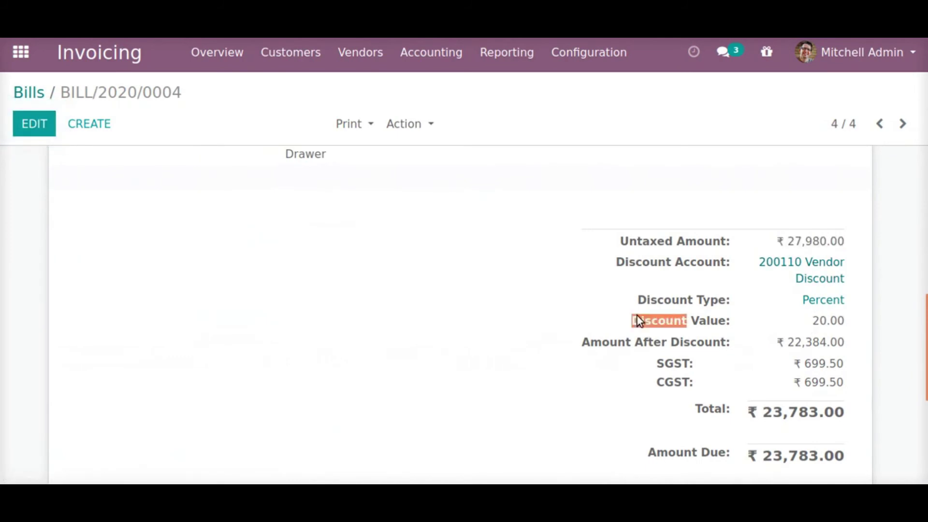
{"action": "triple_click", "coordinate": [684, 299]}
- View the Percent discount type's record, return to the posted bill and check its total
{"action": "left_click", "coordinate": [828, 303]}
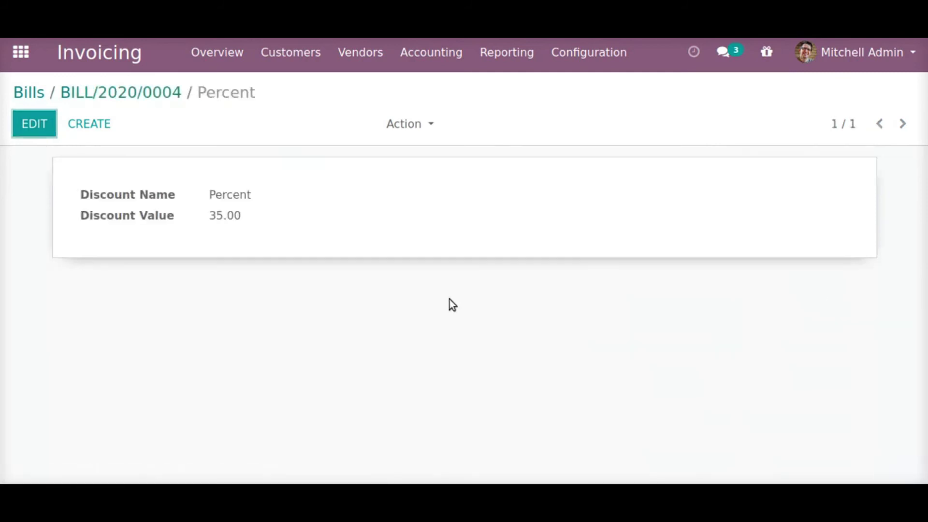
{"action": "left_click", "coordinate": [138, 93]}
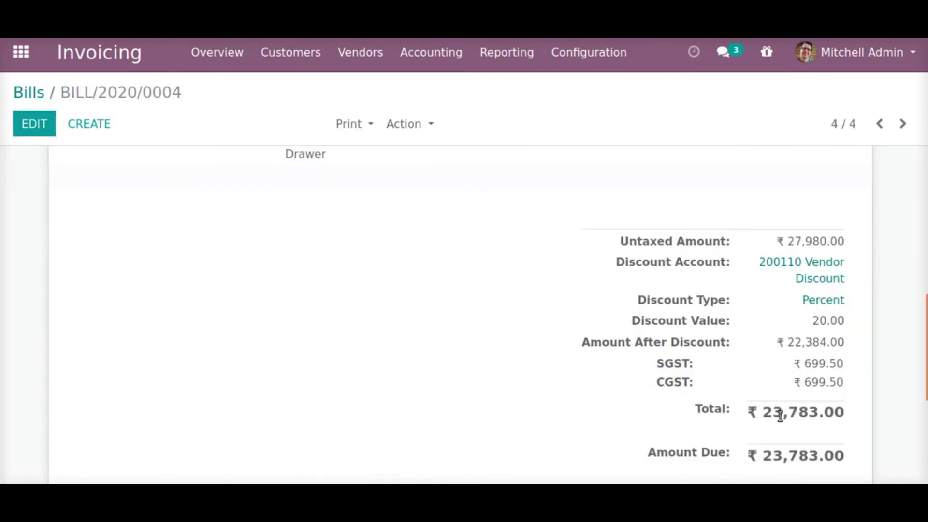
{"action": "triple_click", "coordinate": [781, 417]}
{"action": "left_click", "coordinate": [780, 417]}
{"action": "triple_click", "coordinate": [784, 415]}
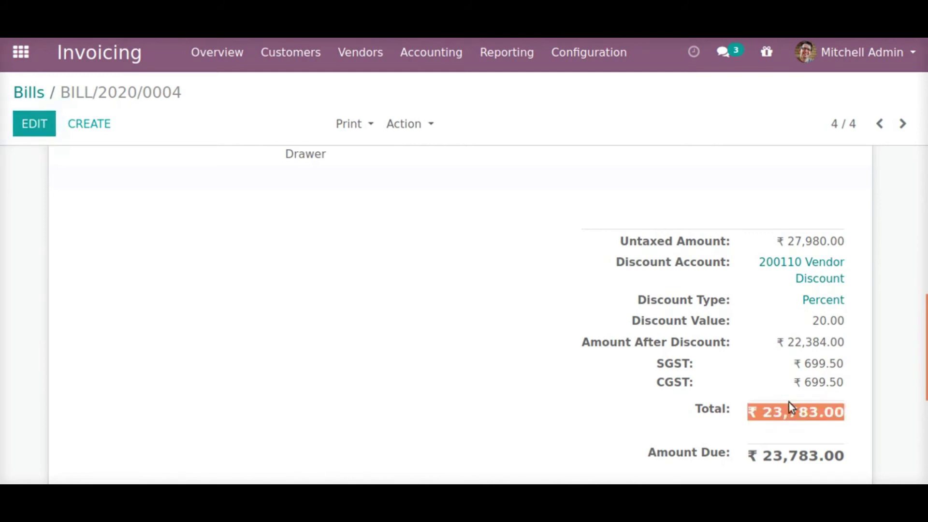
{"action": "left_click", "coordinate": [364, 356]}
- Print the posted vendor bill and open the generated PDF with Firefox to check its title
{"action": "scroll", "coordinate": [339, 348], "scroll_direction": "up", "scroll_amount": 10}
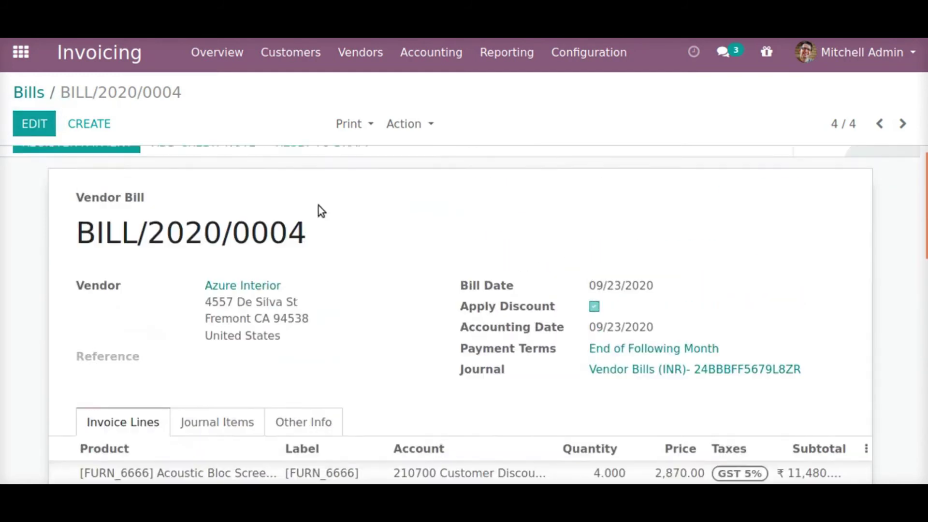
{"action": "left_click", "coordinate": [356, 125]}
{"action": "left_click", "coordinate": [359, 149]}
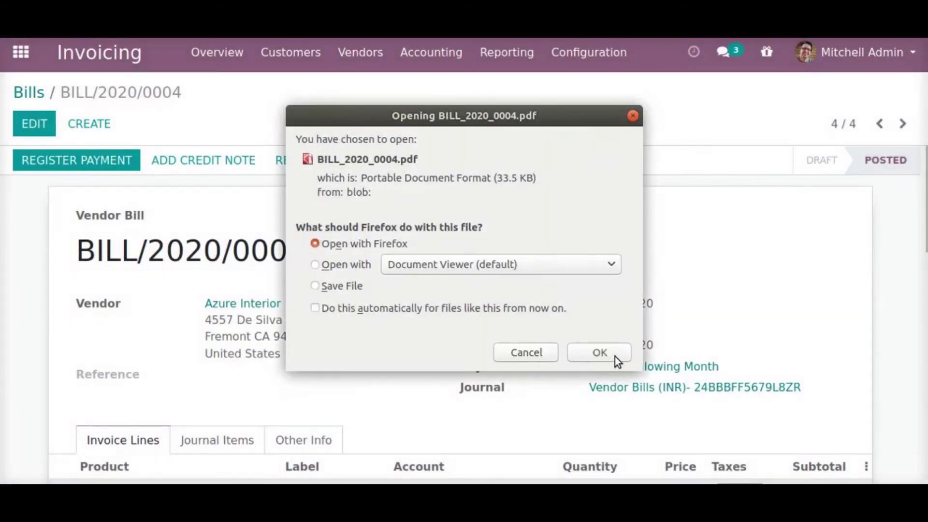
{"action": "left_click", "coordinate": [614, 355]}
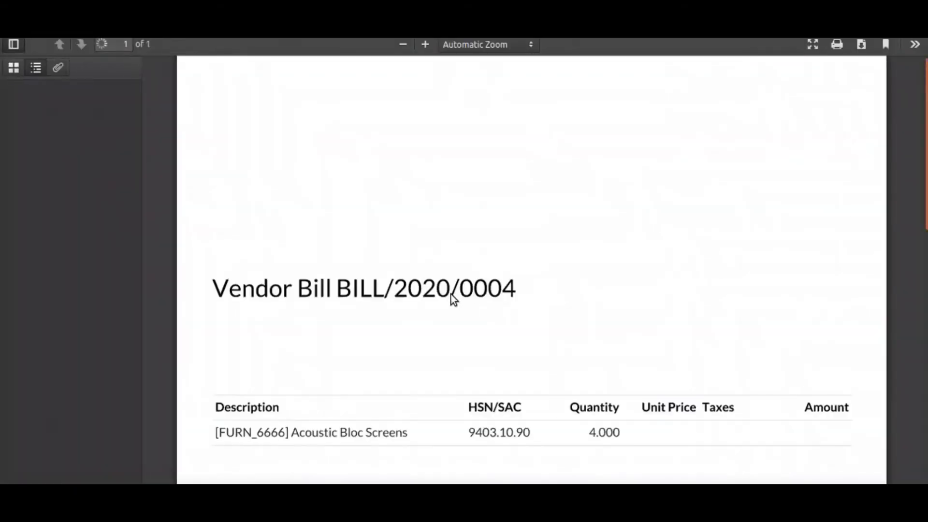
{"action": "double_click", "coordinate": [408, 285]}
{"action": "left_click", "coordinate": [407, 285]}
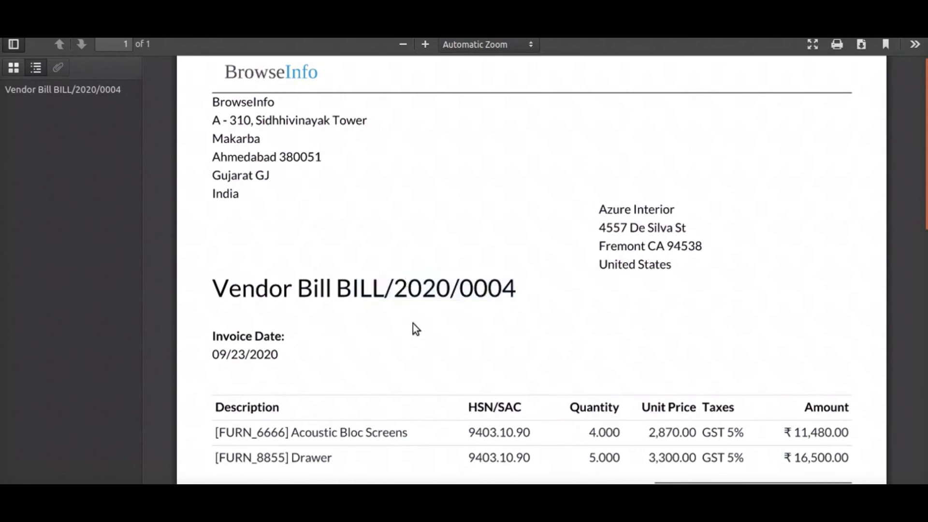
- Review the amount before discount, discount type, invoice discount and amount after discount on the printed vendor bill
{"action": "scroll", "coordinate": [412, 327], "scroll_direction": "down", "scroll_amount": 6}
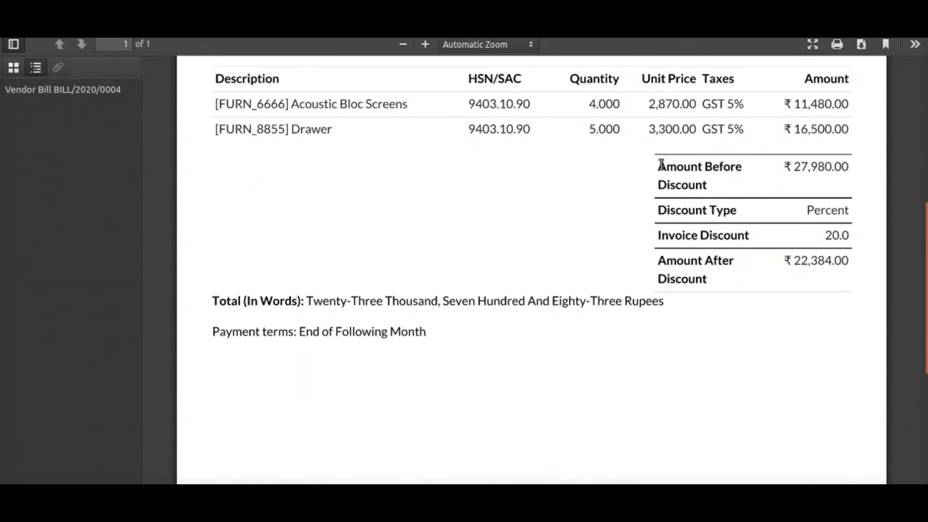
{"action": "left_click_drag", "start_coordinate": [661, 166], "coordinate": [719, 192]}
{"action": "triple_click", "coordinate": [818, 167]}
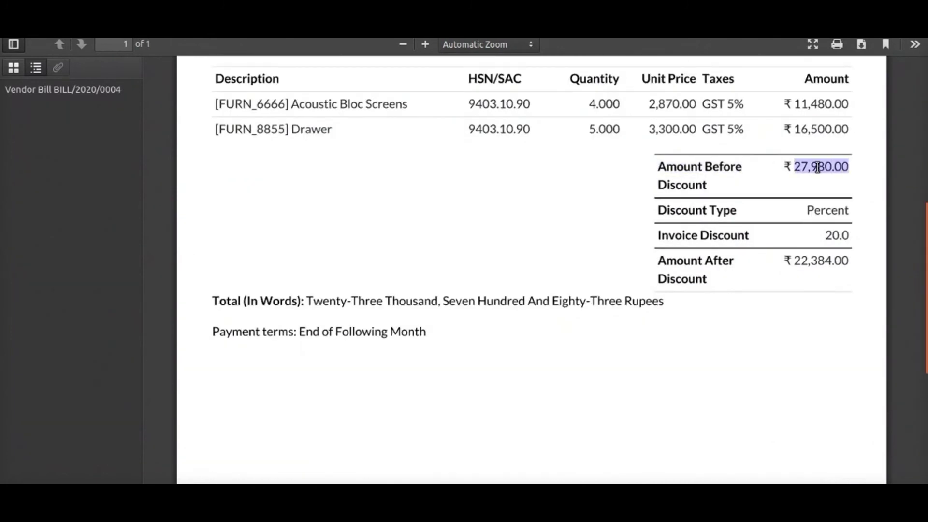
{"action": "left_click", "coordinate": [762, 193]}
{"action": "triple_click", "coordinate": [663, 211]}
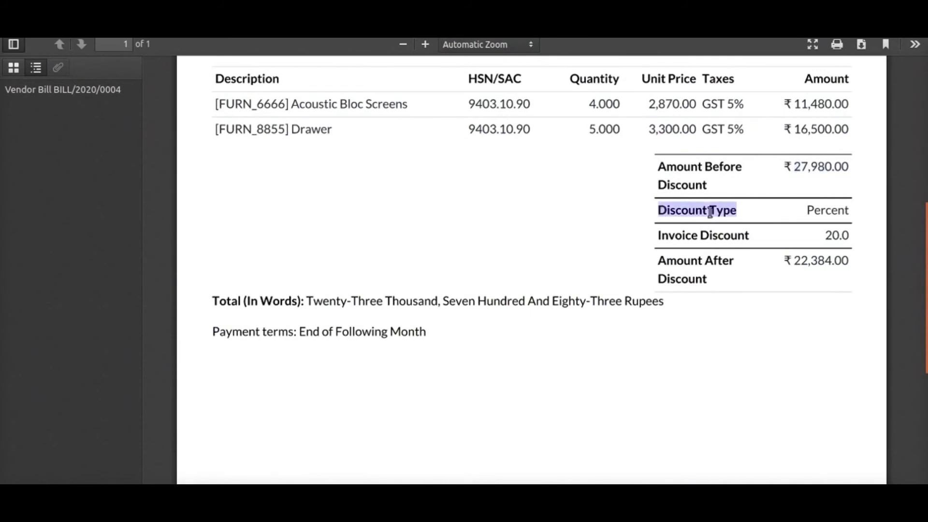
{"action": "double_click", "coordinate": [823, 210]}
{"action": "left_click", "coordinate": [716, 237]}
{"action": "triple_click", "coordinate": [716, 237]}
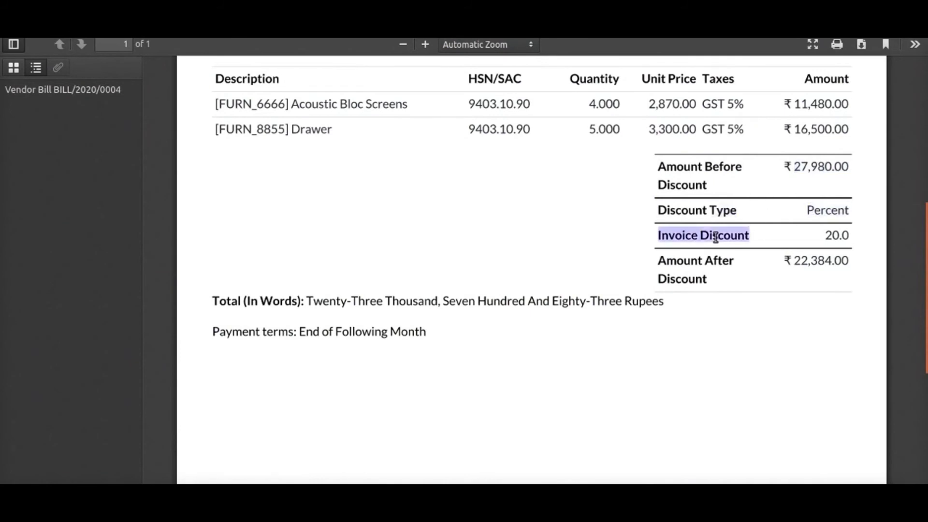
{"action": "triple_click", "coordinate": [835, 234]}
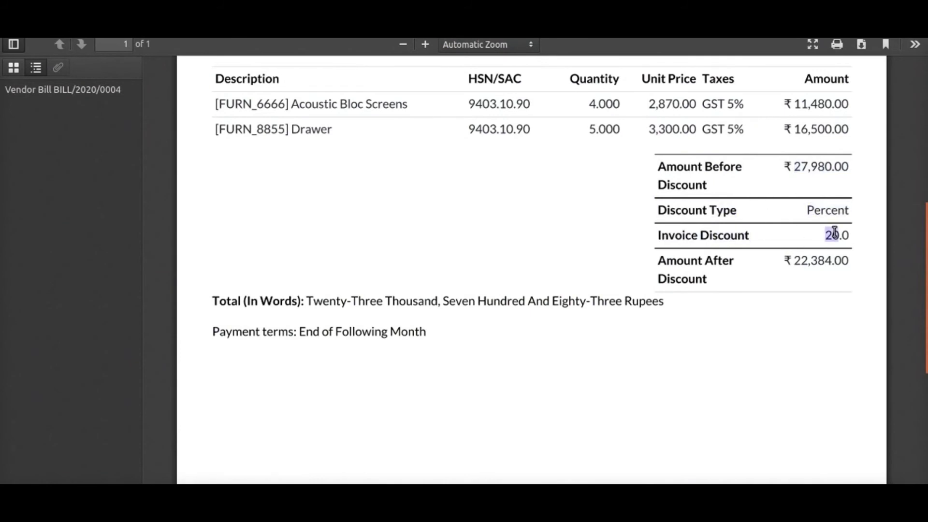
{"action": "triple_click", "coordinate": [684, 260]}
{"action": "double_click", "coordinate": [818, 261]}
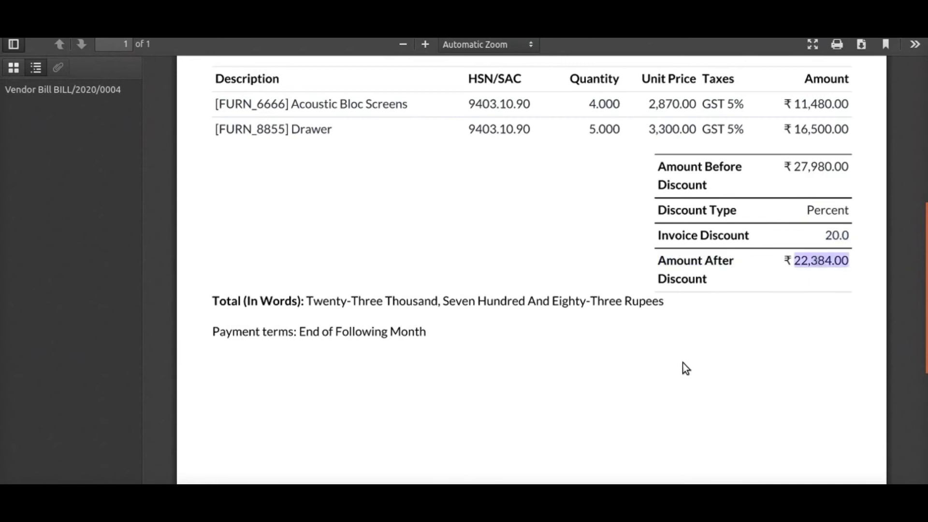
{"action": "scroll", "coordinate": [685, 366], "scroll_direction": "up", "scroll_amount": 6}
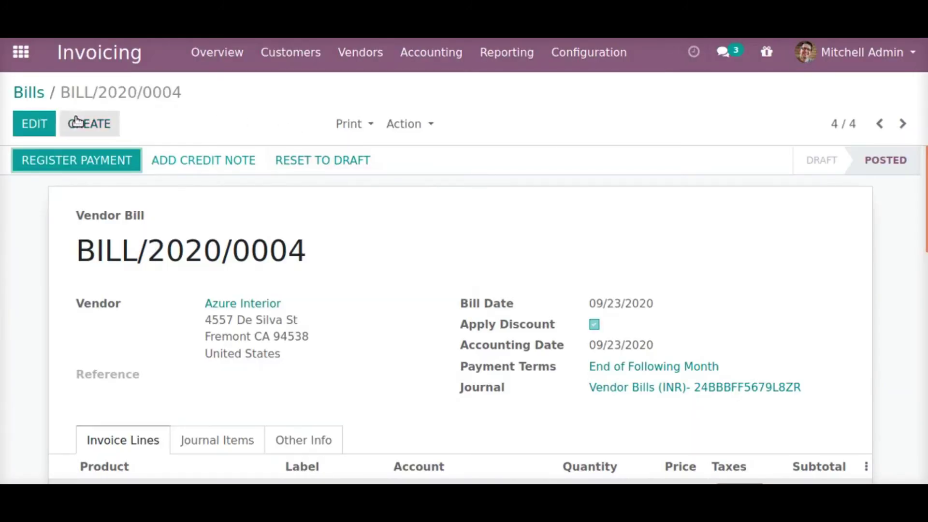
- Create a new vendor bill for Lumber Inc with a line for the Three-Seat Sofa product
{"action": "left_click", "coordinate": [77, 121]}
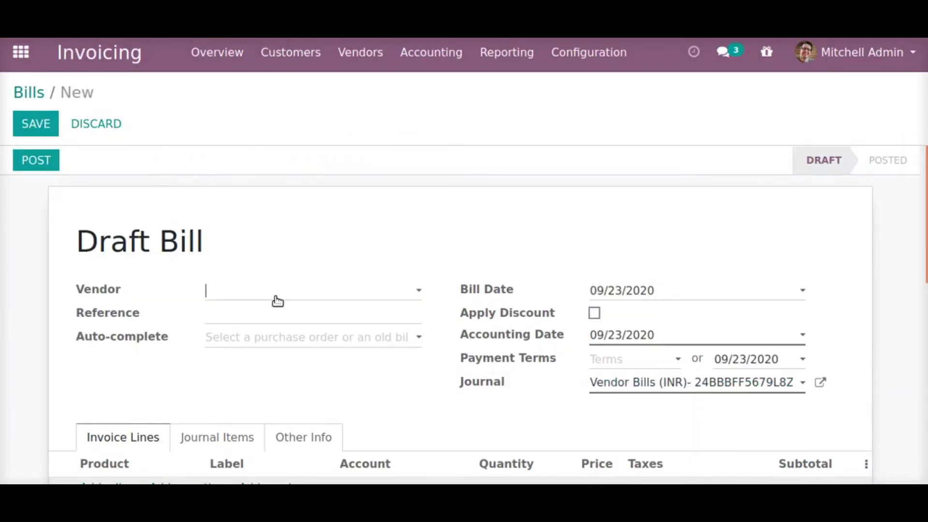
{"action": "left_click", "coordinate": [275, 300]}
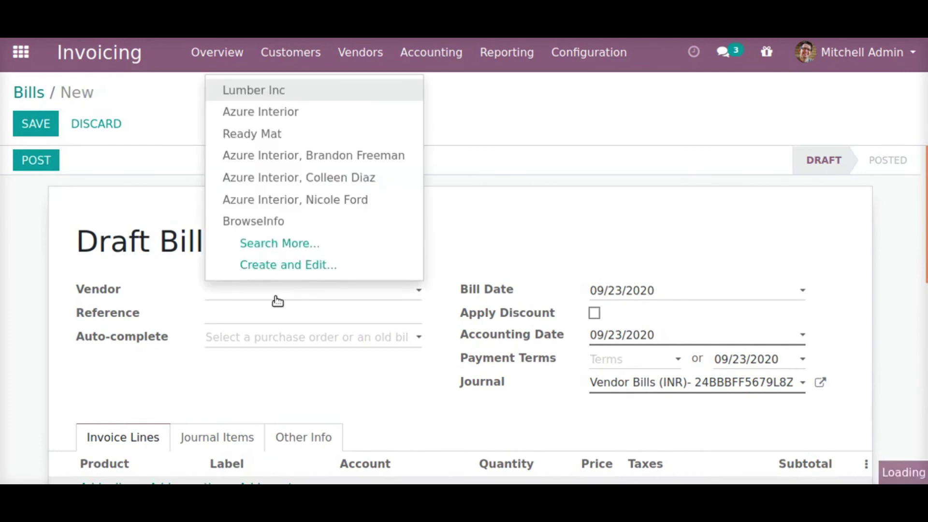
{"action": "left_click", "coordinate": [245, 91]}
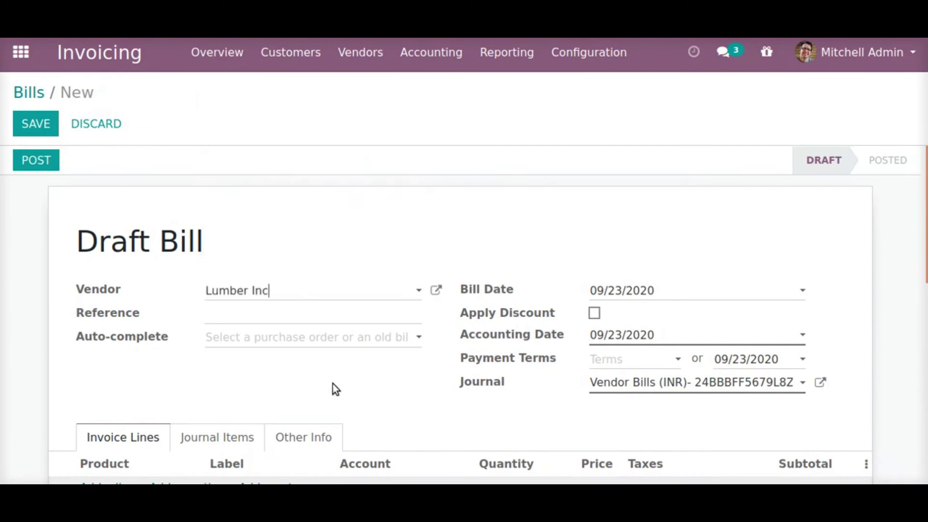
{"action": "scroll", "coordinate": [145, 435], "scroll_direction": "down", "scroll_amount": 3}
{"action": "left_click", "coordinate": [97, 371]}
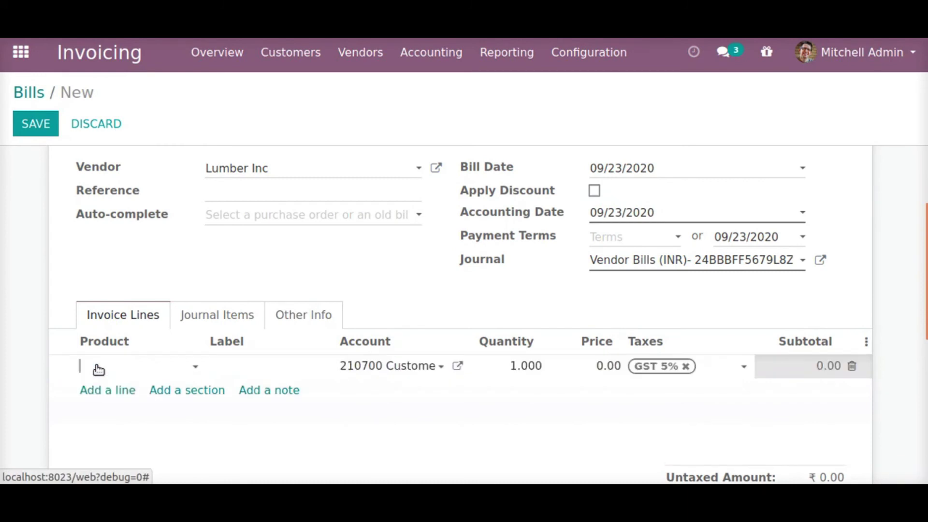
{"action": "type", "text": "thre"}
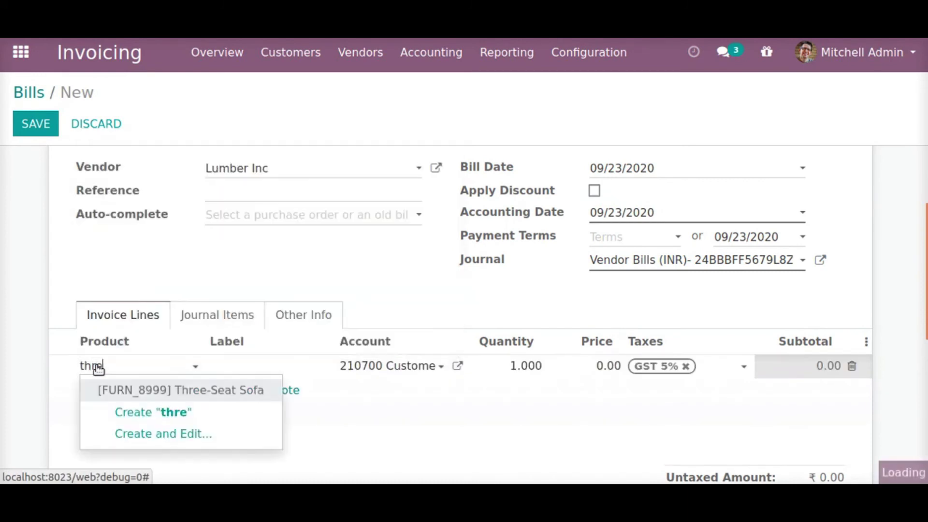
{"action": "left_click", "coordinate": [130, 395]}
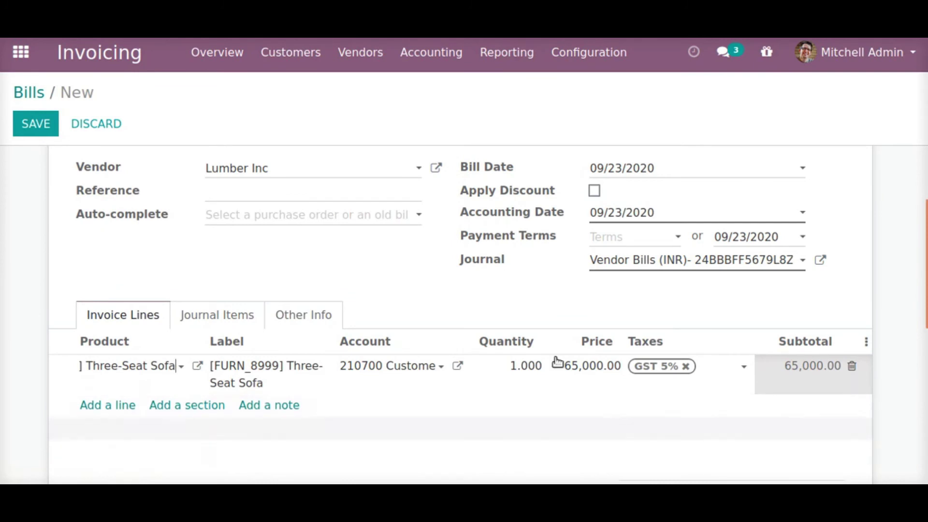
- Enable Apply Discount on the new bill and set a Fixed discount with a value of 2050
{"action": "left_click", "coordinate": [595, 190]}
{"action": "scroll", "coordinate": [635, 411], "scroll_direction": "down", "scroll_amount": 5}
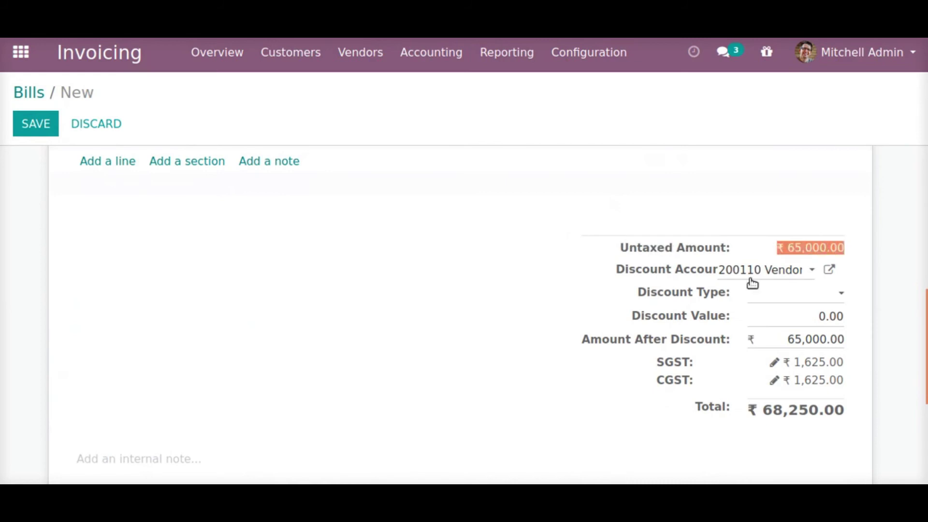
{"action": "left_click", "coordinate": [794, 300]}
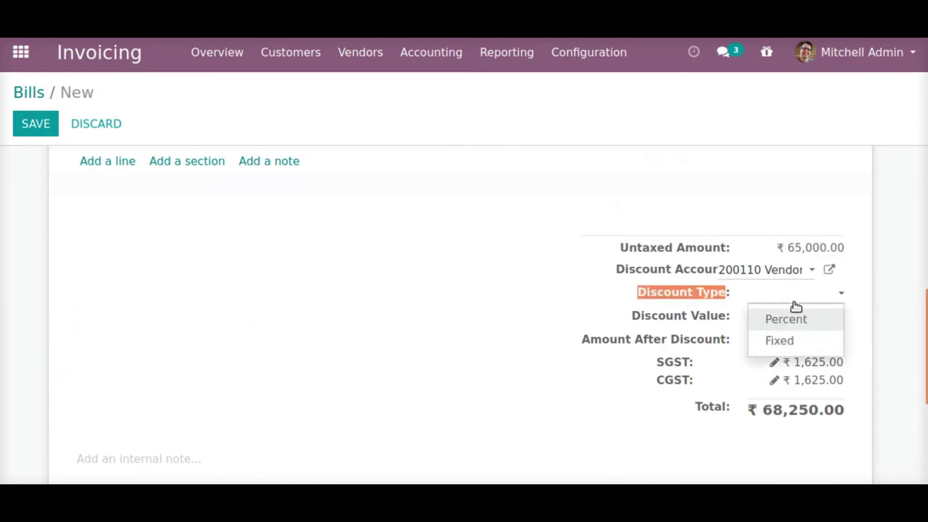
{"action": "left_click", "coordinate": [788, 340]}
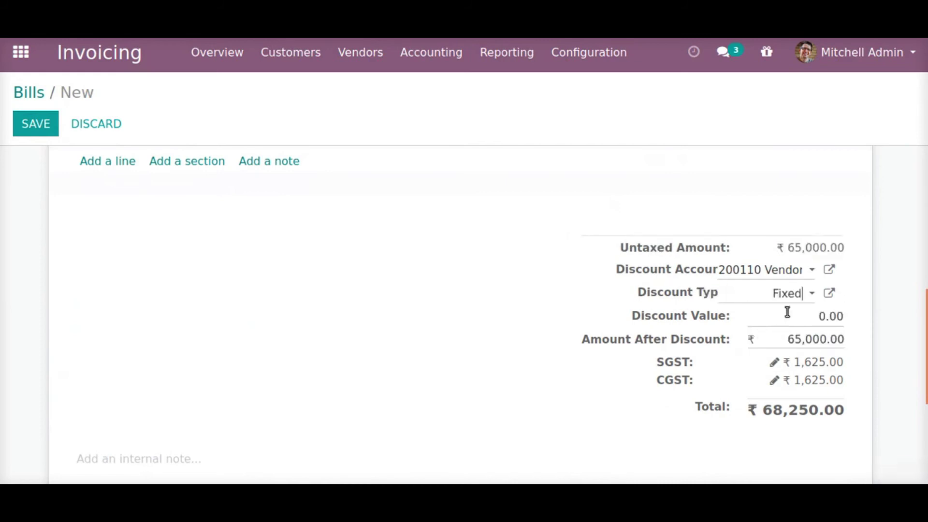
{"action": "left_click", "coordinate": [808, 316]}
{"action": "type", "text": "205"}
{"action": "left_click", "coordinate": [464, 300]}
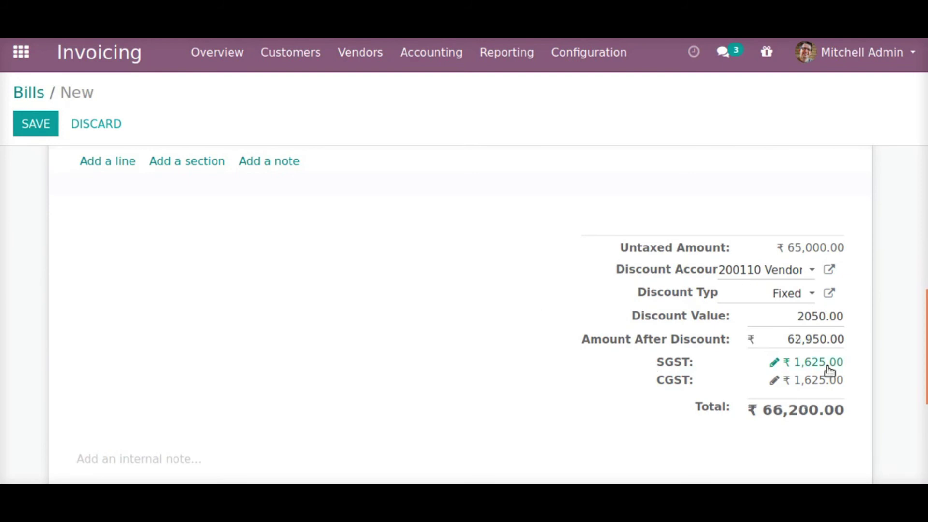
- Check the new bill's total, save the draft and look over its discount figures
{"action": "triple_click", "coordinate": [777, 409]}
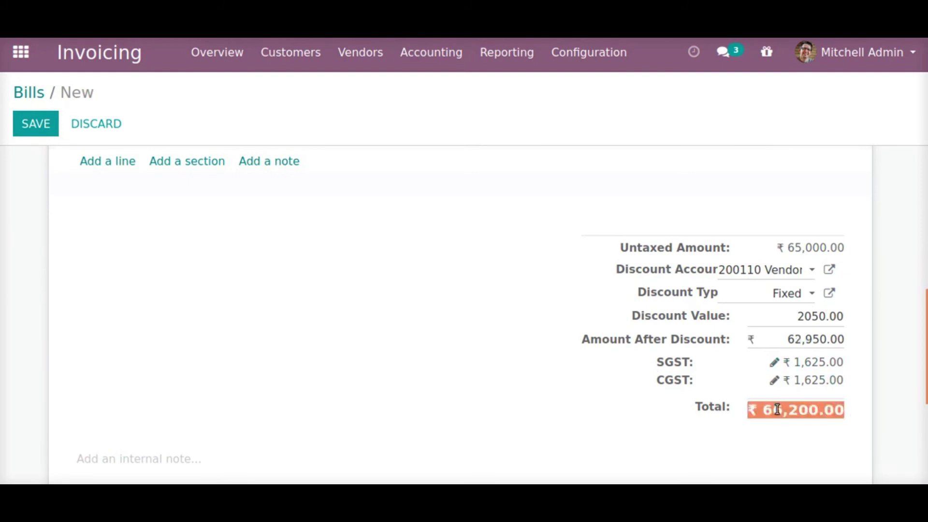
{"action": "left_click", "coordinate": [777, 409]}
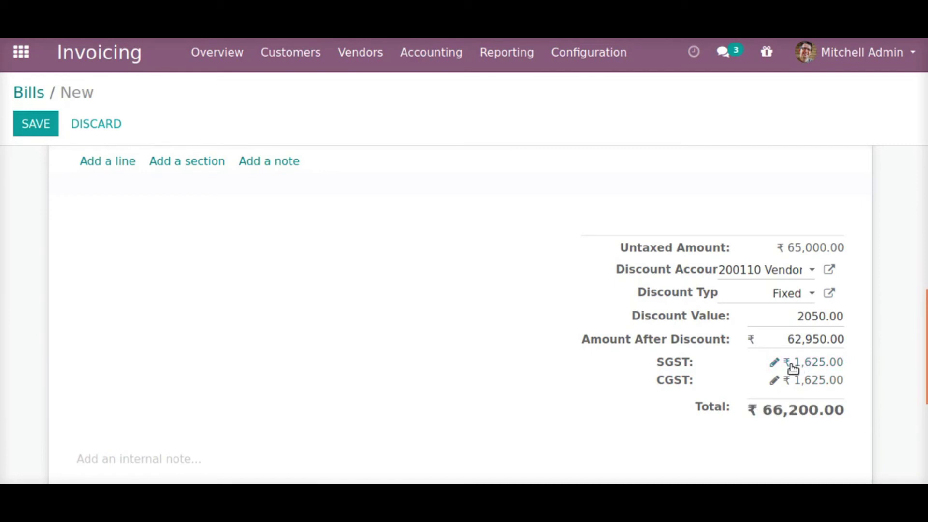
{"action": "triple_click", "coordinate": [777, 414]}
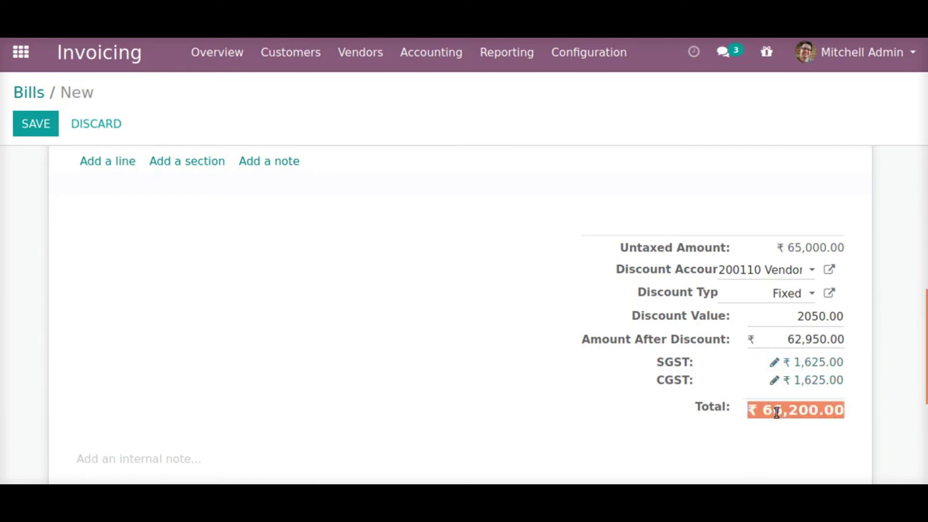
{"action": "left_click", "coordinate": [777, 413]}
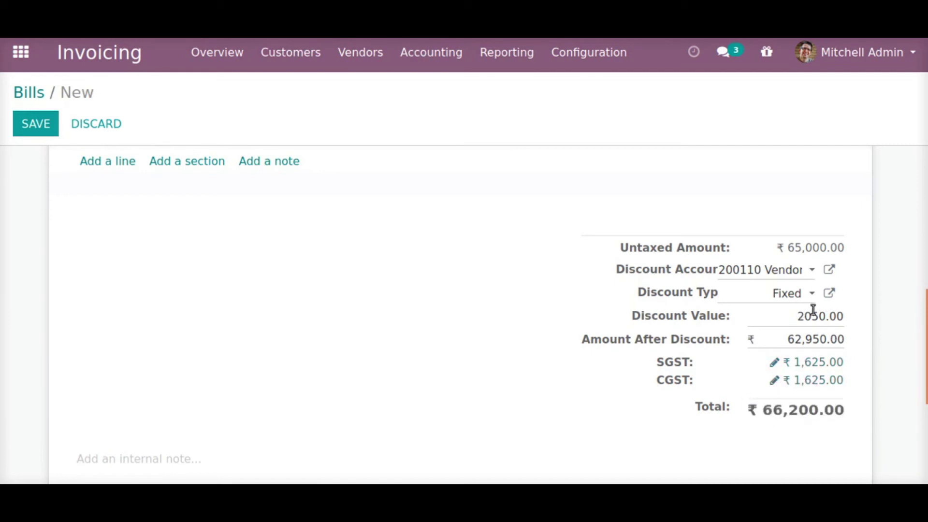
{"action": "left_click", "coordinate": [36, 127]}
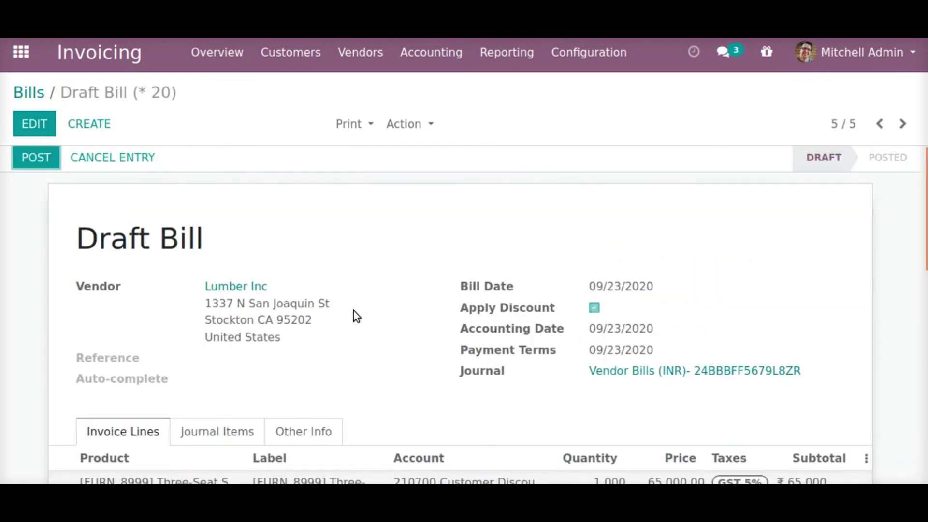
{"action": "scroll", "coordinate": [423, 329], "scroll_direction": "down", "scroll_amount": 4}
{"action": "scroll", "coordinate": [423, 328], "scroll_direction": "down", "scroll_amount": 2}
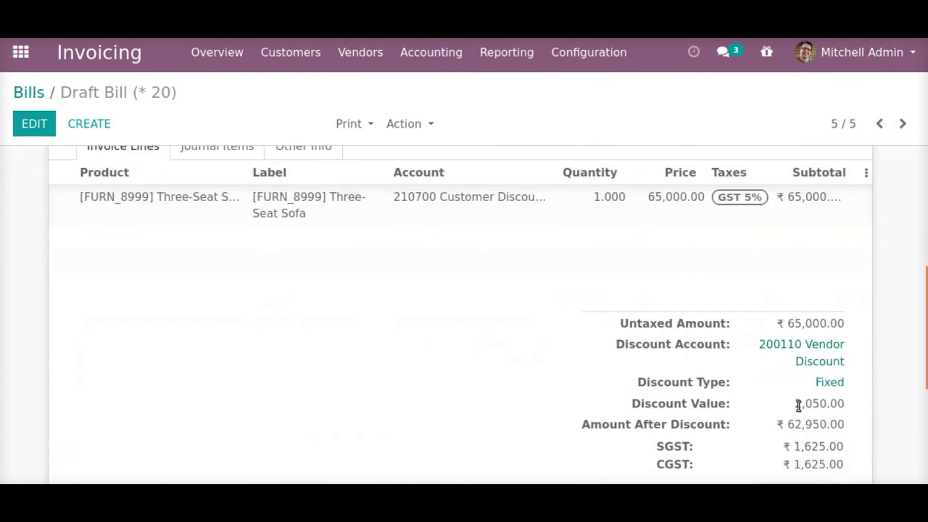
- Reopen the draft bill for editing and set its fixed discount value to 20000
{"action": "left_click", "coordinate": [17, 126]}
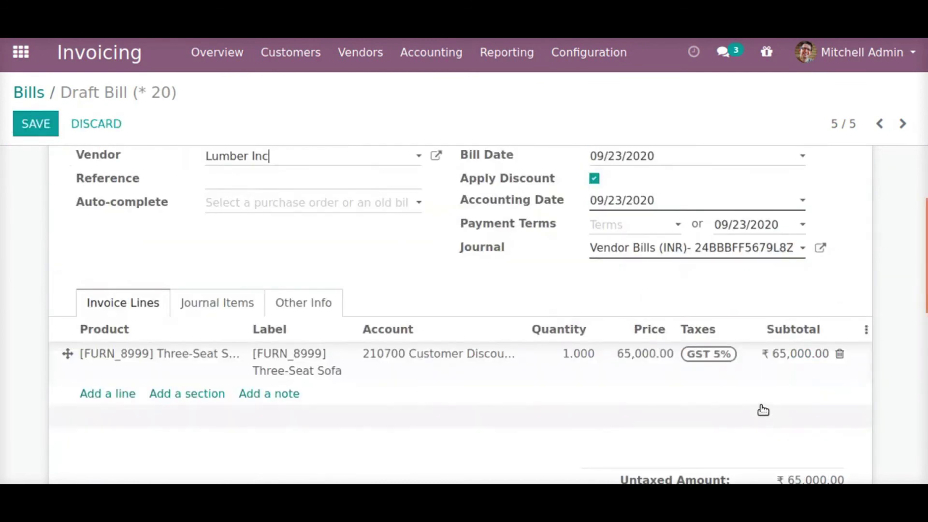
{"action": "scroll", "coordinate": [759, 382], "scroll_direction": "down", "scroll_amount": 1}
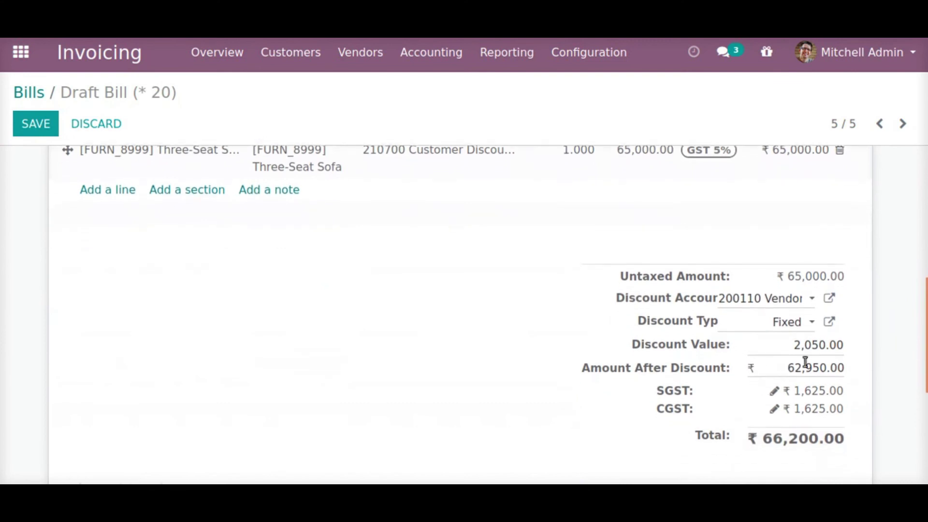
{"action": "triple_click", "coordinate": [810, 346]}
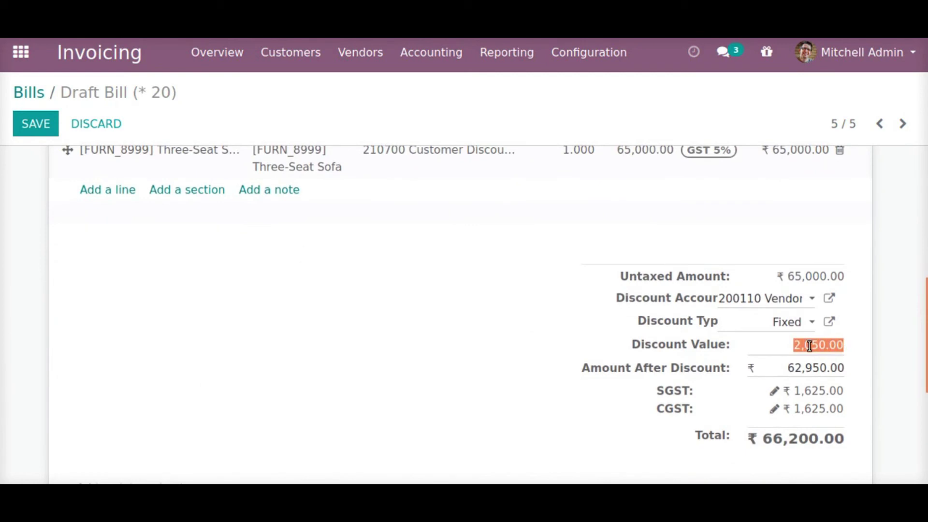
{"action": "type", "text": "200"}
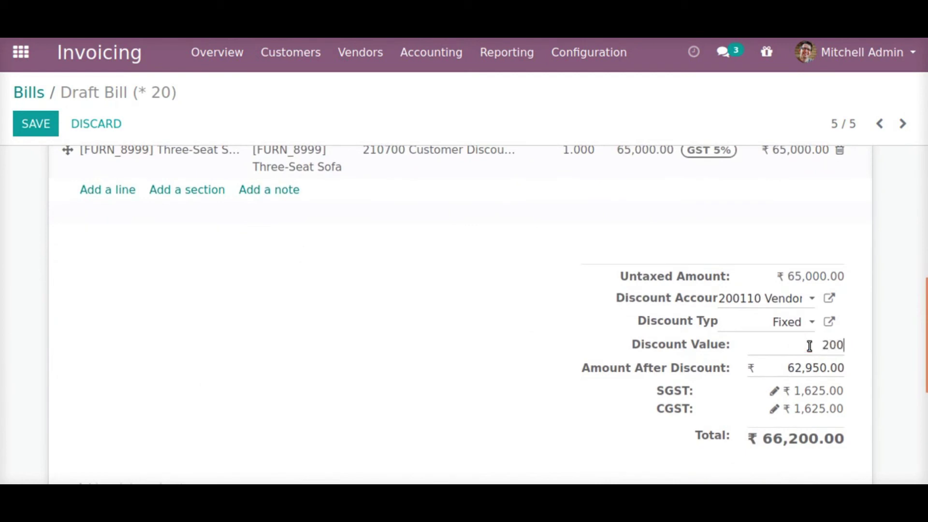
{"action": "type", "text": "00"}
{"action": "left_click", "coordinate": [518, 380]}
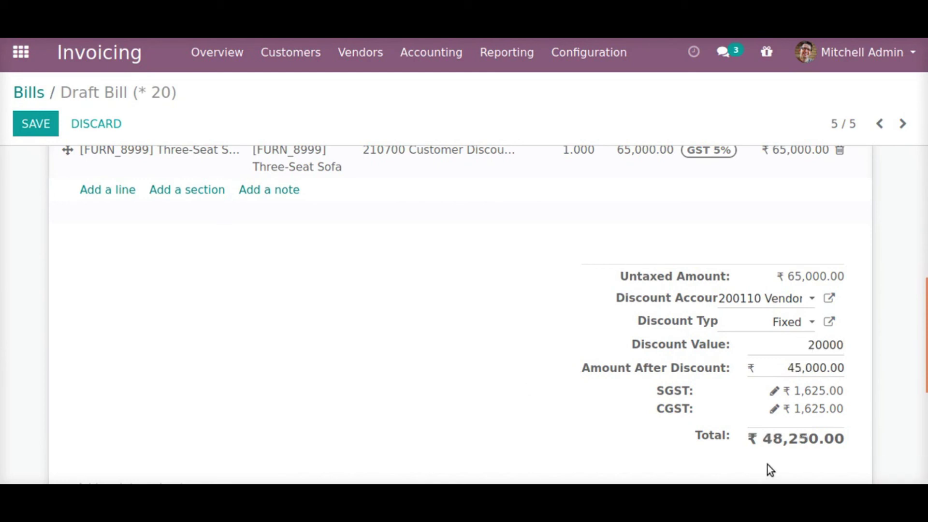
- Compare the discount value with the recalculated total and save the updated draft bill
{"action": "triple_click", "coordinate": [787, 442]}
{"action": "left_click", "coordinate": [787, 443]}
{"action": "double_click", "coordinate": [811, 345]}
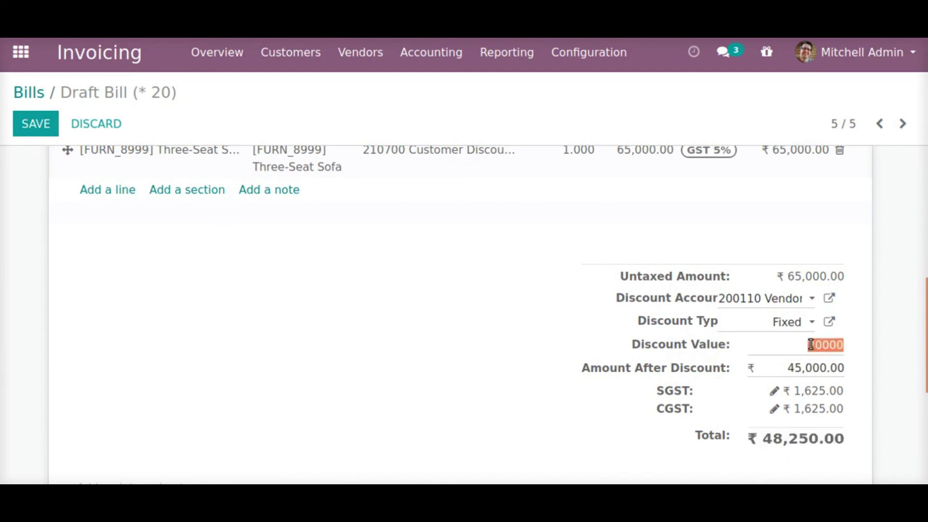
{"action": "triple_click", "coordinate": [784, 442]}
{"action": "left_click", "coordinate": [55, 130]}
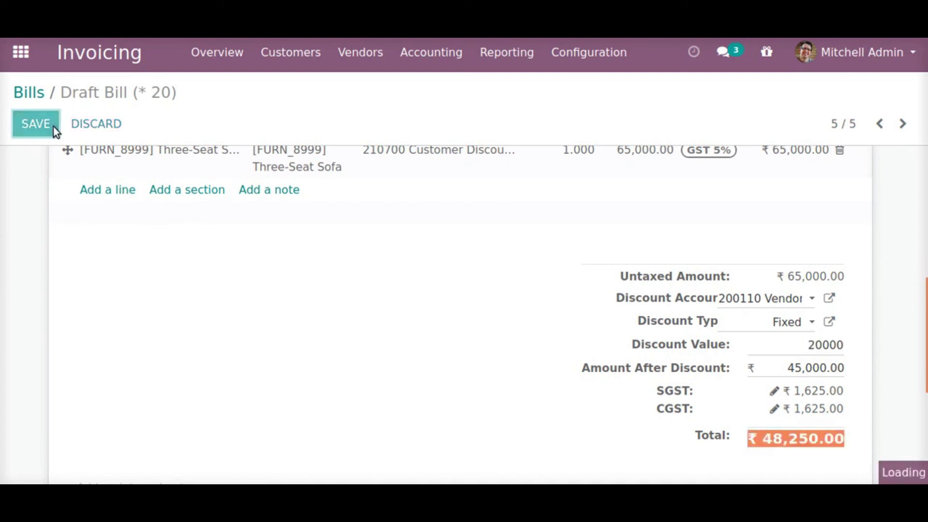
{"action": "scroll", "coordinate": [783, 413], "scroll_direction": "down", "scroll_amount": 5}
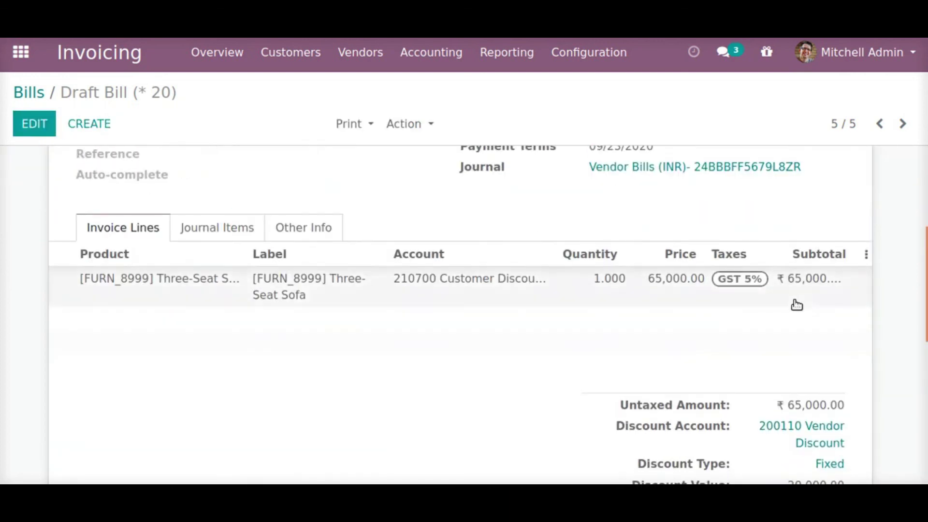
- Examine the draft bill's untaxed amount, discount type, discount value, amount after discount and total
{"action": "double_click", "coordinate": [806, 283]}
{"action": "triple_click", "coordinate": [806, 282]}
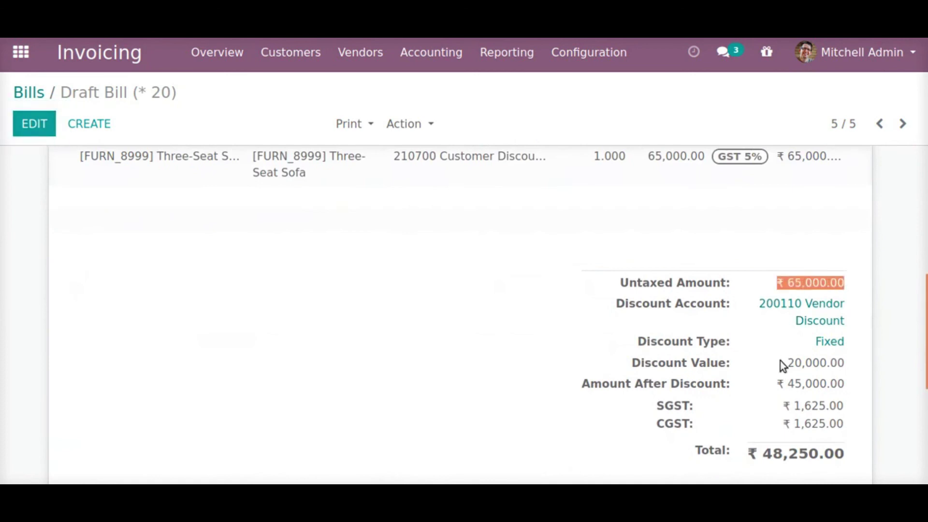
{"action": "left_click_drag", "start_coordinate": [630, 345], "coordinate": [854, 344]}
{"action": "left_click", "coordinate": [853, 344]}
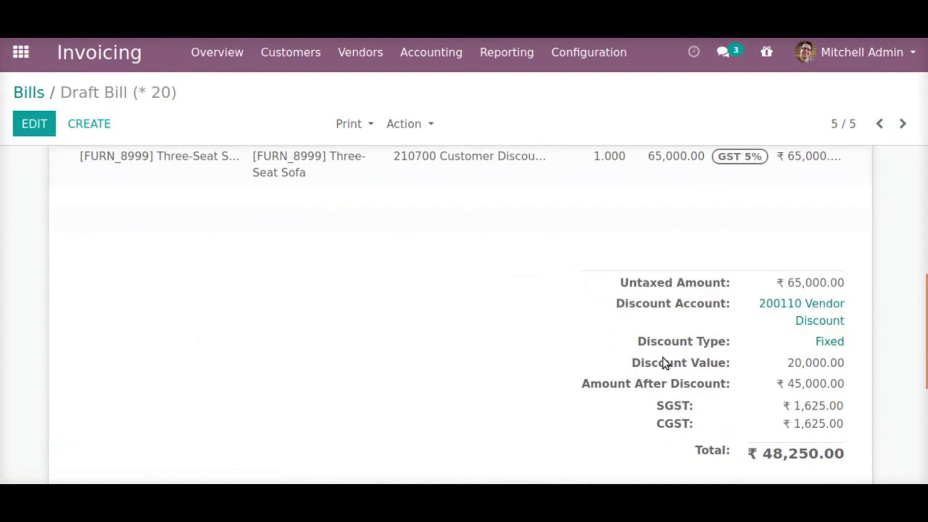
{"action": "left_click_drag", "start_coordinate": [630, 363], "coordinate": [838, 369]}
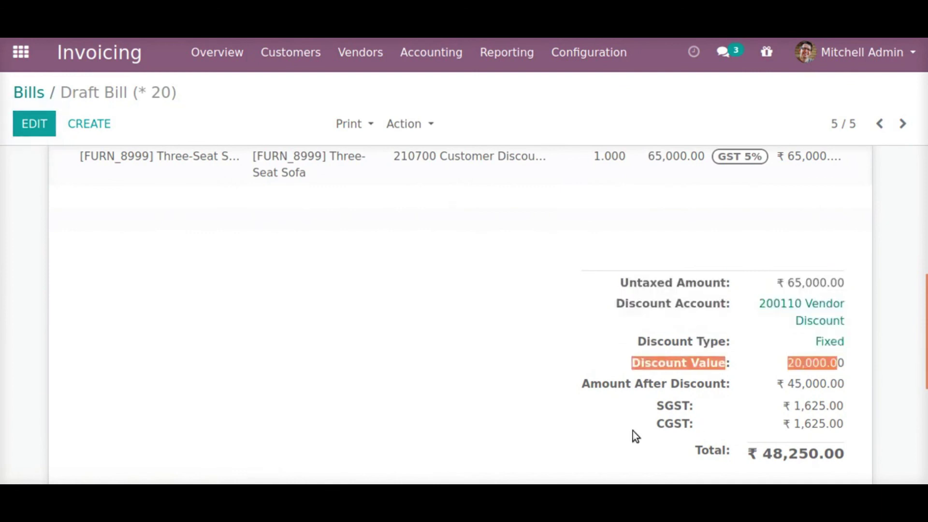
{"action": "left_click_drag", "start_coordinate": [584, 387], "coordinate": [843, 385]}
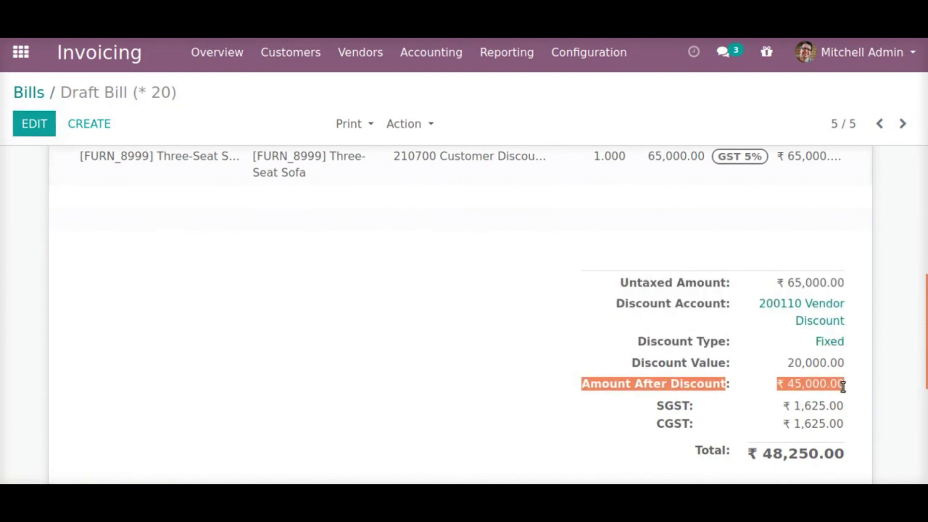
{"action": "left_click_drag", "start_coordinate": [763, 453], "coordinate": [773, 454]}
{"action": "left_click", "coordinate": [772, 453]}
{"action": "triple_click", "coordinate": [773, 453]}
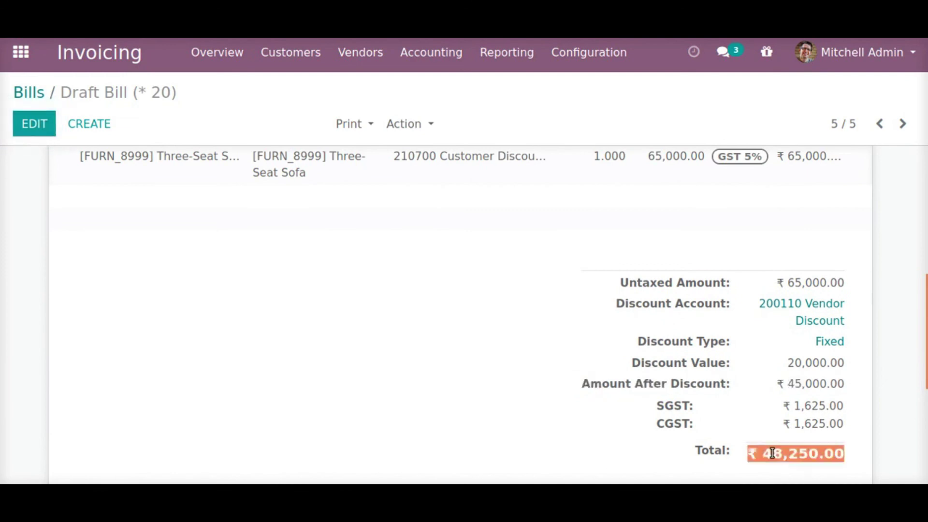
- Print the draft bill with the Invoices report and open the PDF with Firefox
{"action": "scroll", "coordinate": [771, 450], "scroll_direction": "down", "scroll_amount": 3}
{"action": "scroll", "coordinate": [767, 325], "scroll_direction": "up", "scroll_amount": 1}
{"action": "scroll", "coordinate": [224, 340], "scroll_direction": "up", "scroll_amount": 10}
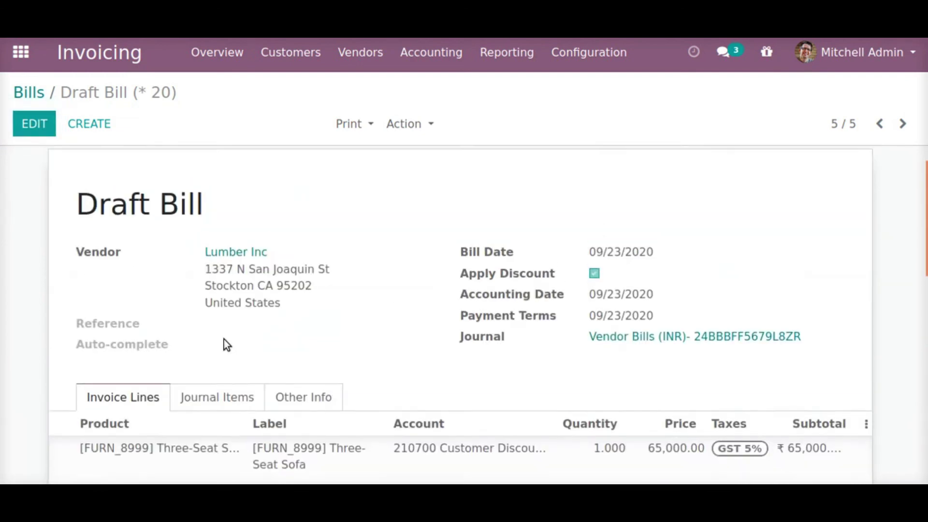
{"action": "left_click", "coordinate": [355, 125]}
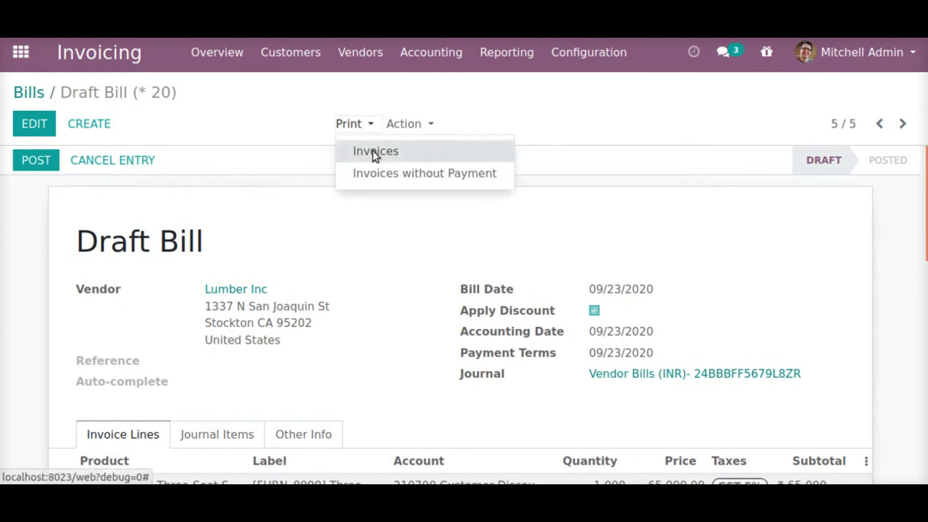
{"action": "left_click", "coordinate": [372, 152]}
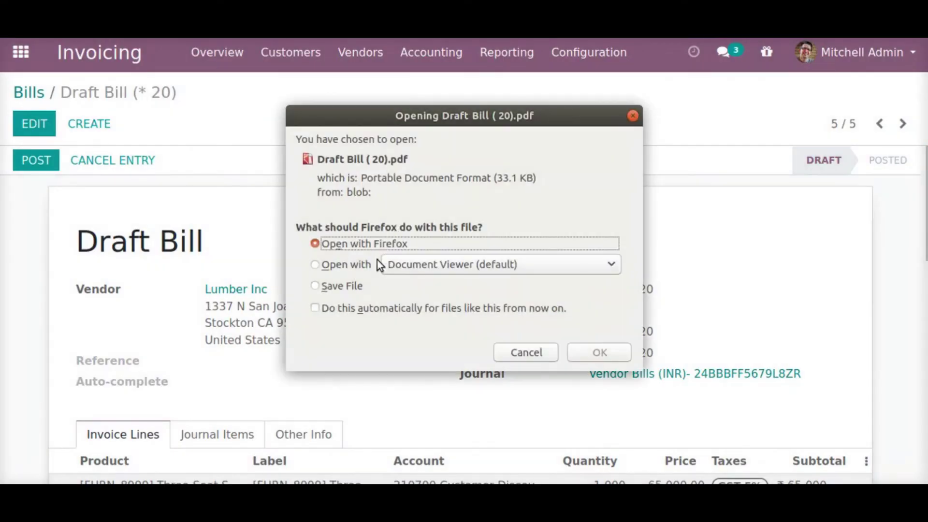
{"action": "left_click", "coordinate": [600, 352]}
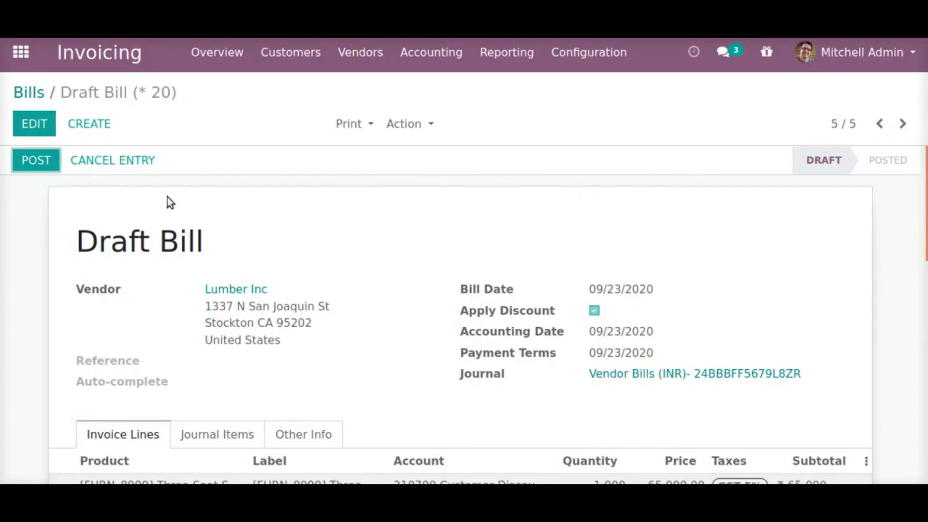
- Post the vendor bill and print its Invoices report, opening the PDF with Firefox
{"action": "left_click", "coordinate": [39, 164]}
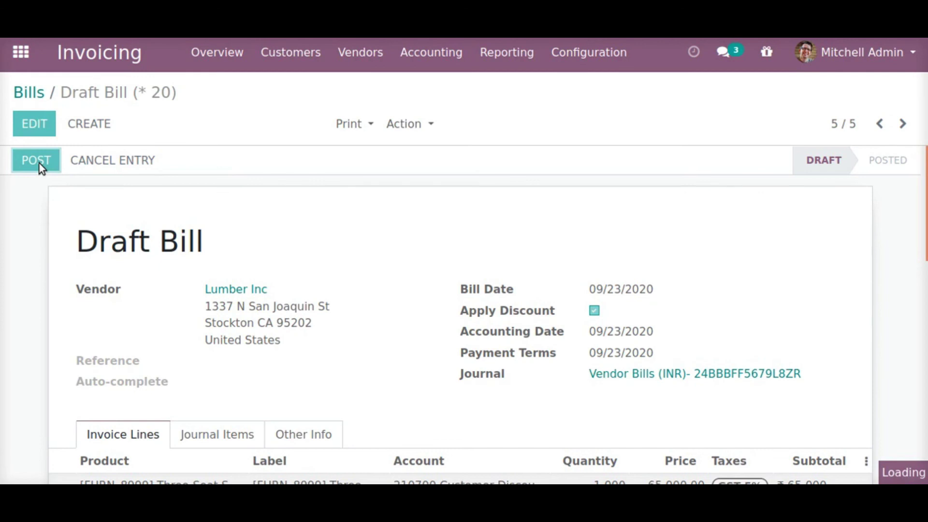
{"action": "left_click", "coordinate": [362, 125]}
{"action": "left_click", "coordinate": [358, 154]}
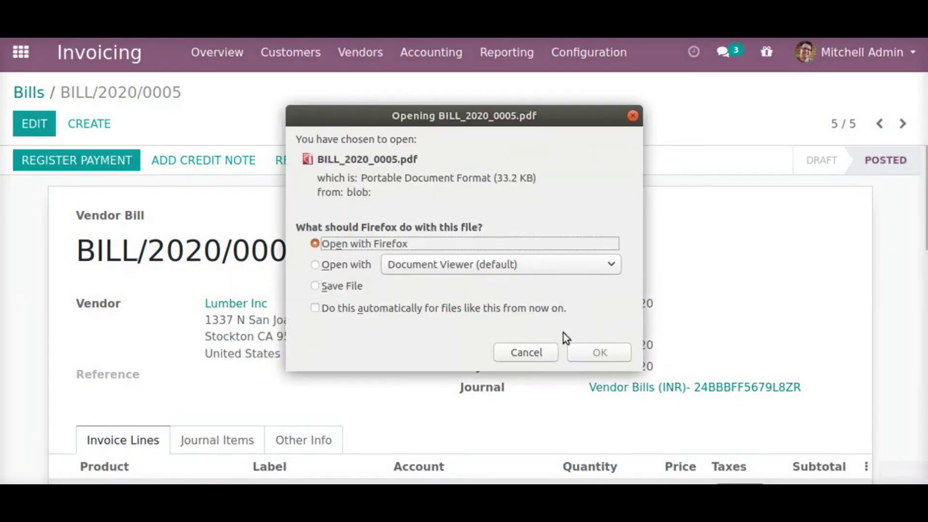
{"action": "left_click", "coordinate": [596, 357]}
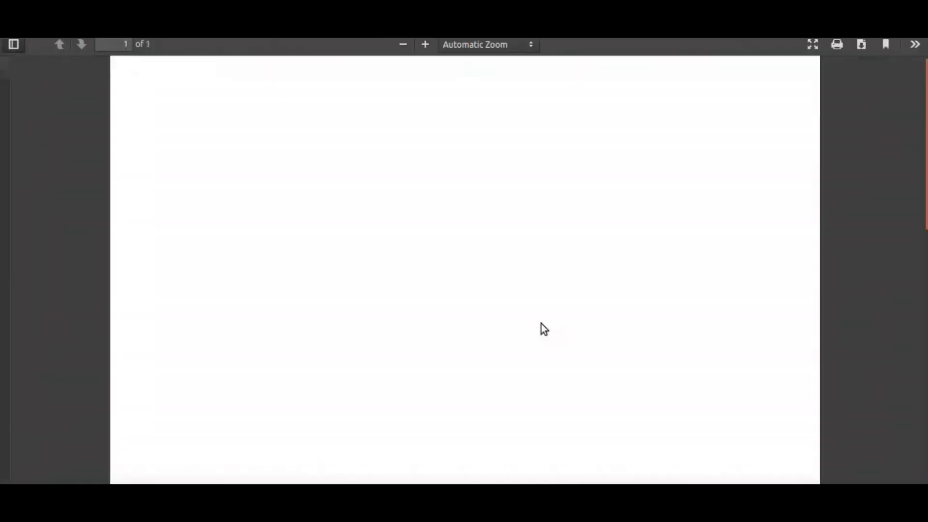
- Check the printed vendor bill's title, line amount and amount before discount
{"action": "triple_click", "coordinate": [400, 282]}
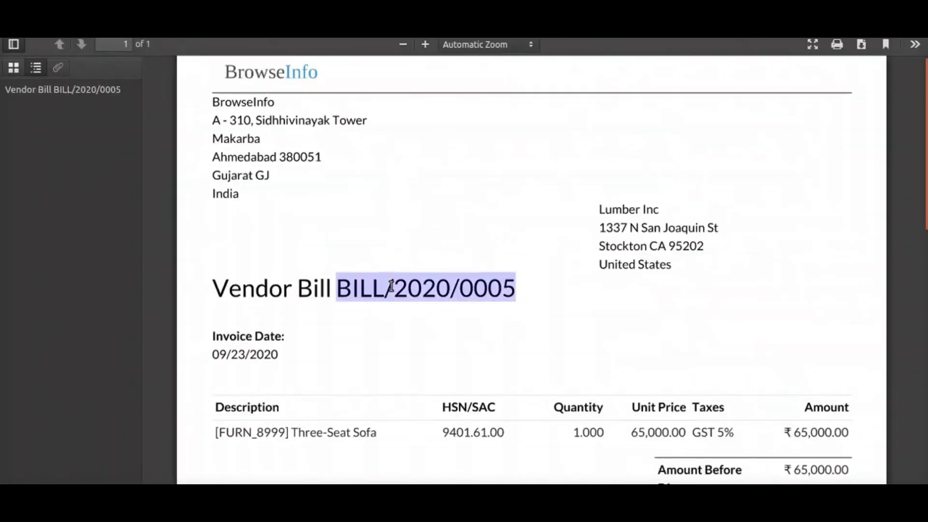
{"action": "left_click", "coordinate": [395, 284]}
{"action": "scroll", "coordinate": [392, 286], "scroll_direction": "down", "scroll_amount": 3}
{"action": "scroll", "coordinate": [392, 286], "scroll_direction": "down", "scroll_amount": 2}
{"action": "scroll", "coordinate": [541, 274], "scroll_direction": "up", "scroll_amount": 2}
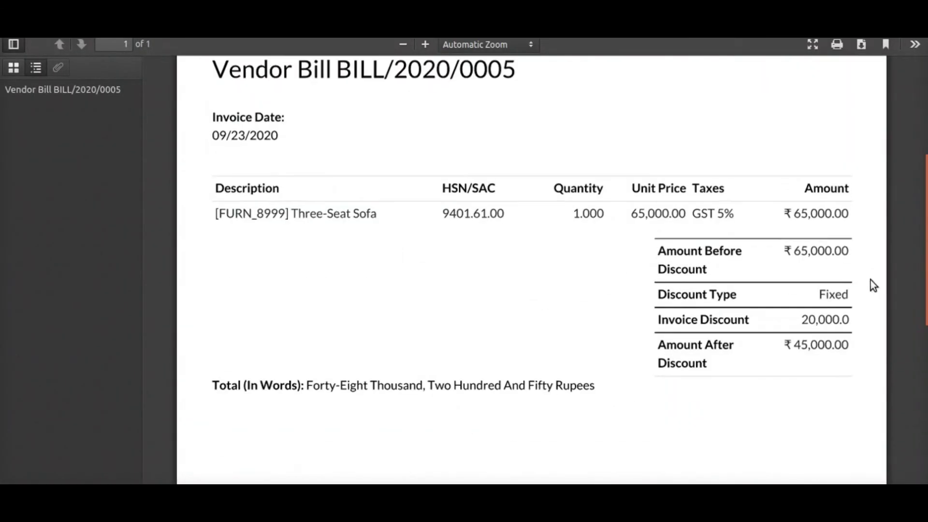
{"action": "double_click", "coordinate": [813, 209]}
{"action": "triple_click", "coordinate": [672, 250]}
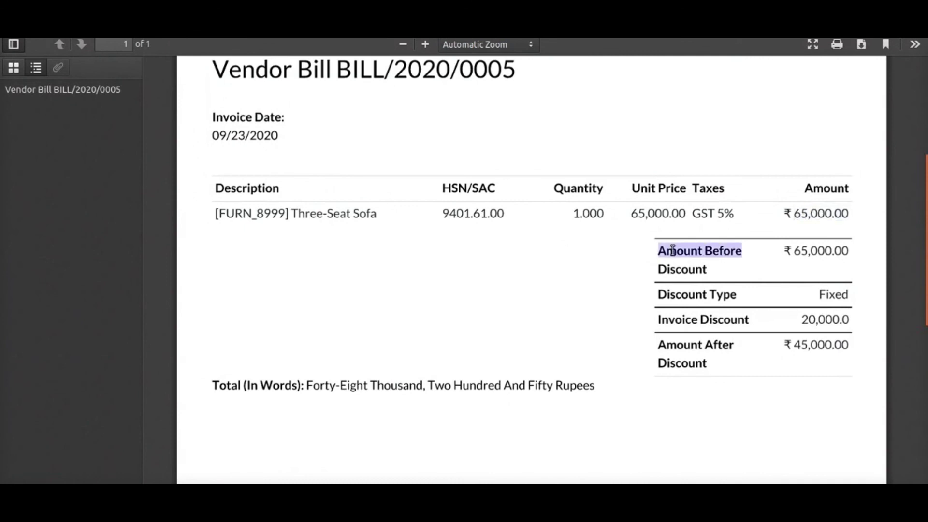
{"action": "left_click", "coordinate": [805, 252]}
{"action": "double_click", "coordinate": [805, 253]}
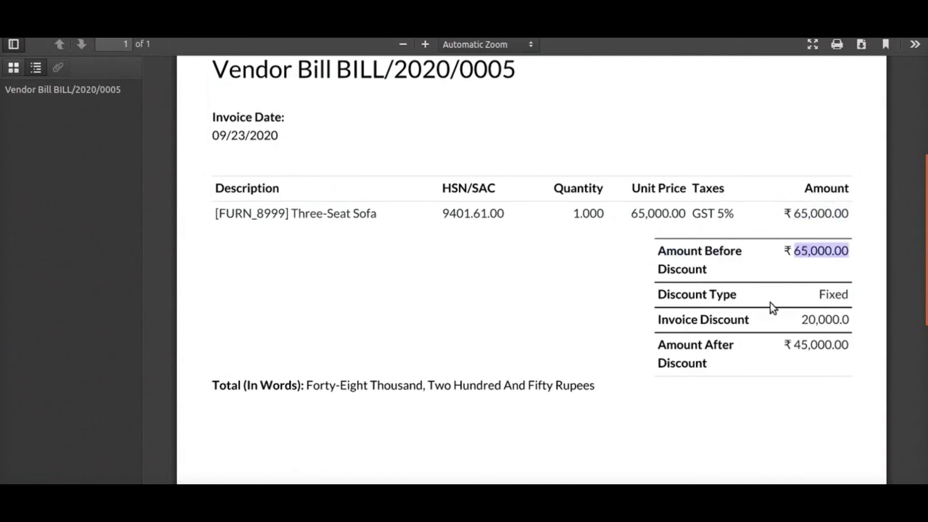
- Examine the discount type, invoice discount and amount after discount on the printed bill, and look over the rest of the page
{"action": "triple_click", "coordinate": [704, 294]}
{"action": "double_click", "coordinate": [835, 293]}
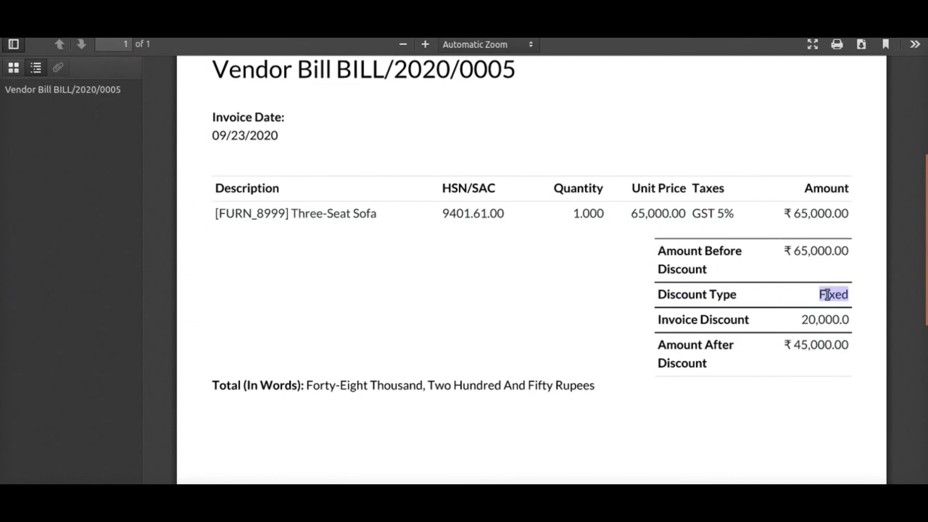
{"action": "triple_click", "coordinate": [716, 319]}
{"action": "triple_click", "coordinate": [838, 319]}
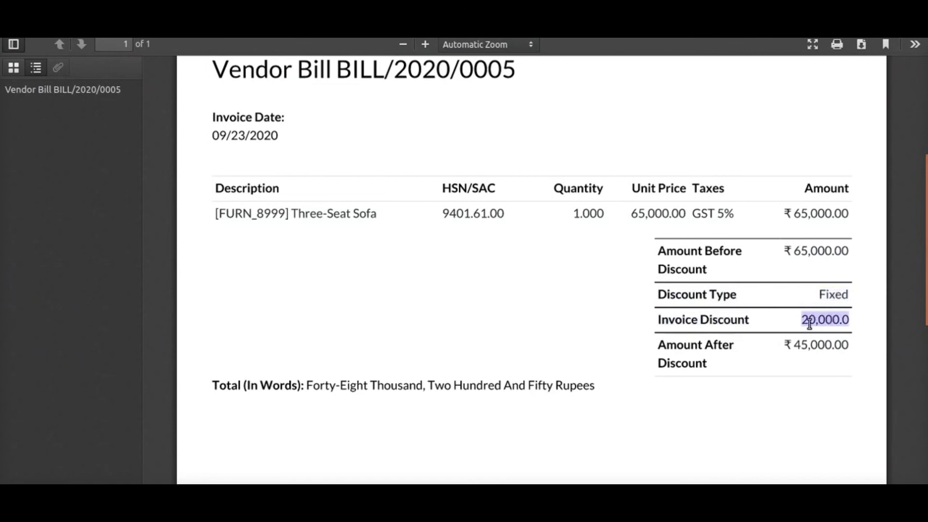
{"action": "left_click", "coordinate": [678, 349]}
{"action": "triple_click", "coordinate": [678, 349]}
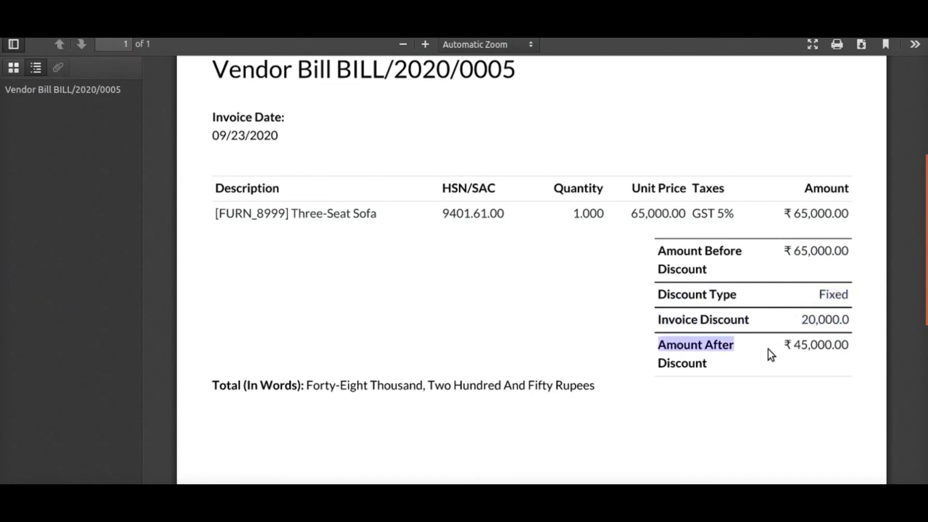
{"action": "double_click", "coordinate": [803, 344]}
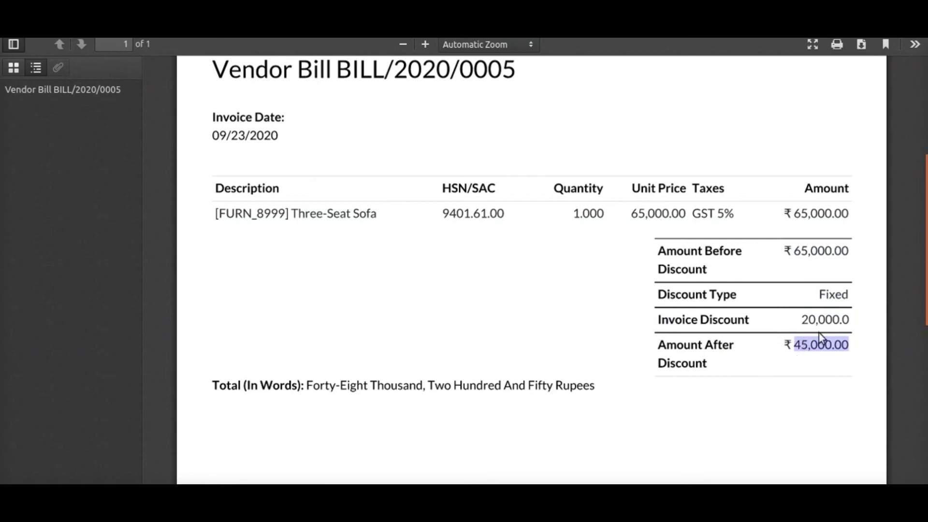
{"action": "scroll", "coordinate": [790, 357], "scroll_direction": "down", "scroll_amount": 3}
{"action": "scroll", "coordinate": [789, 357], "scroll_direction": "down", "scroll_amount": 4}
{"action": "scroll", "coordinate": [787, 356], "scroll_direction": "up", "scroll_amount": 11}
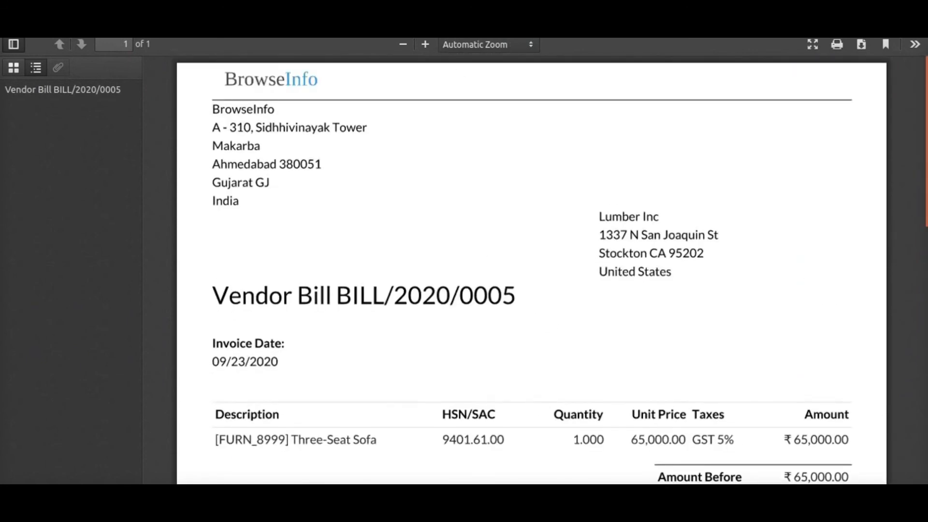
- Close the bill PDF and return from the posted bill to the home screen listing all apps
{"action": "key", "text": "ctrl+w"}
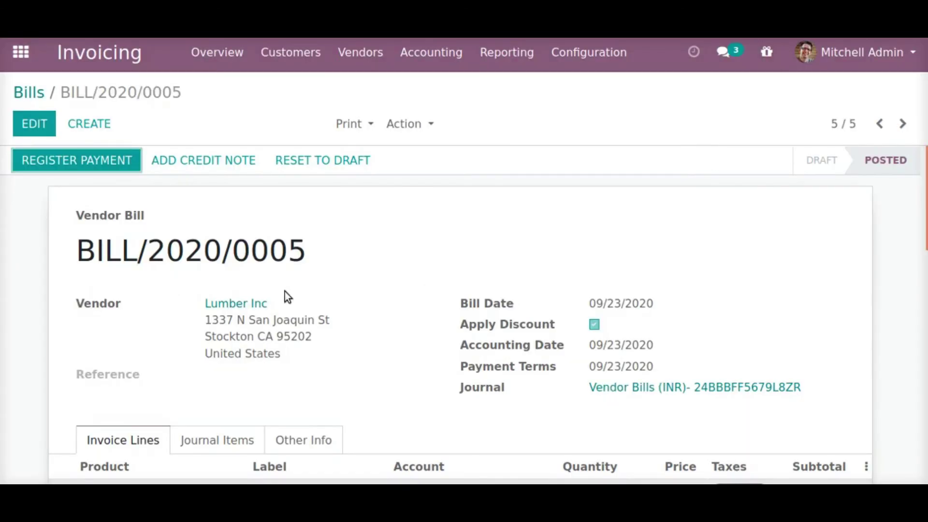
{"action": "left_click", "coordinate": [65, 63]}
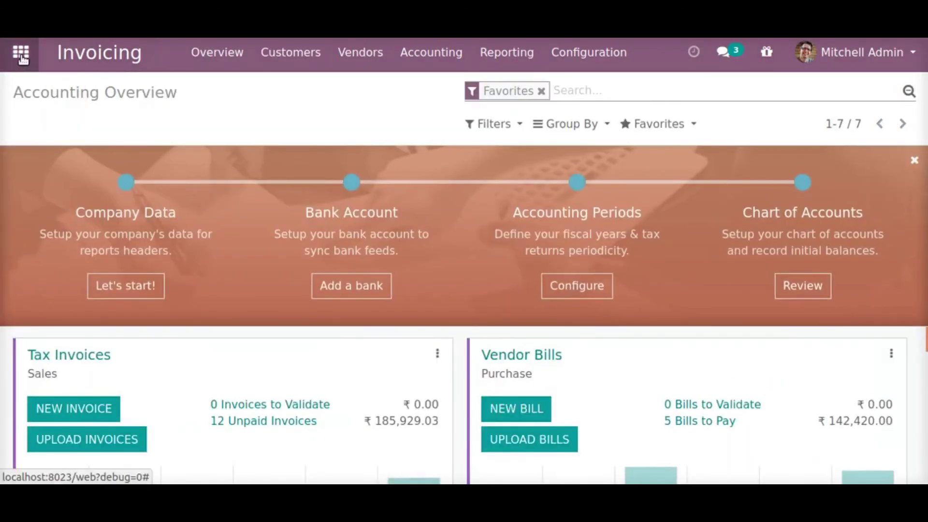
{"action": "left_click", "coordinate": [21, 57]}
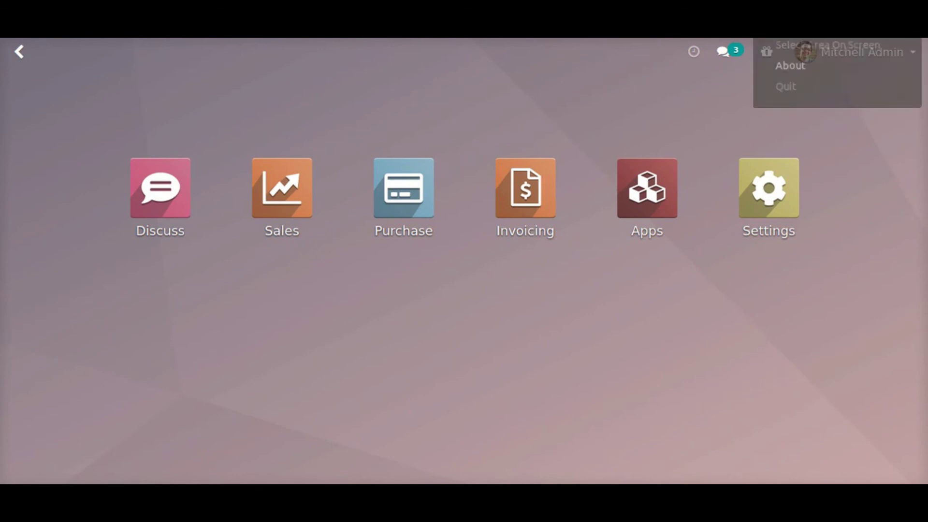